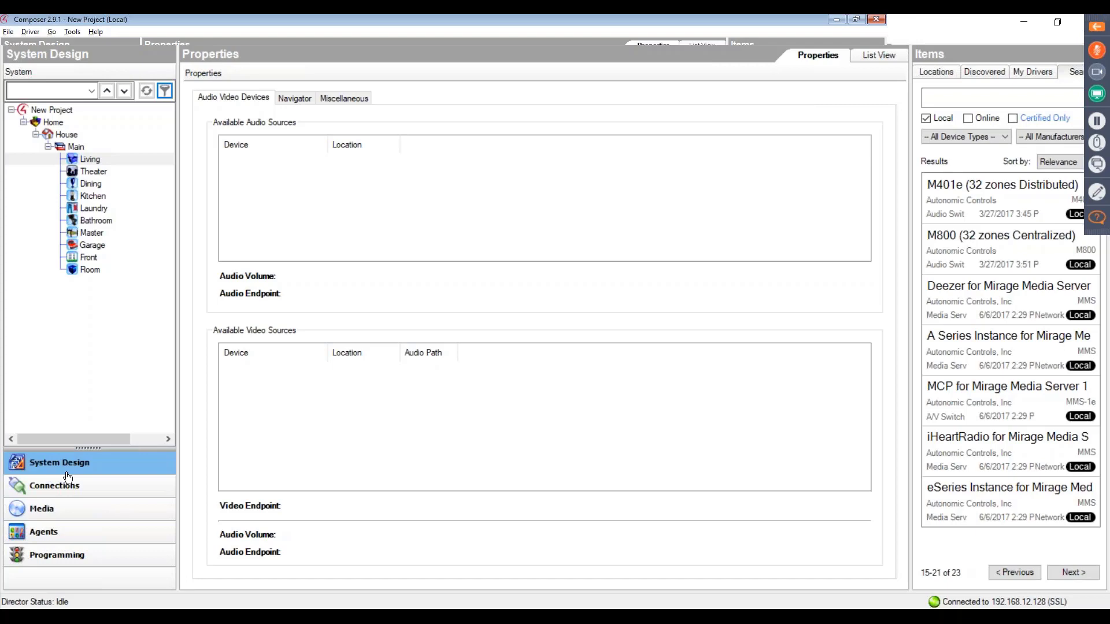
- Search the local drivers for "Autonmic" and add the M801e (32 zones Distributed) driver to the Living room
{"action": "left_click", "coordinate": [983, 96]}
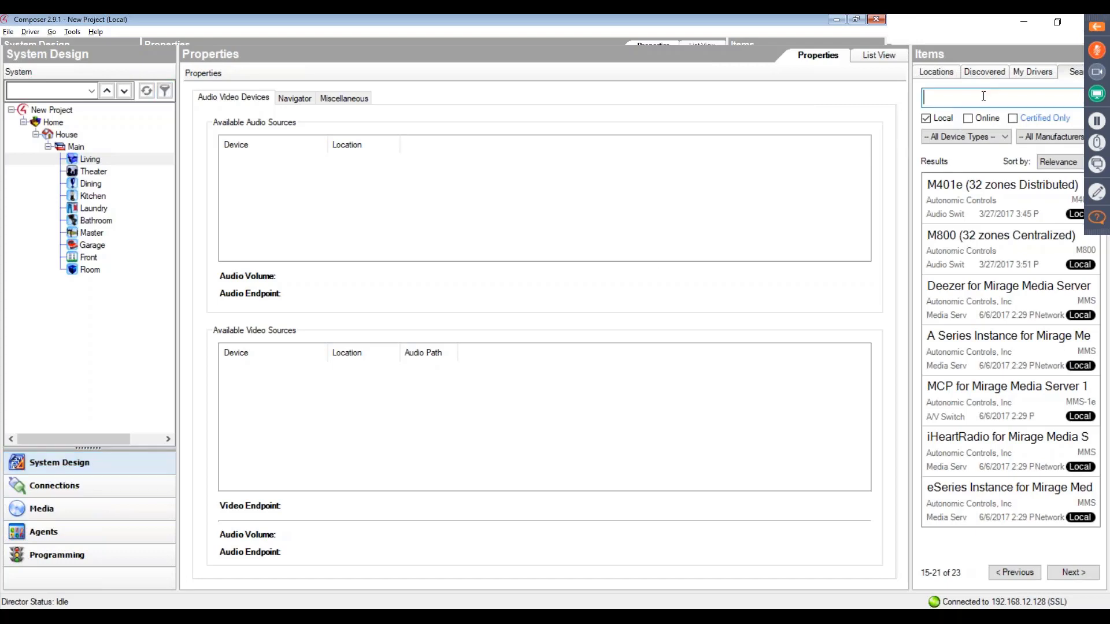
{"action": "type", "text": "Au"}
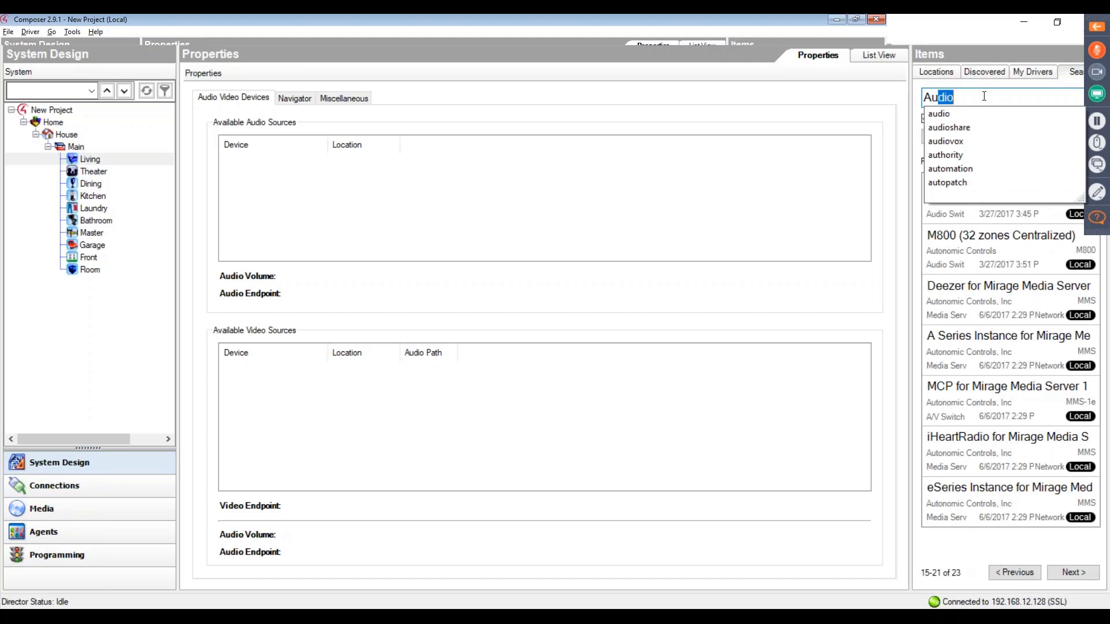
{"action": "type", "text": "tonmic"}
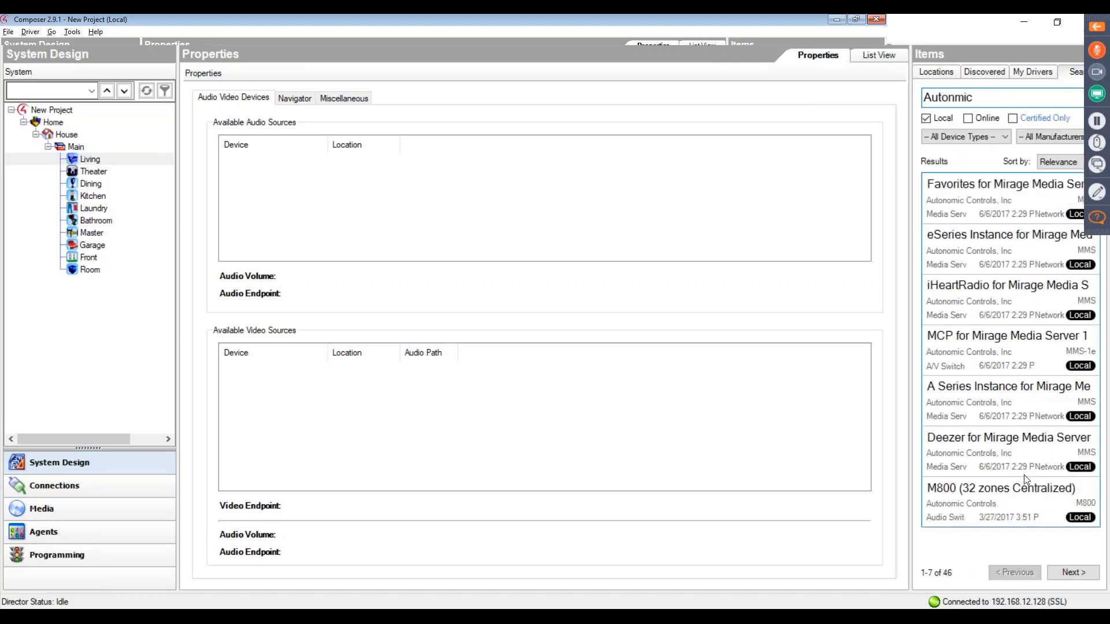
{"action": "left_click", "coordinate": [1065, 573]}
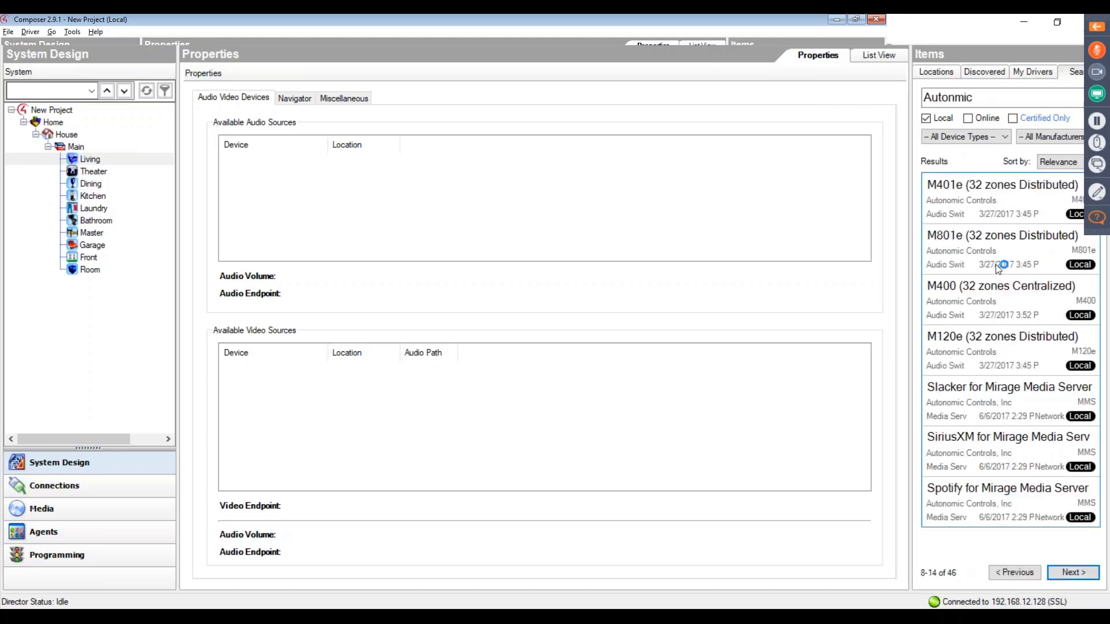
{"action": "left_click", "coordinate": [997, 267]}
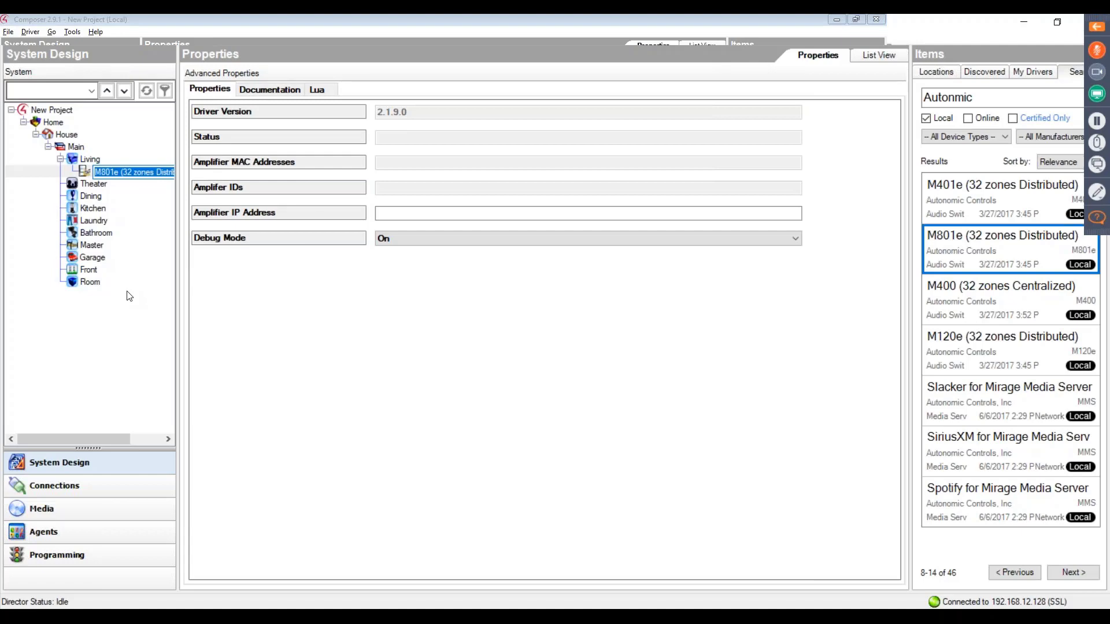
- Connect the M801e's Output 1 audio selection and volume to the Living room's Audio End-Point 1 and Audio Volume 1
{"action": "left_click", "coordinate": [56, 493]}
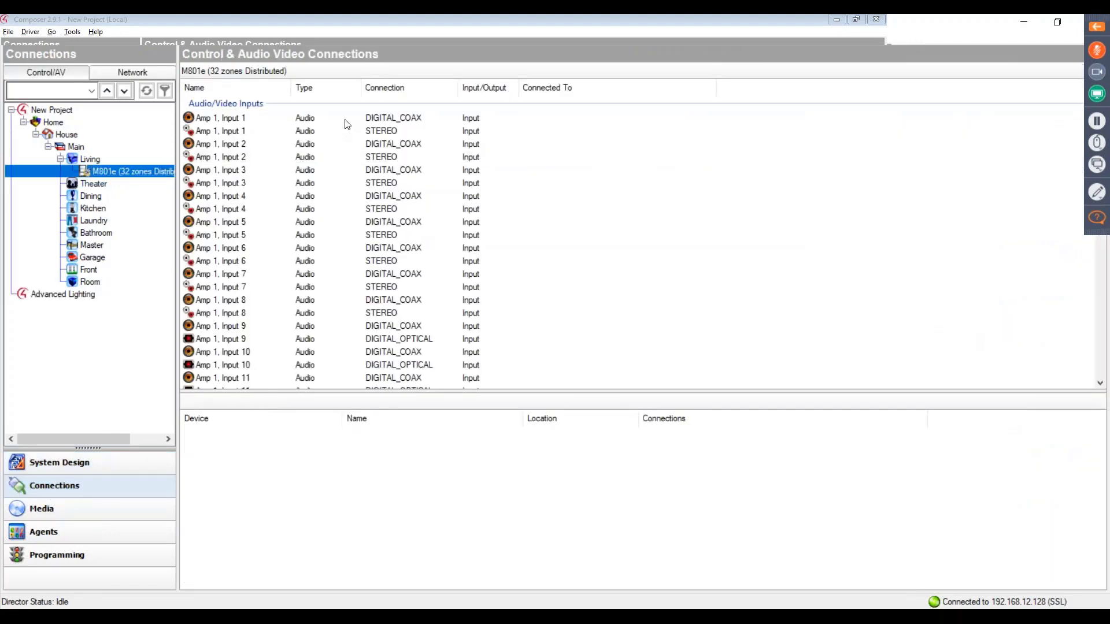
{"action": "scroll", "coordinate": [345, 123], "scroll_direction": "down", "scroll_amount": 20}
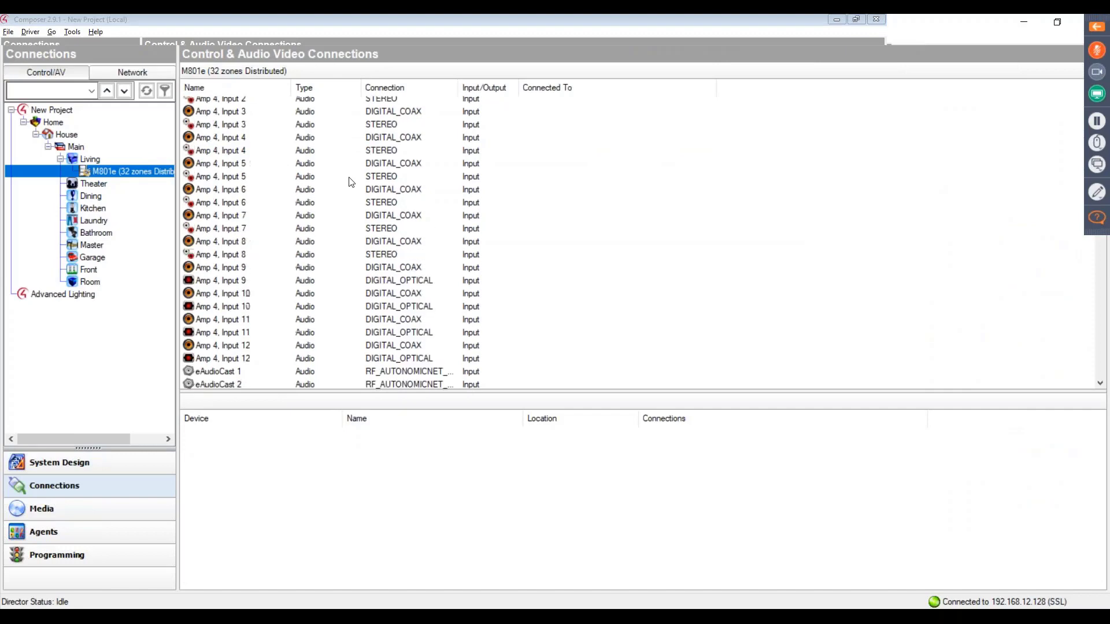
{"action": "scroll", "coordinate": [251, 246], "scroll_direction": "down", "scroll_amount": 20}
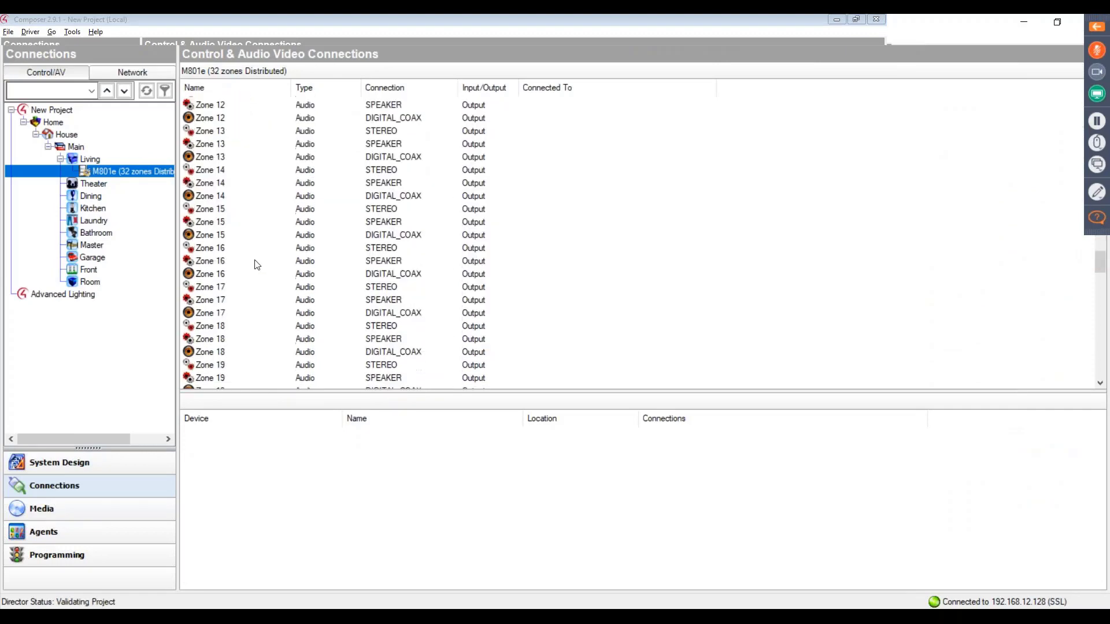
{"action": "scroll", "coordinate": [260, 261], "scroll_direction": "down", "scroll_amount": 9}
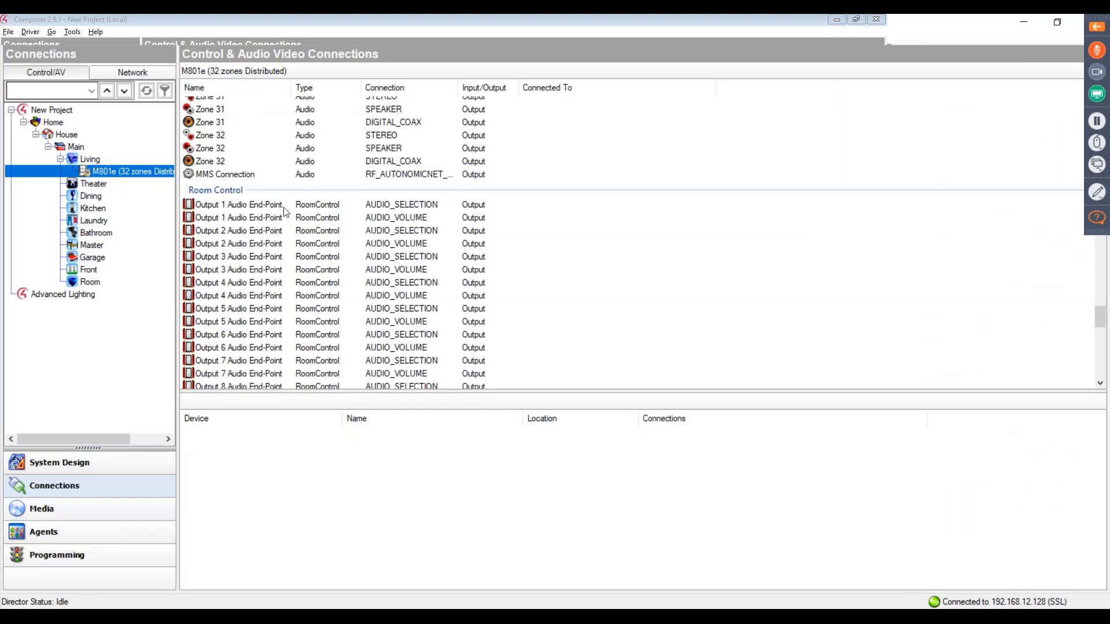
{"action": "left_click", "coordinate": [327, 207]}
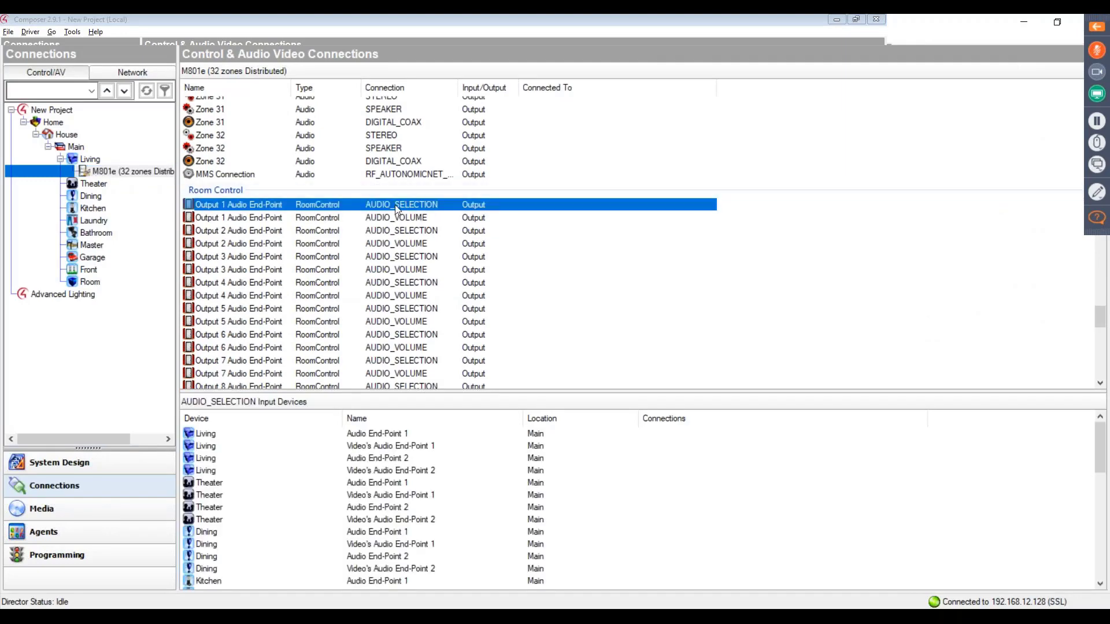
{"action": "left_click_drag", "start_coordinate": [394, 205], "coordinate": [371, 439]}
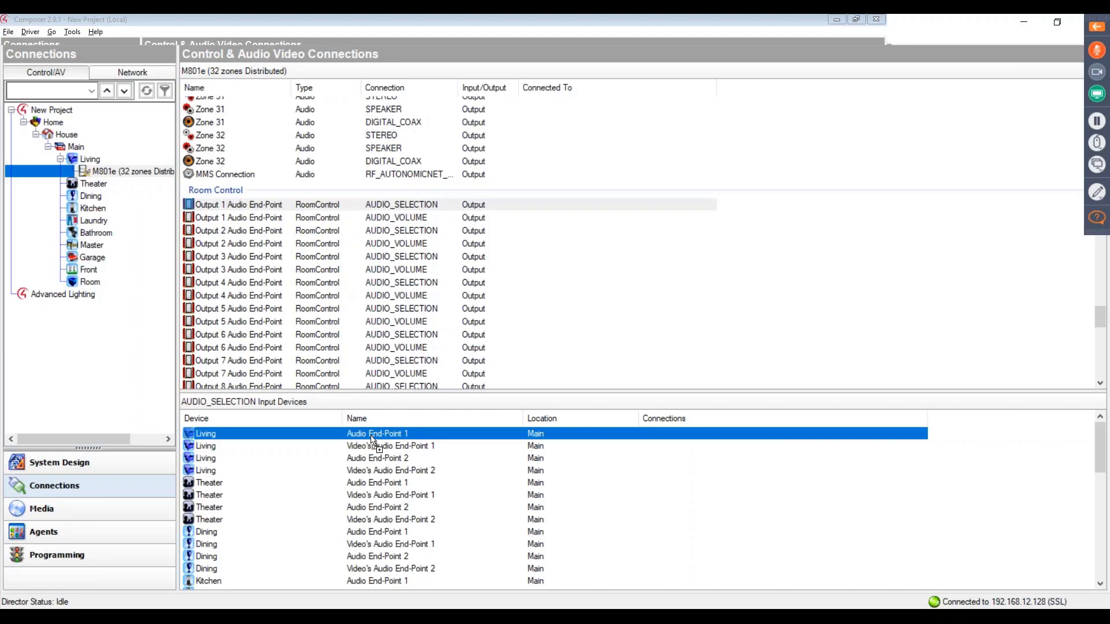
{"action": "left_click_drag", "start_coordinate": [371, 439], "coordinate": [371, 439]}
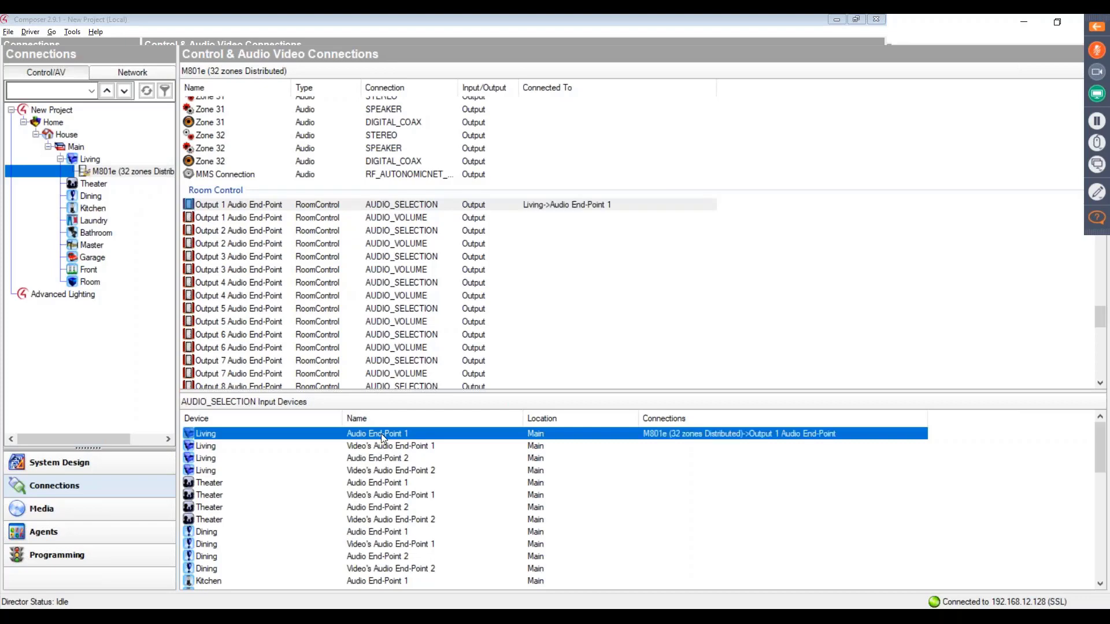
{"action": "left_click", "coordinate": [397, 218]}
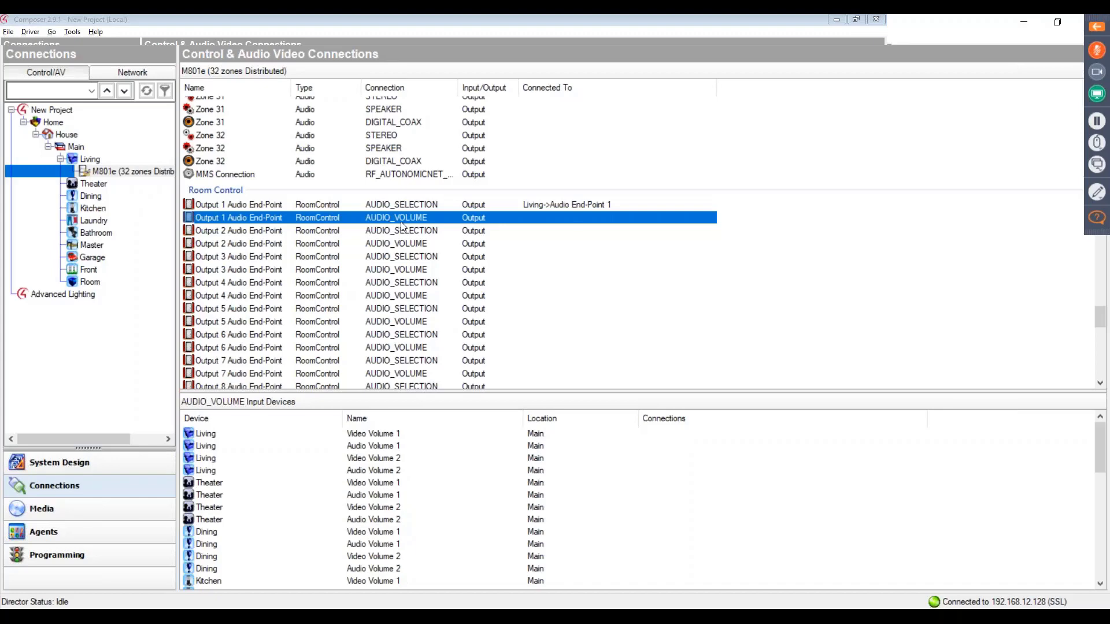
{"action": "left_click_drag", "start_coordinate": [403, 226], "coordinate": [379, 447]}
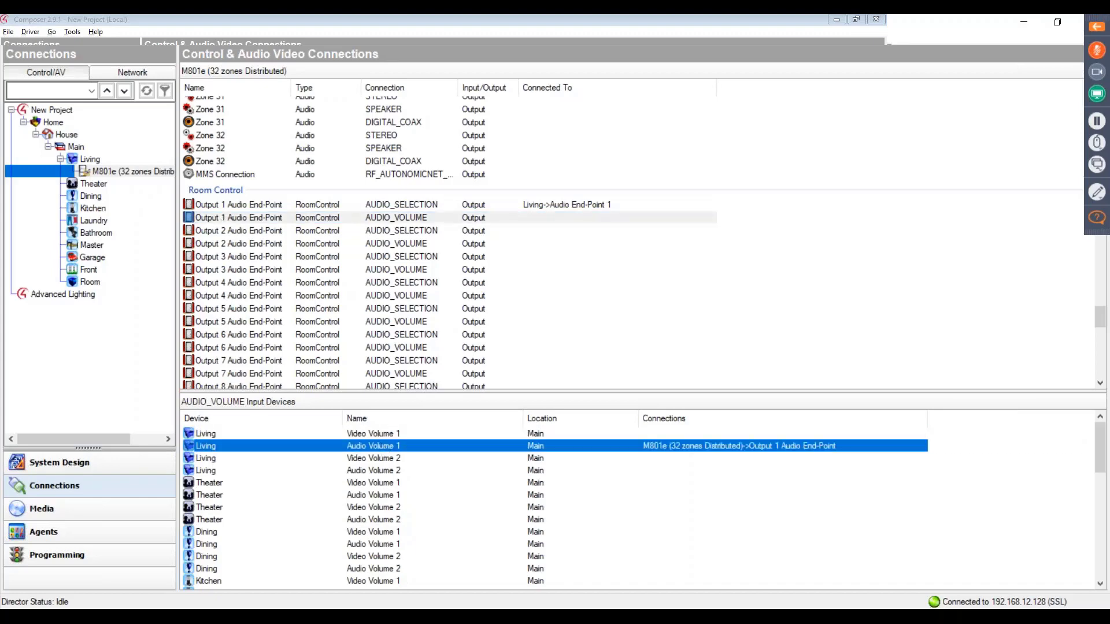
- Connect the M801e's Output 2 audio selection and volume to the Theater's Audio End-Point 1 and Audio Volume 1
{"action": "left_click", "coordinate": [425, 229]}
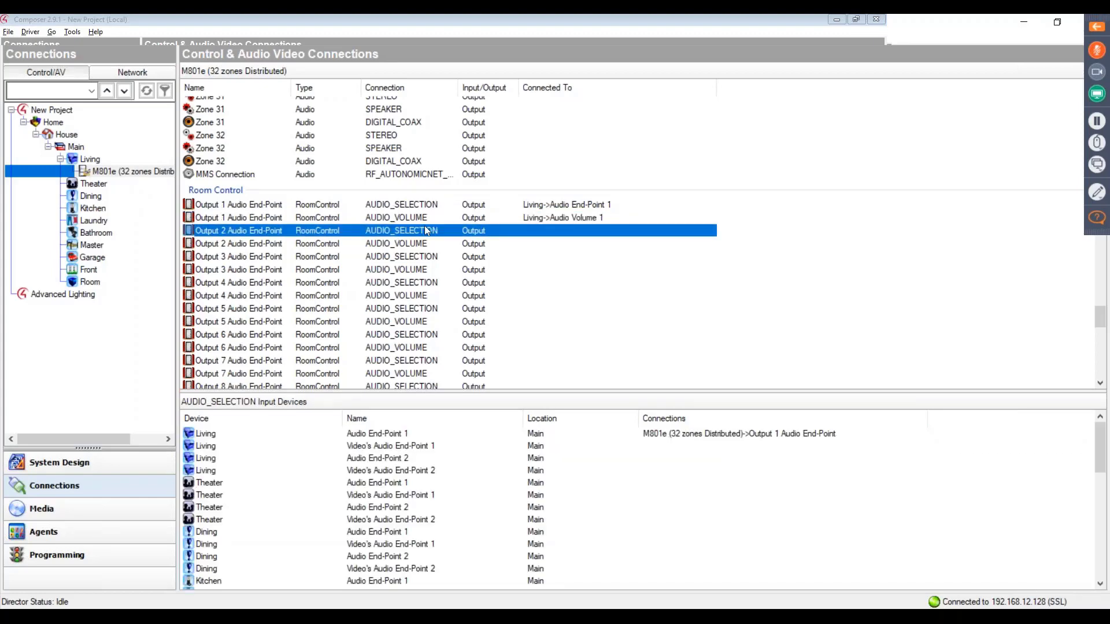
{"action": "left_click_drag", "start_coordinate": [417, 231], "coordinate": [403, 487]}
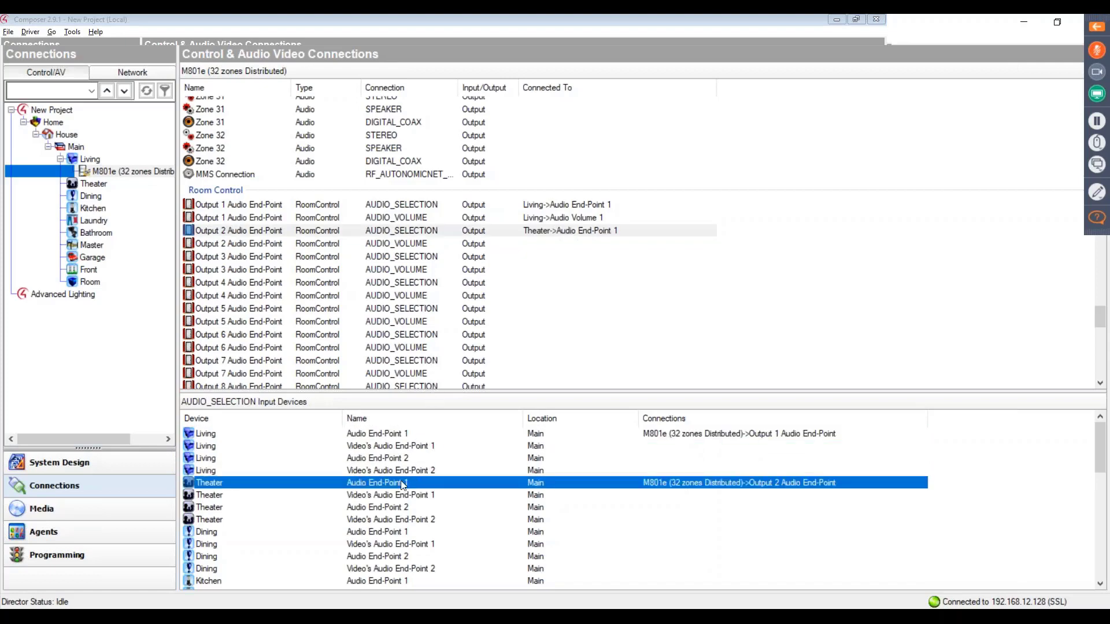
{"action": "left_click", "coordinate": [452, 231]}
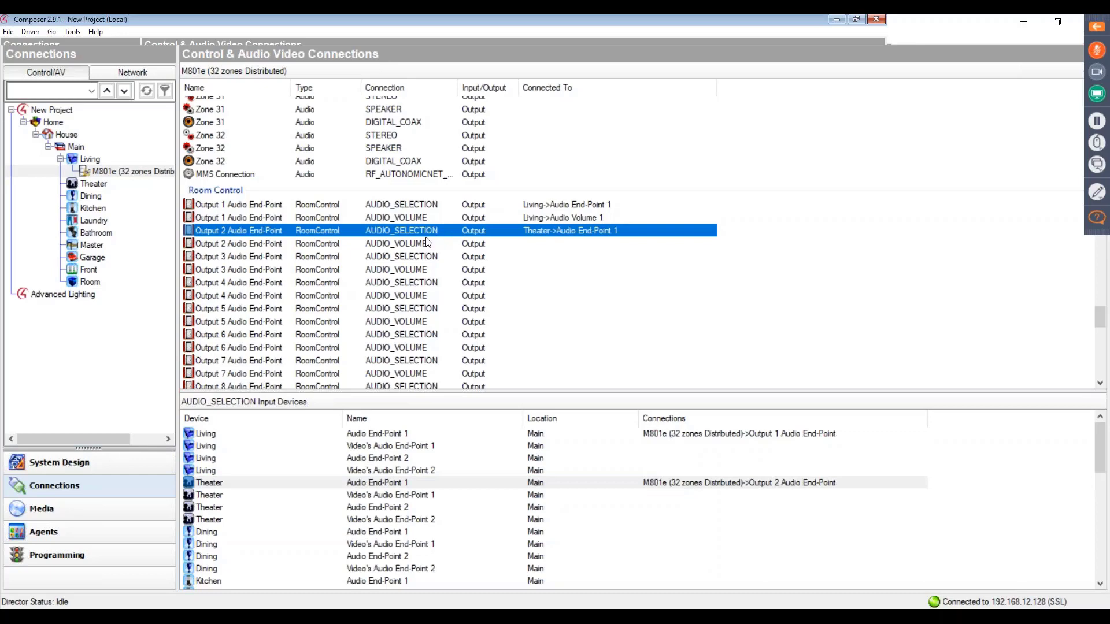
{"action": "left_click_drag", "start_coordinate": [433, 243], "coordinate": [393, 496]}
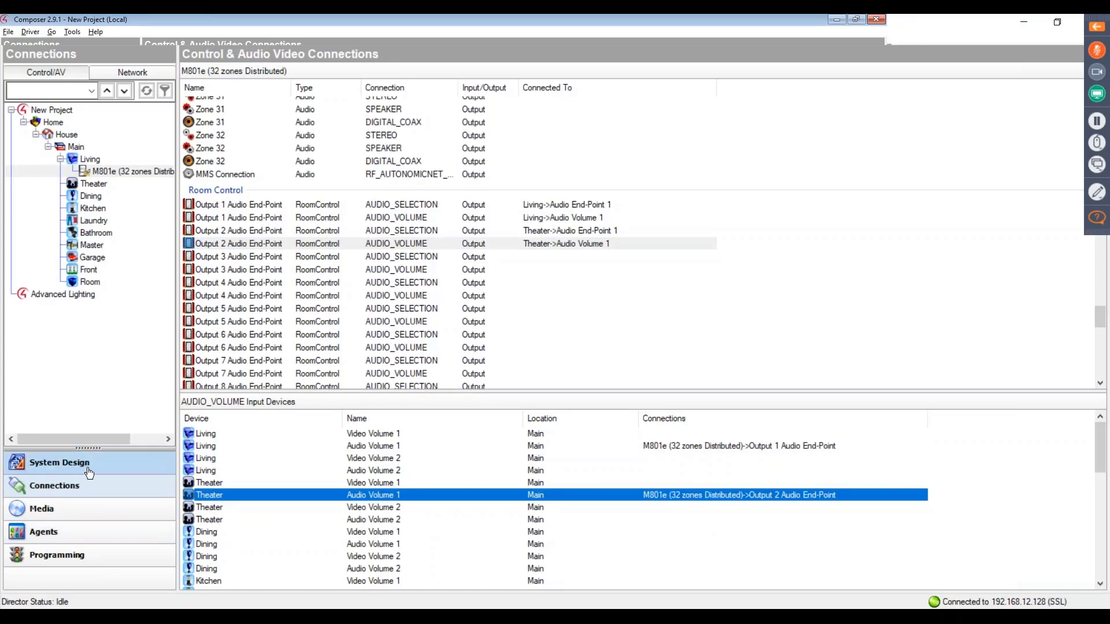
- Set the M801e driver's Amplifier IP Address to 192.168.14.32 in its system design properties
{"action": "left_click", "coordinate": [88, 473]}
{"action": "left_click", "coordinate": [117, 172]}
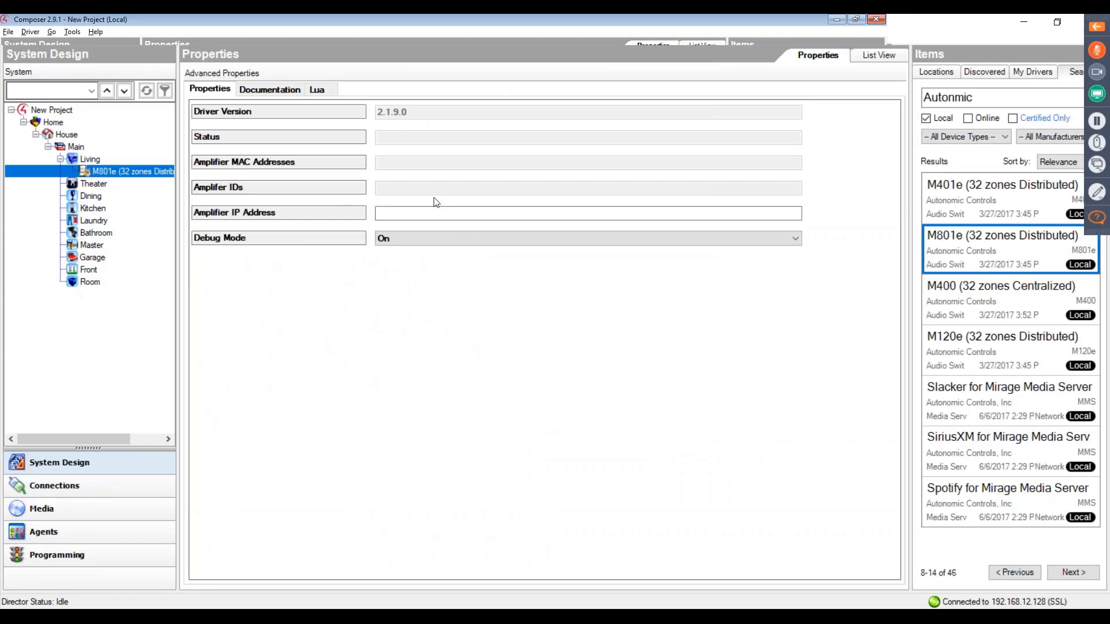
{"action": "left_click", "coordinate": [423, 213]}
{"action": "type", "text": "192.168"}
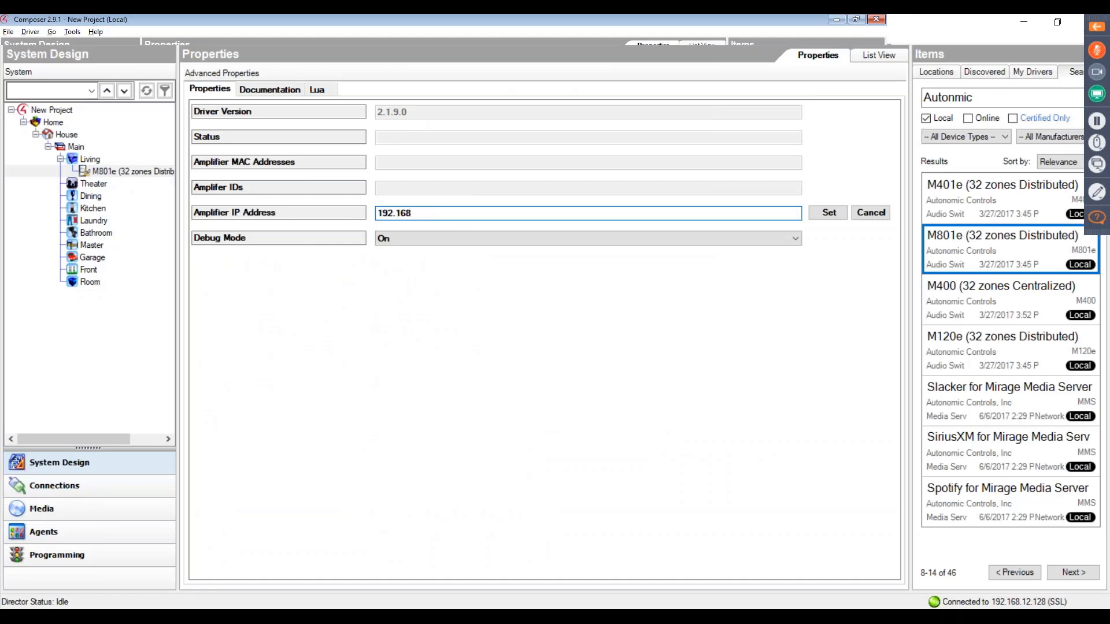
{"action": "type", "text": ".14.32"}
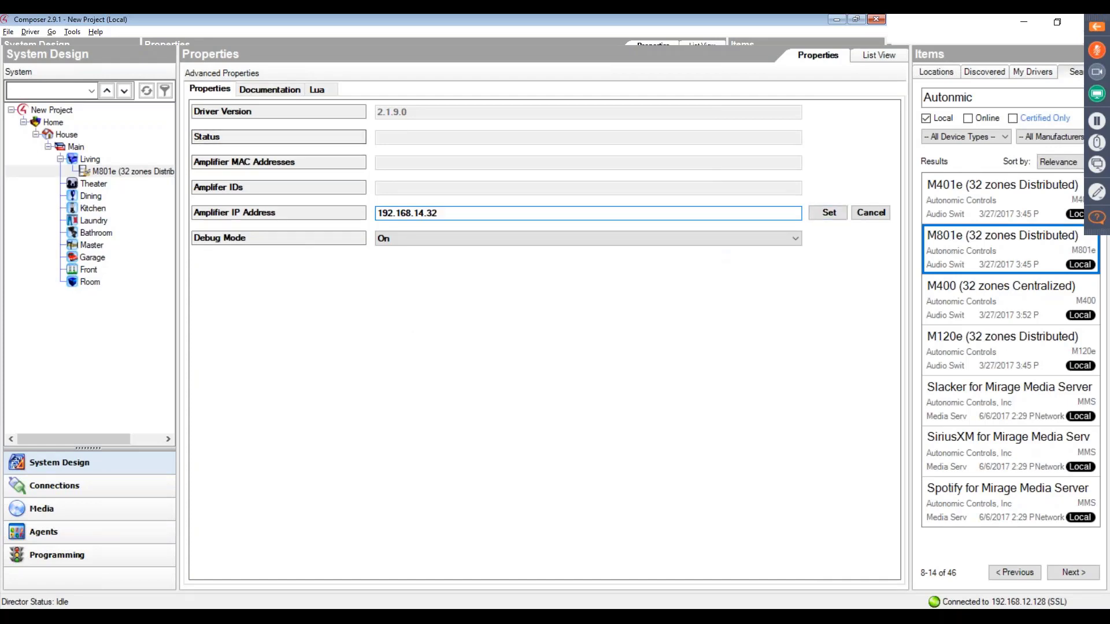
{"action": "left_click", "coordinate": [829, 214]}
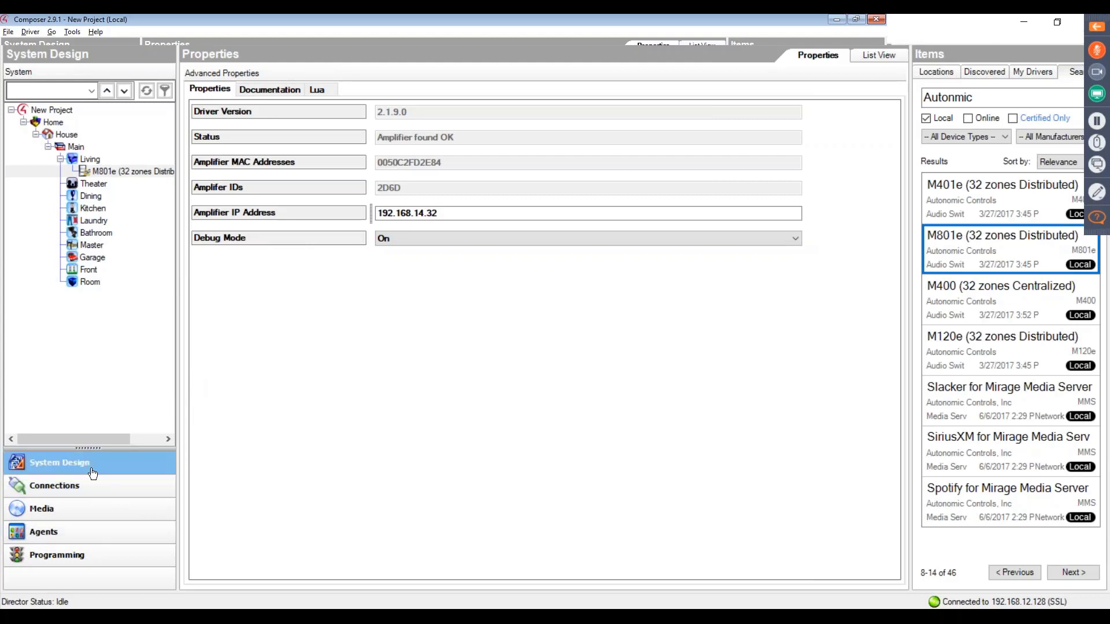
- Find the MCP for Mirage Media Server driver for model MMS-2A in the search results and add it to the Living room
{"action": "left_click", "coordinate": [1012, 574]}
{"action": "left_click", "coordinate": [1073, 572]}
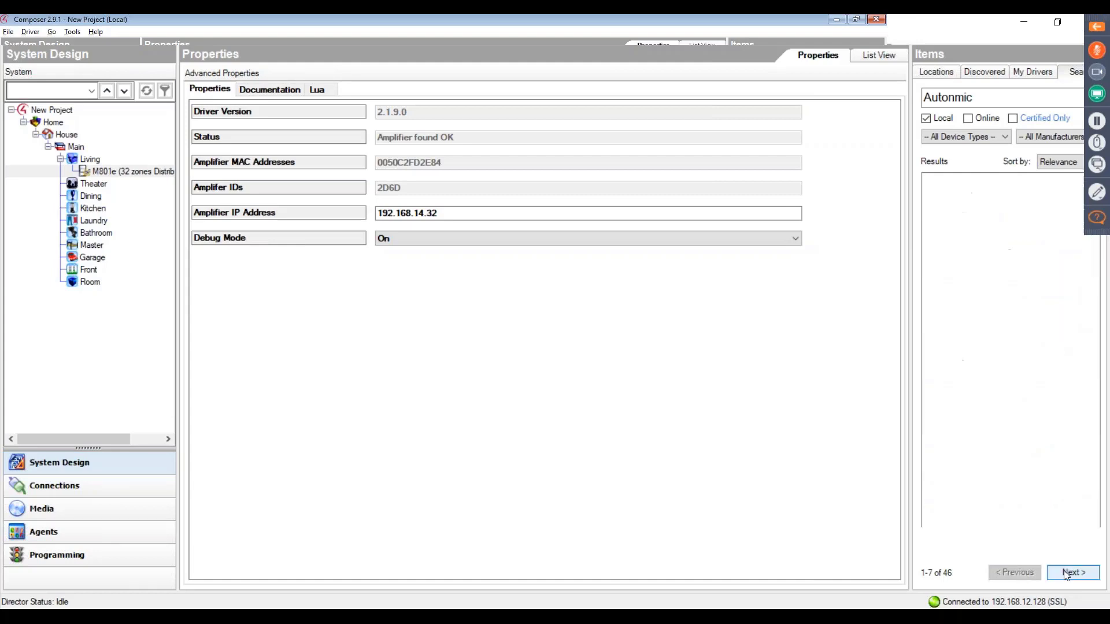
{"action": "left_click", "coordinate": [1020, 573]}
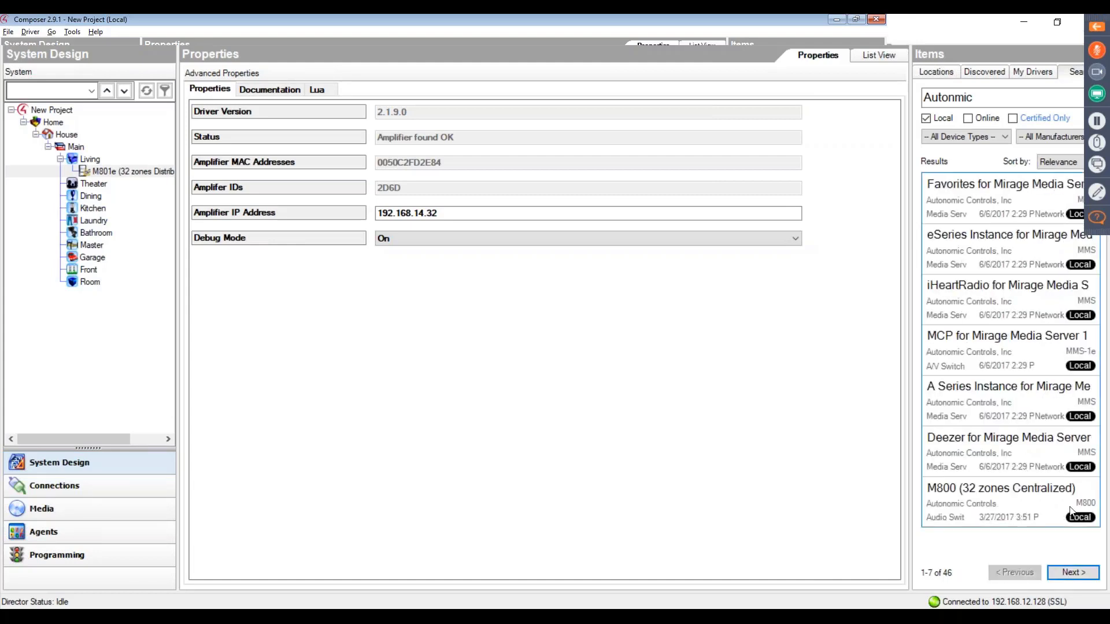
{"action": "left_click", "coordinate": [1072, 574]}
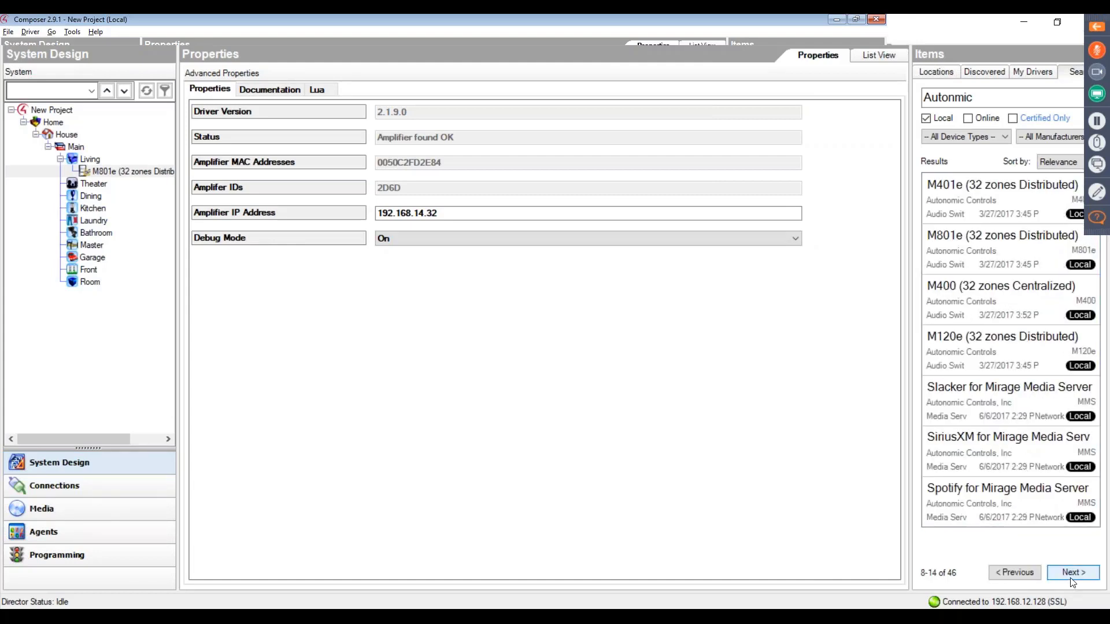
{"action": "left_click", "coordinate": [1072, 578]}
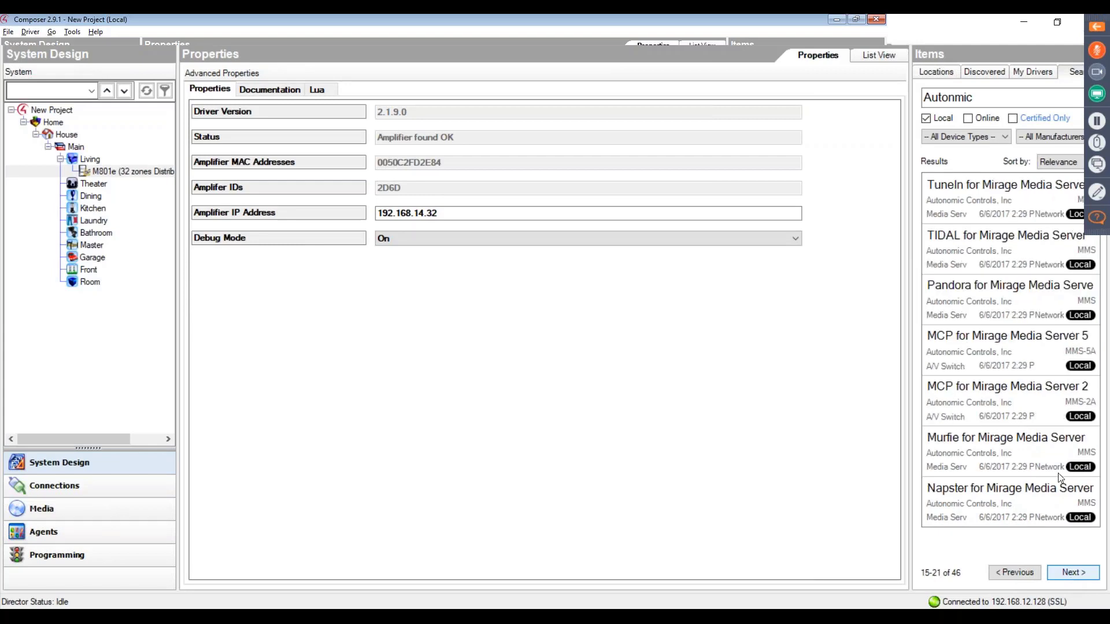
{"action": "double_click", "coordinate": [1048, 403]}
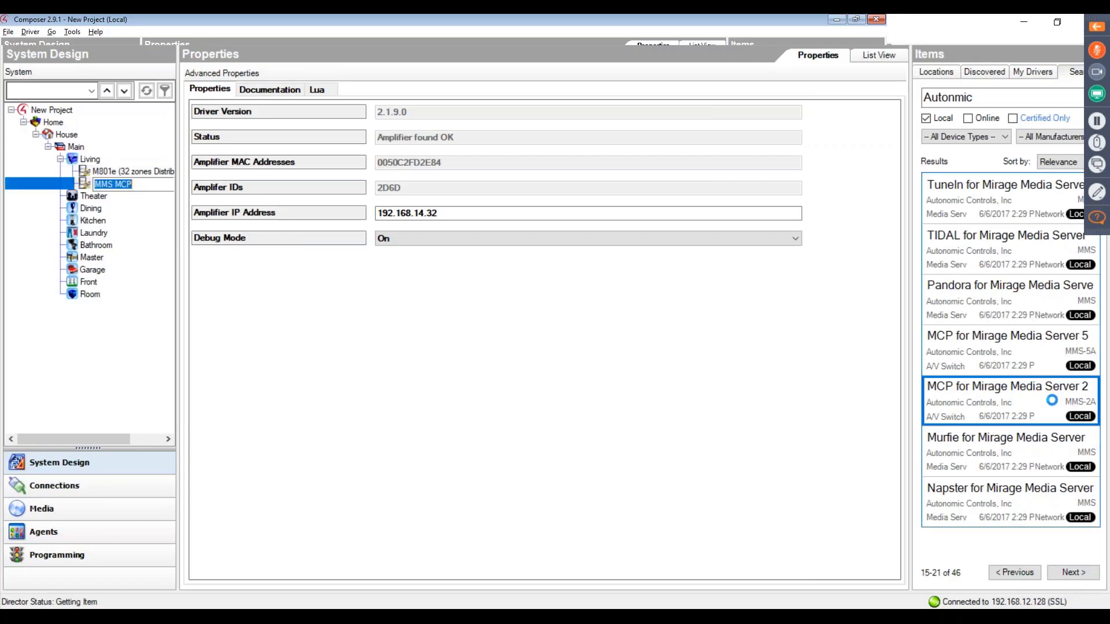
- Add two A Series Instance for Mirage Media Server drivers to the Living room
{"action": "left_click", "coordinate": [1072, 573]}
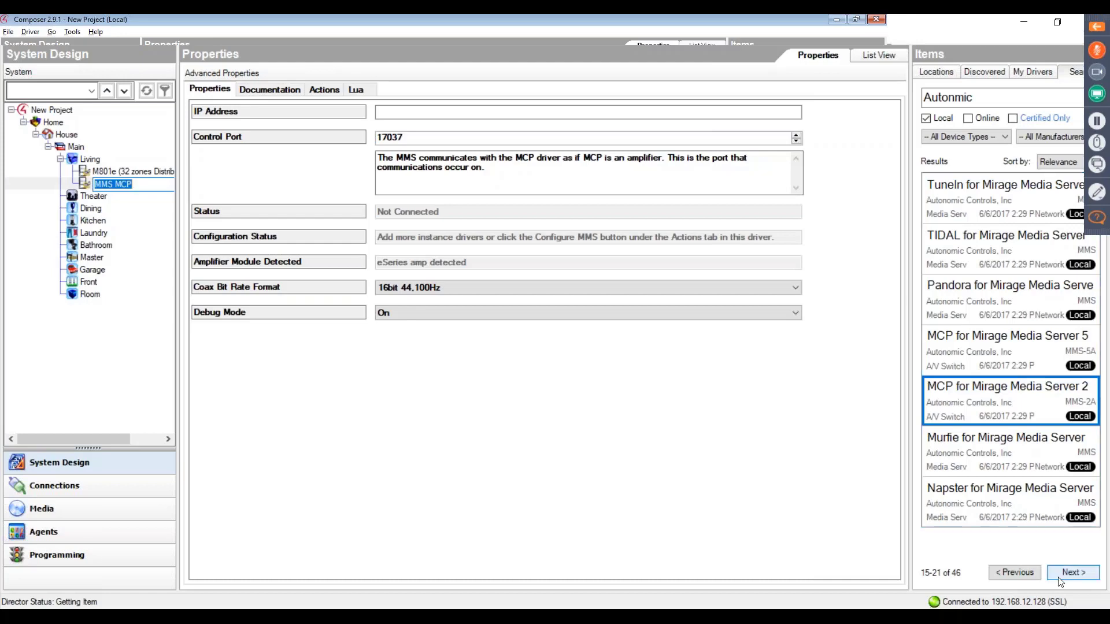
{"action": "left_click", "coordinate": [1017, 573]}
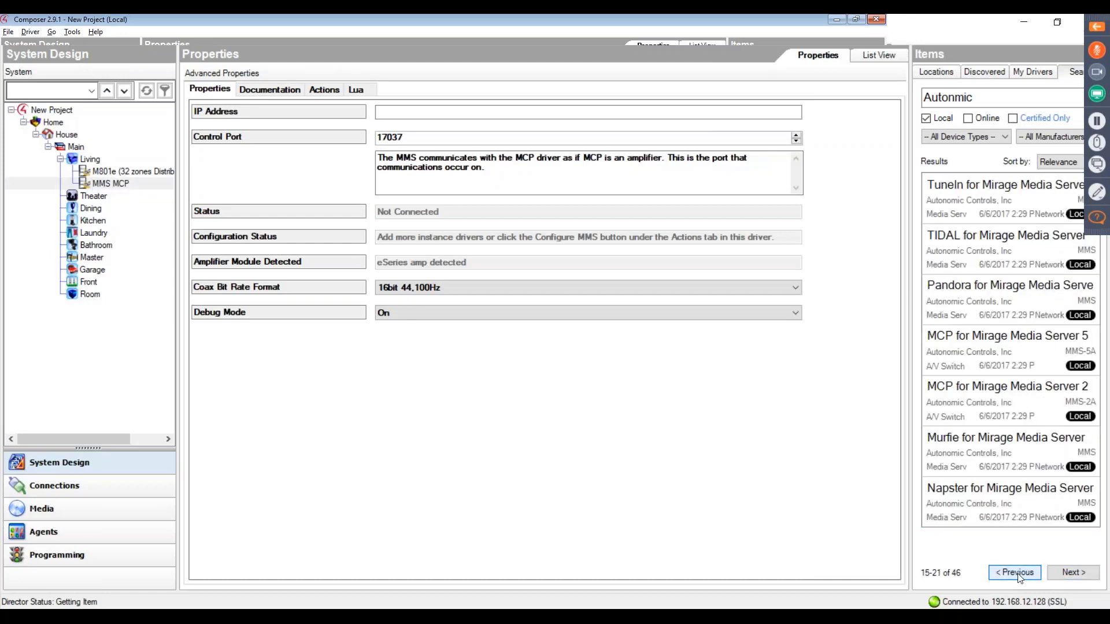
{"action": "left_click", "coordinate": [1018, 573]}
{"action": "left_click", "coordinate": [1018, 574]}
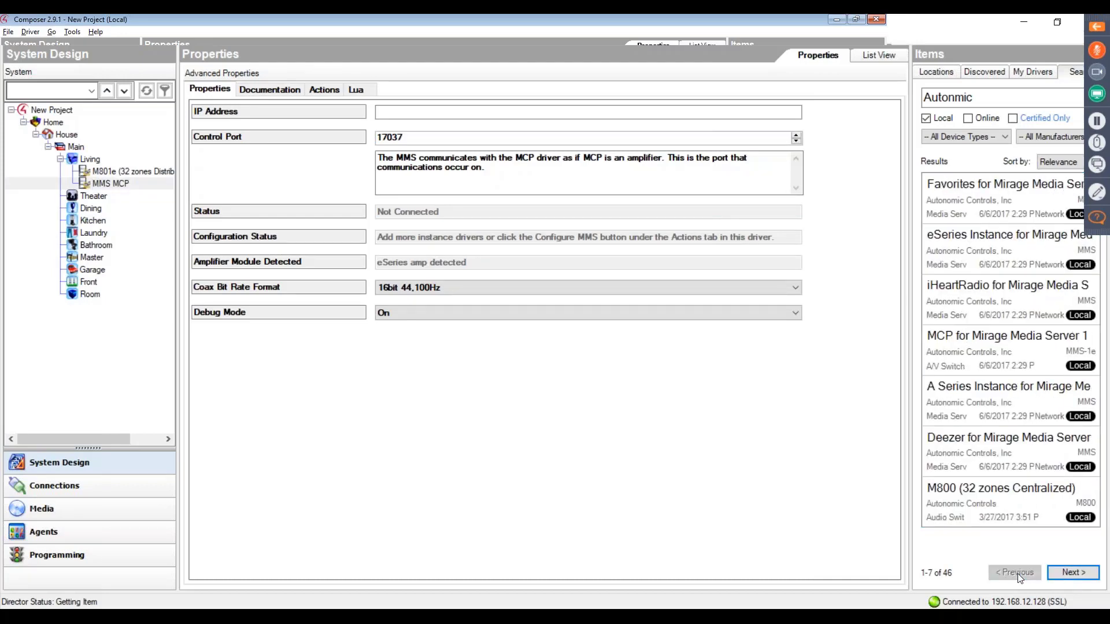
{"action": "left_click", "coordinate": [963, 255]}
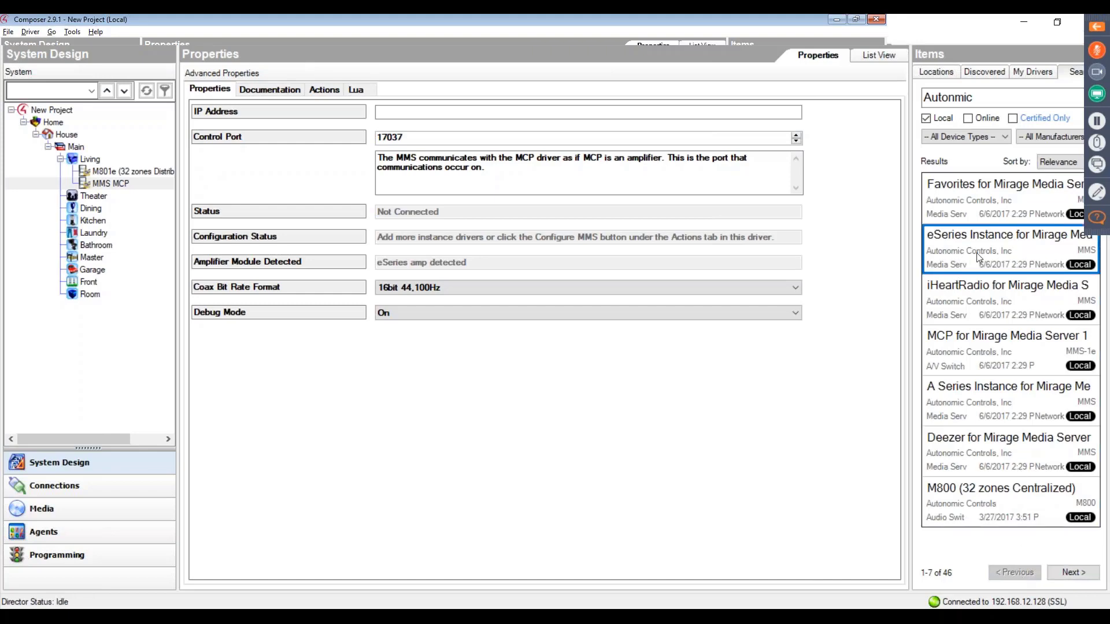
{"action": "left_click", "coordinate": [996, 405]}
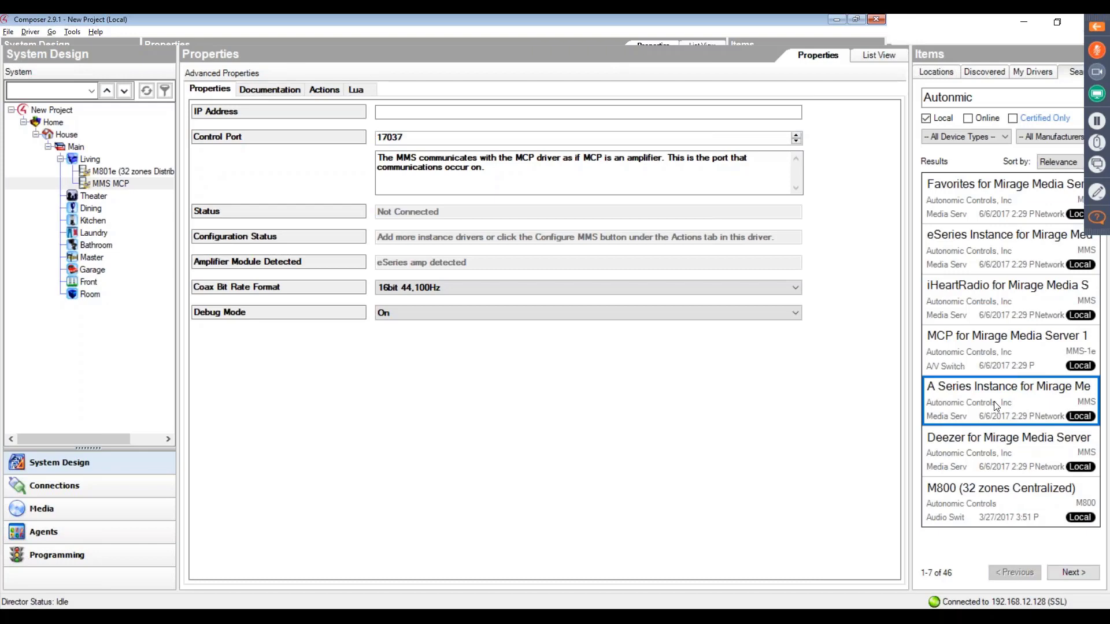
{"action": "double_click", "coordinate": [995, 405]}
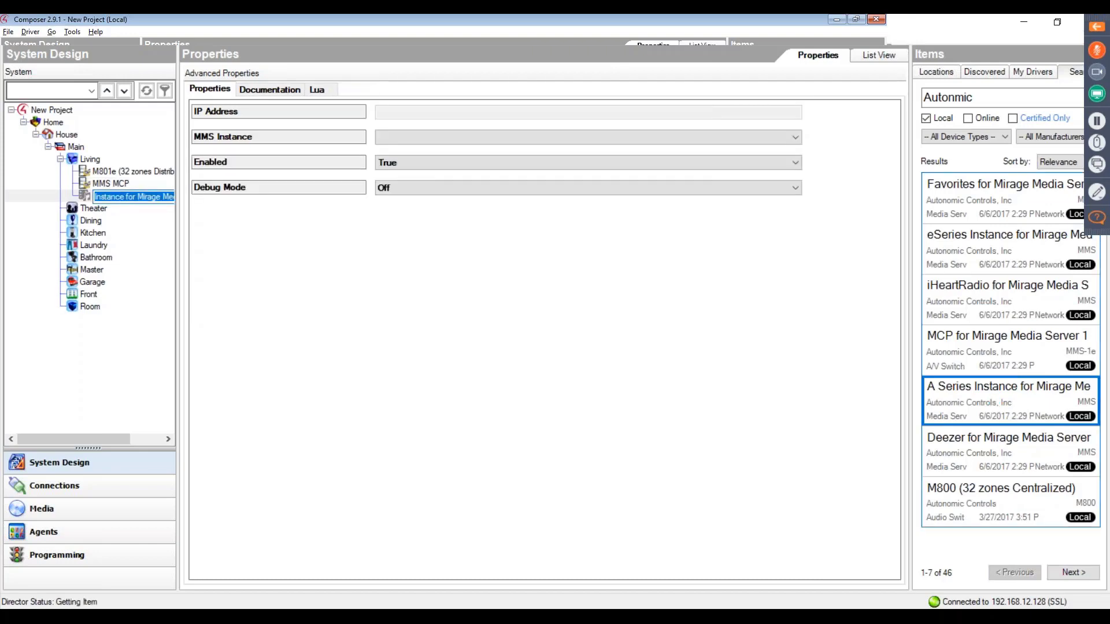
{"action": "double_click", "coordinate": [996, 405]}
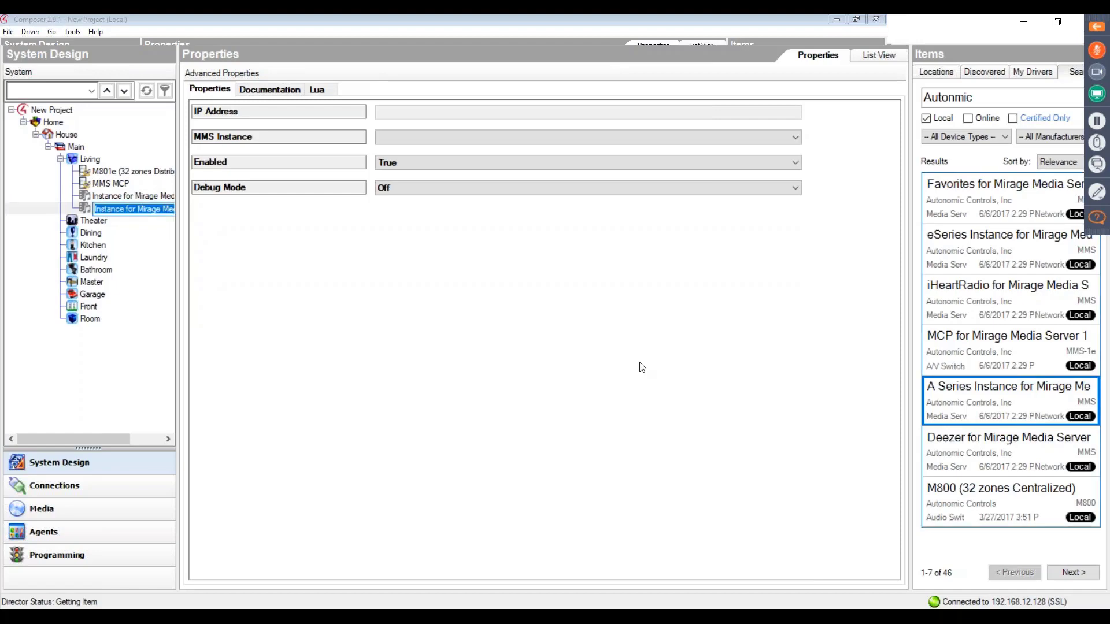
- Set the MMS MCP driver's IP Address to 192.168.12.101 and check its connection status
{"action": "left_click", "coordinate": [111, 183]}
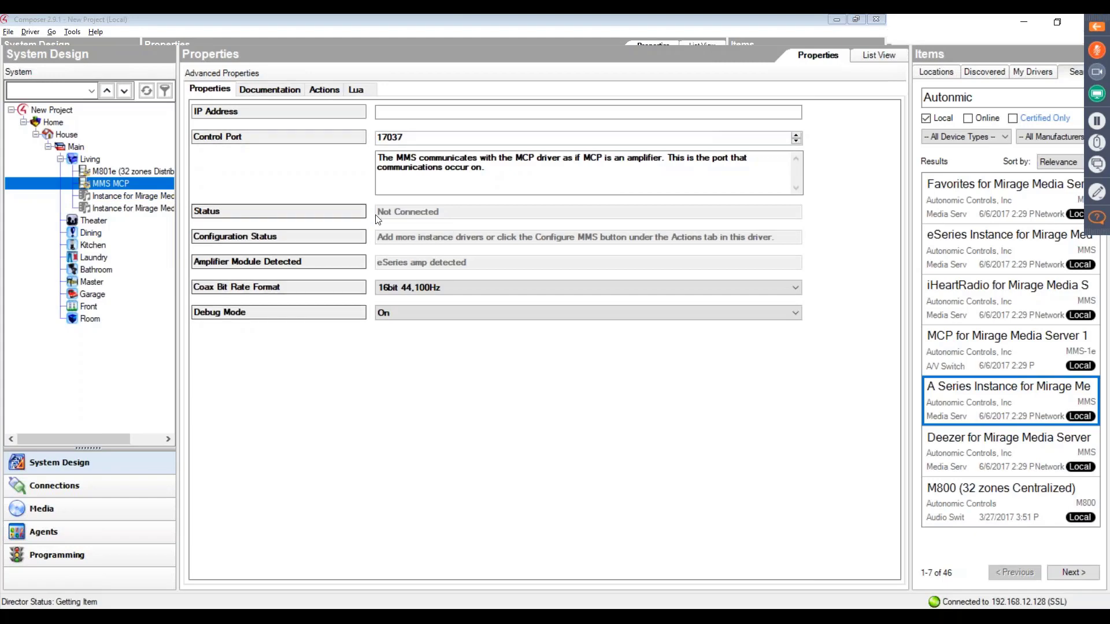
{"action": "left_click", "coordinate": [415, 116]}
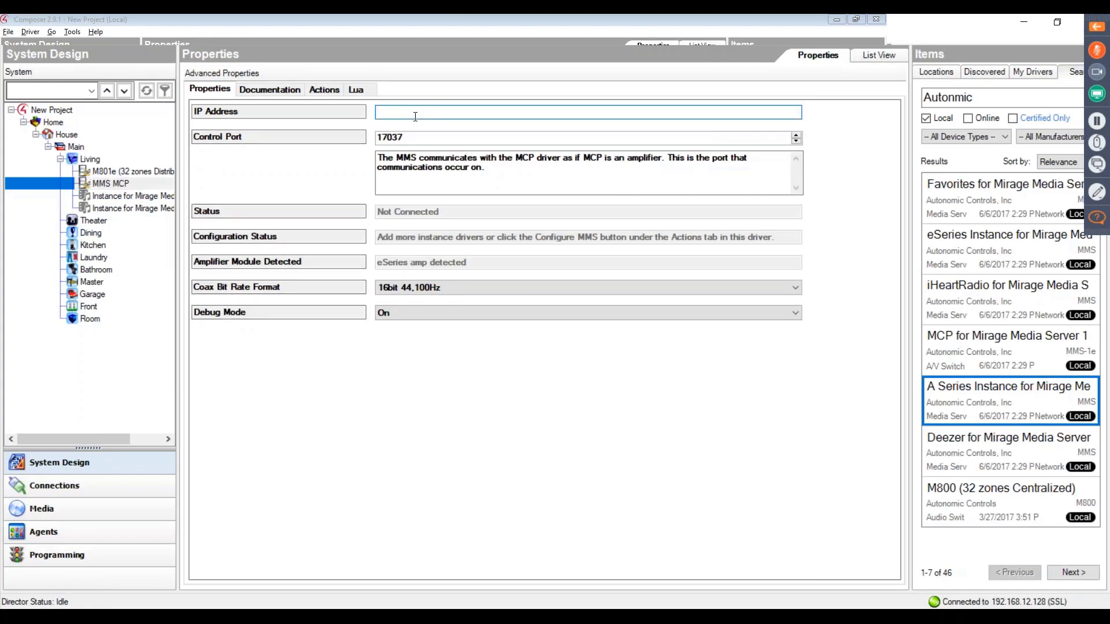
{"action": "type", "text": "192"}
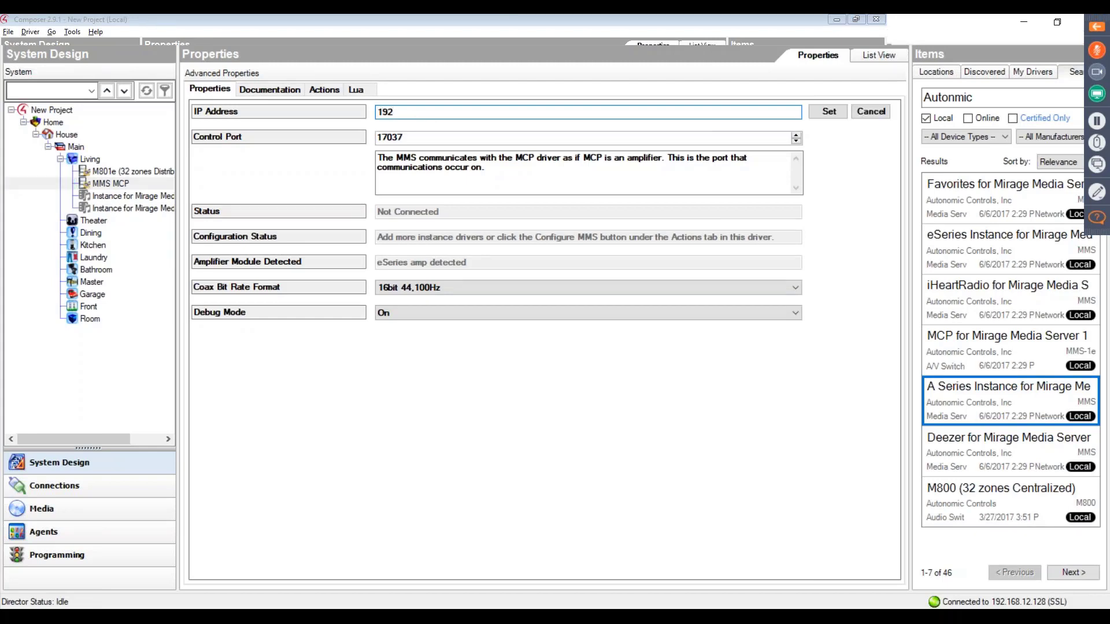
{"action": "type", "text": ".168.12.101"}
{"action": "left_click", "coordinate": [835, 114]}
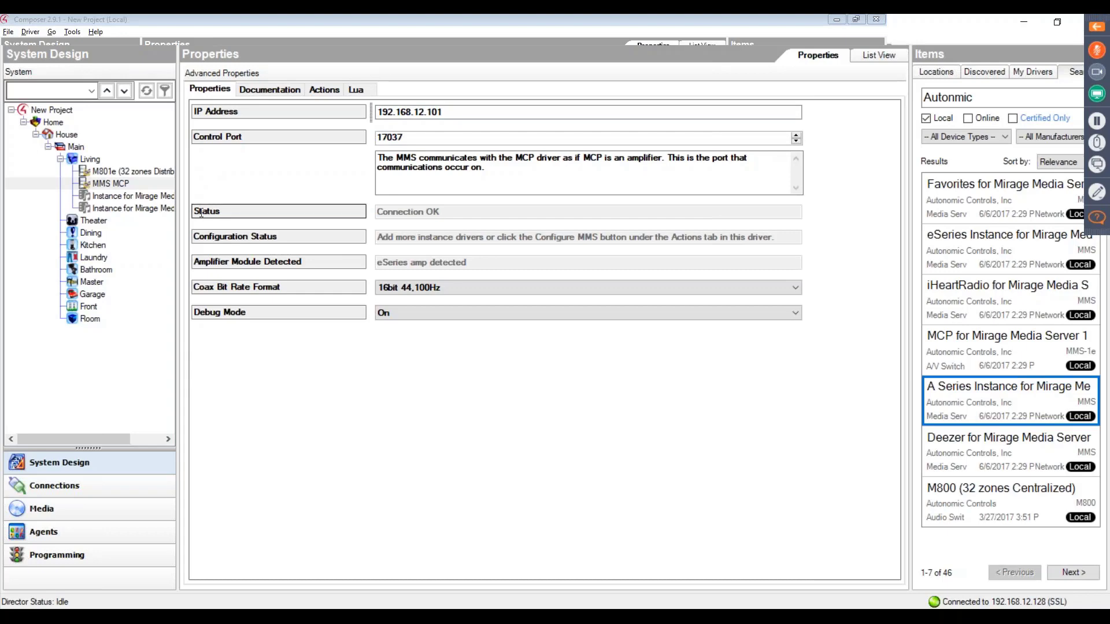
{"action": "left_click_drag", "start_coordinate": [195, 212], "coordinate": [391, 217]}
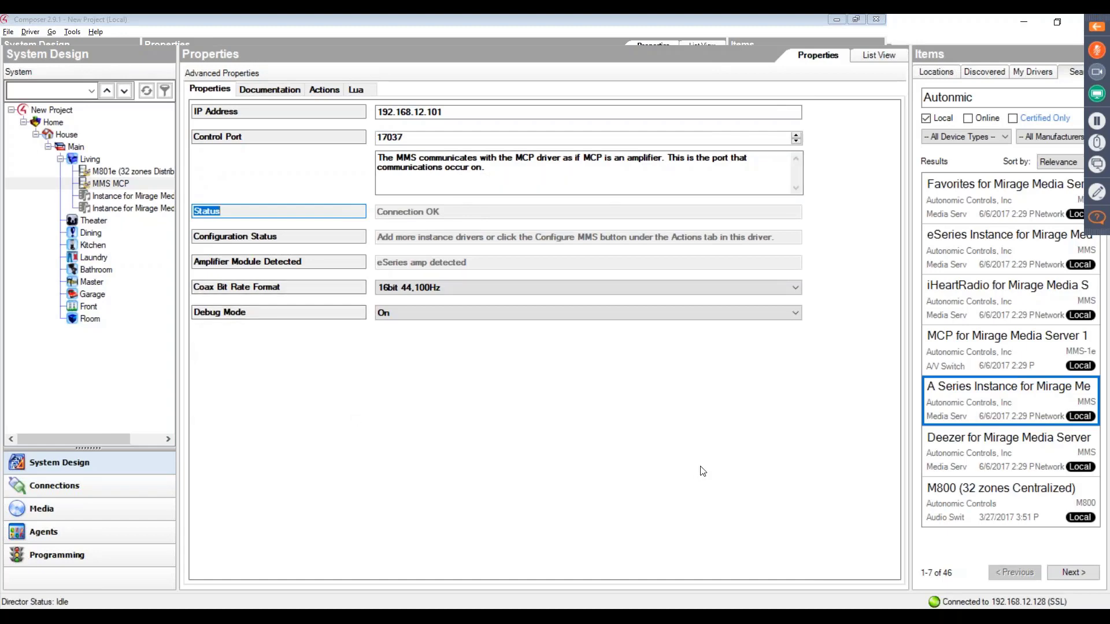
- Find the TuneIn for Mirage Media Server driver in the search results and add it to the Living room
{"action": "left_click", "coordinate": [1067, 572]}
{"action": "left_click", "coordinate": [1070, 574]}
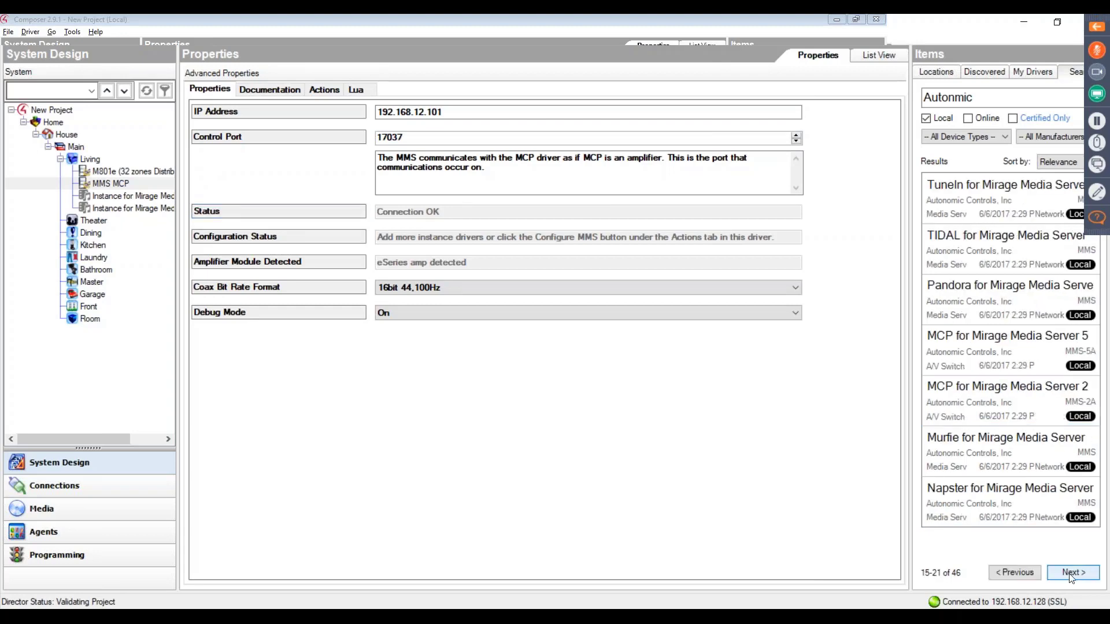
{"action": "double_click", "coordinate": [967, 204]}
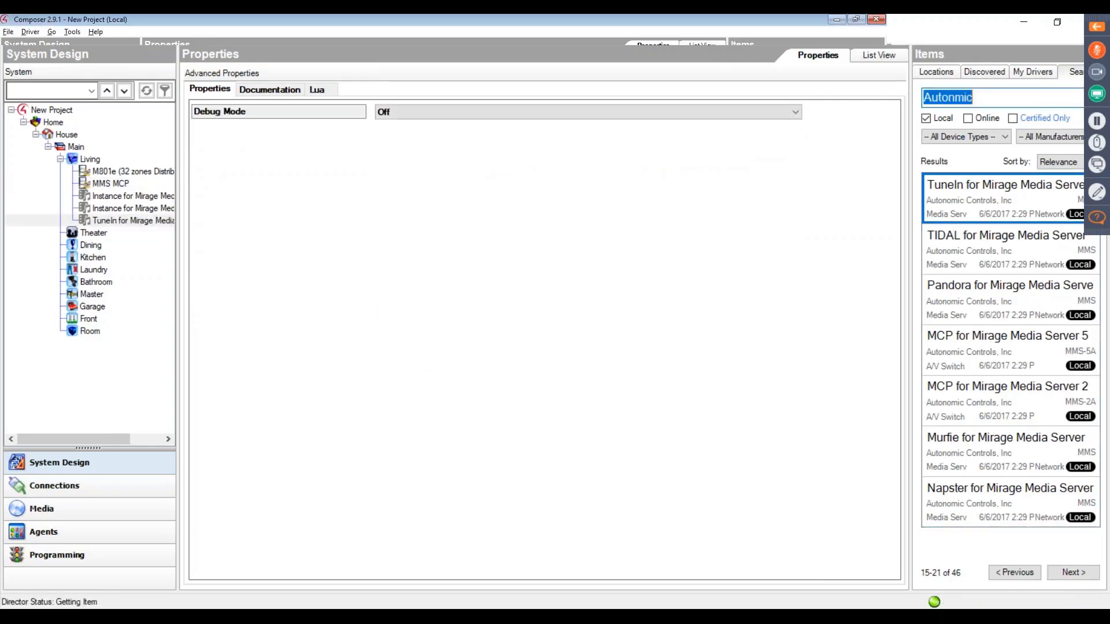
- Correct the driver search to Autonomic and add the iHeartRadio and Favorites for Mirage Media Server drivers to the Living room
{"action": "left_click", "coordinate": [953, 98]}
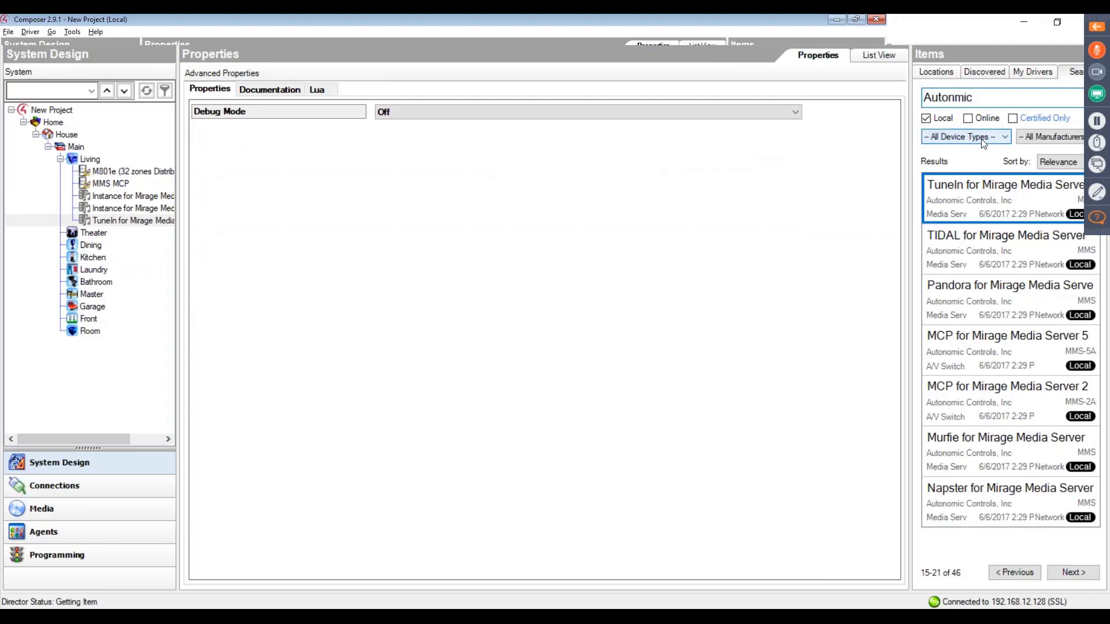
{"action": "type", "text": "o"}
{"action": "key", "text": "Return"}
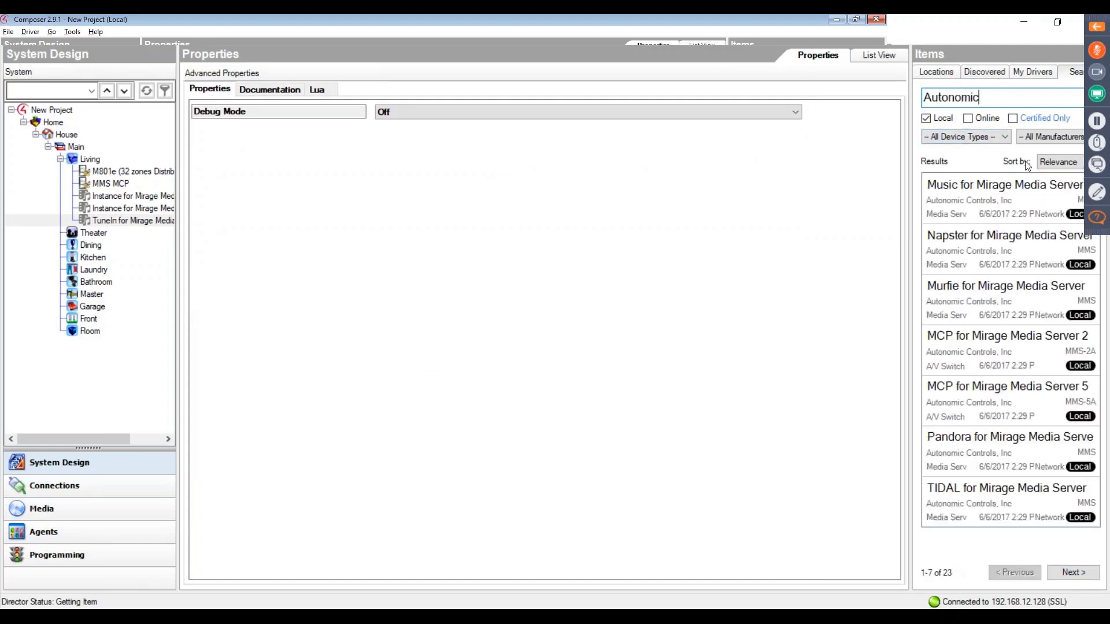
{"action": "left_click", "coordinate": [1085, 573]}
{"action": "left_click", "coordinate": [1084, 574]}
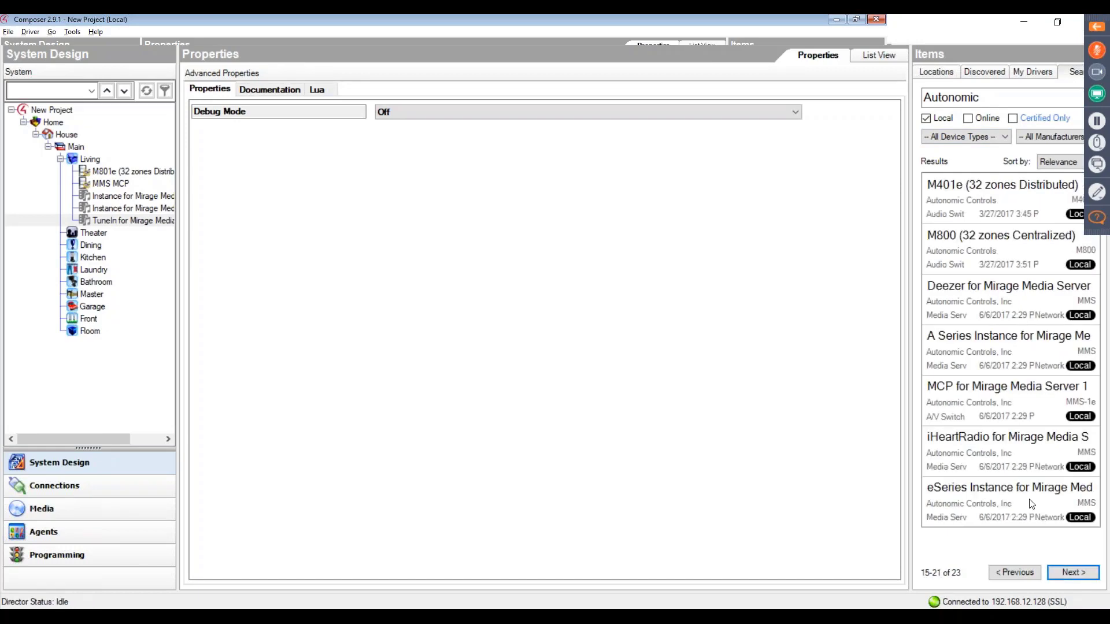
{"action": "double_click", "coordinate": [1018, 456]}
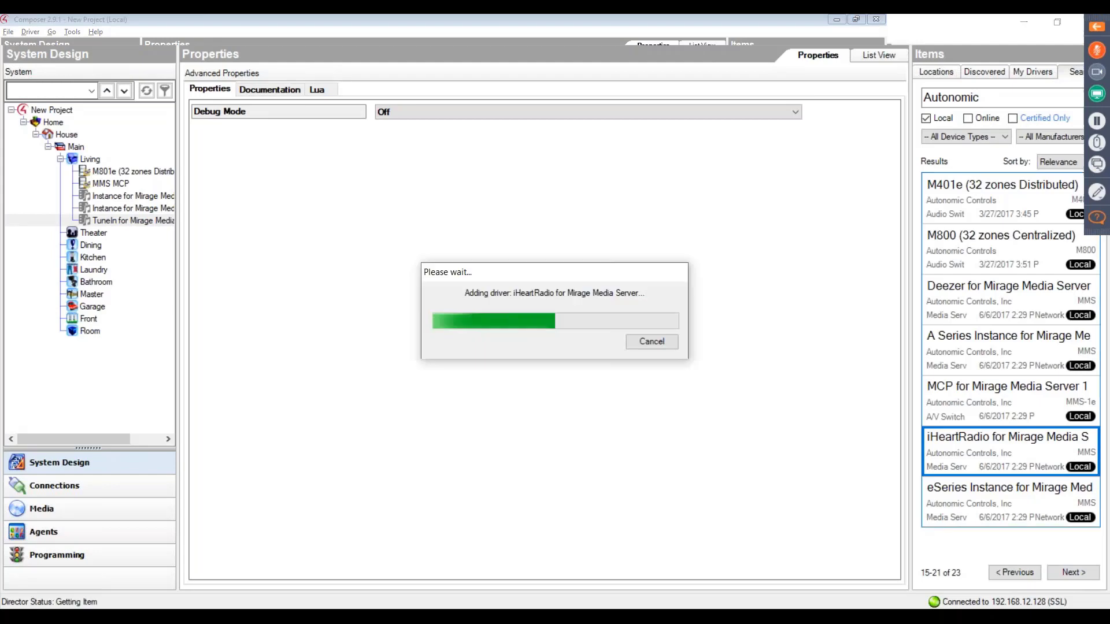
{"action": "left_click", "coordinate": [1073, 573]}
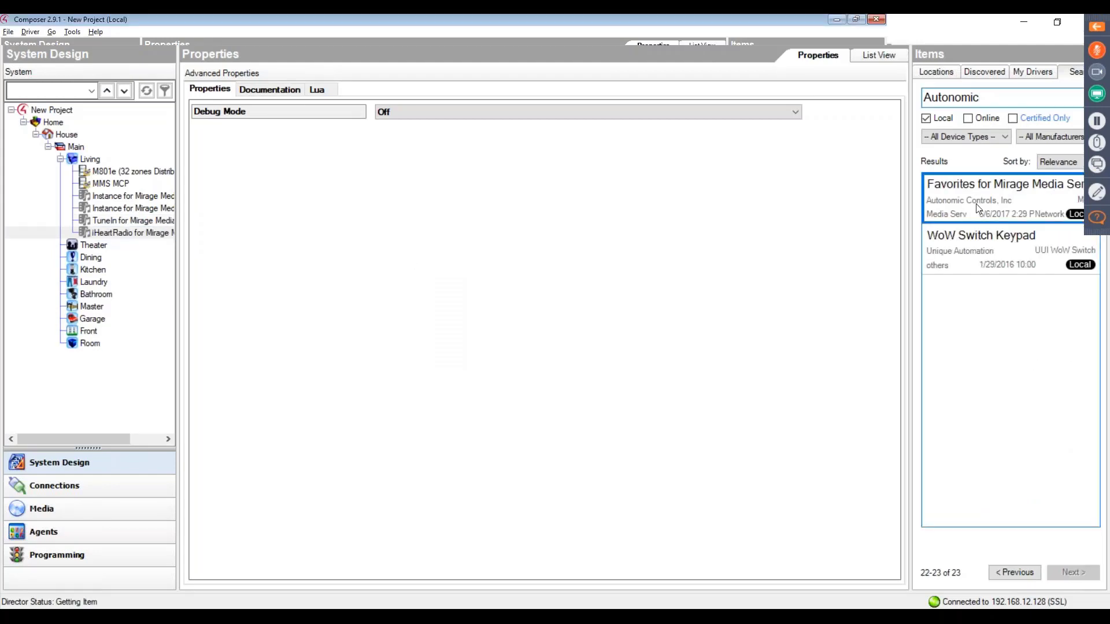
{"action": "double_click", "coordinate": [977, 208]}
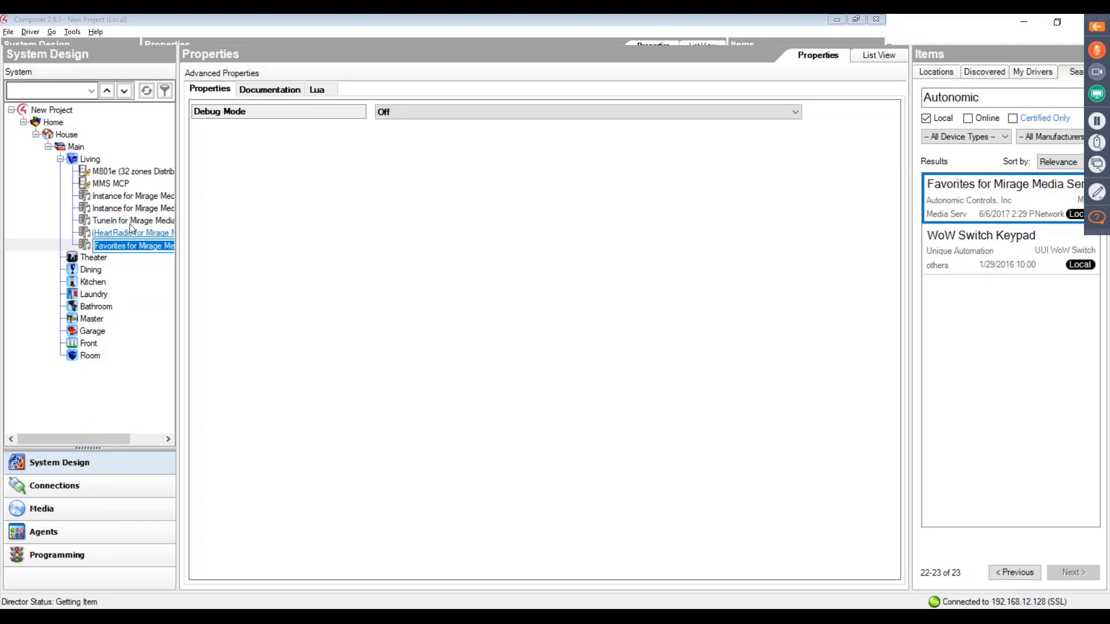
- Set the MMS Instance property to Main on the first Mirage Media Server instance and Player_A on the second
{"action": "left_click", "coordinate": [133, 196]}
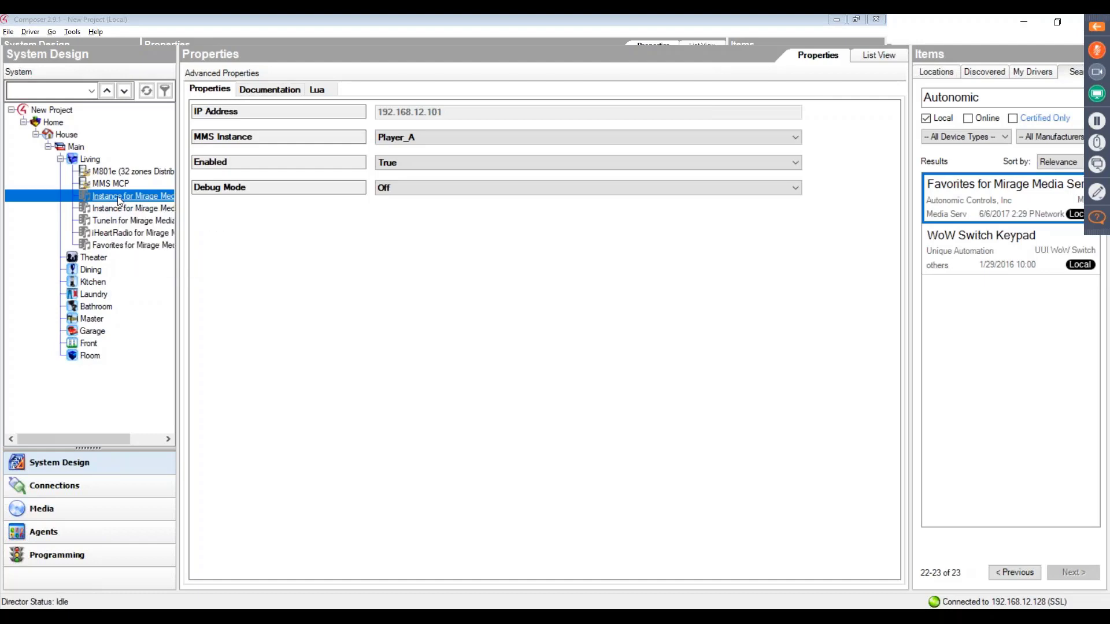
{"action": "left_click", "coordinate": [413, 144]}
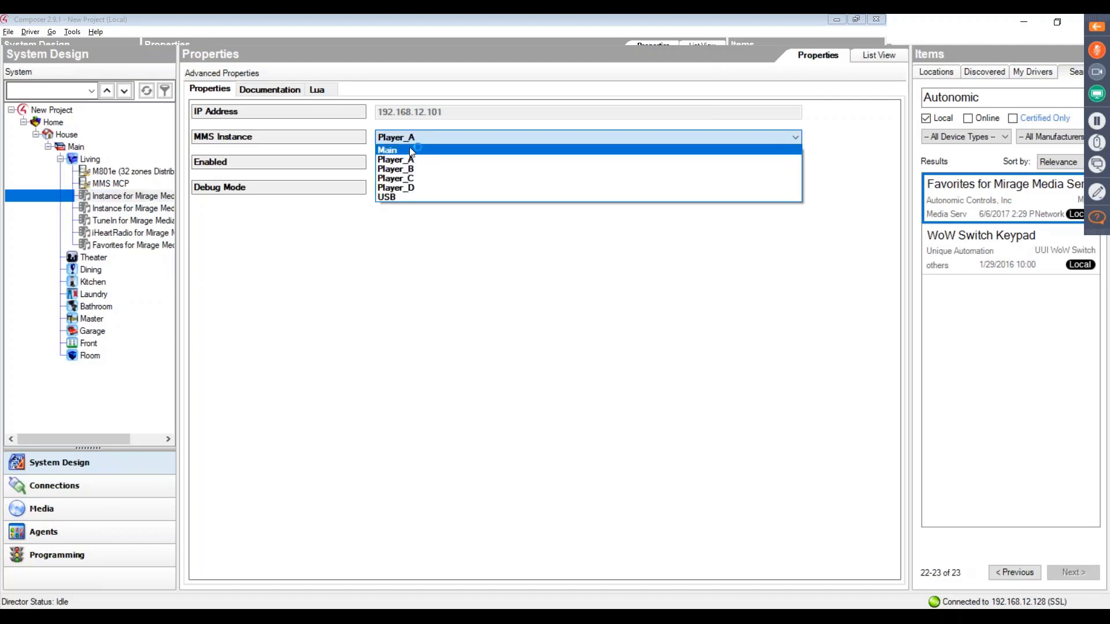
{"action": "left_click", "coordinate": [403, 152]}
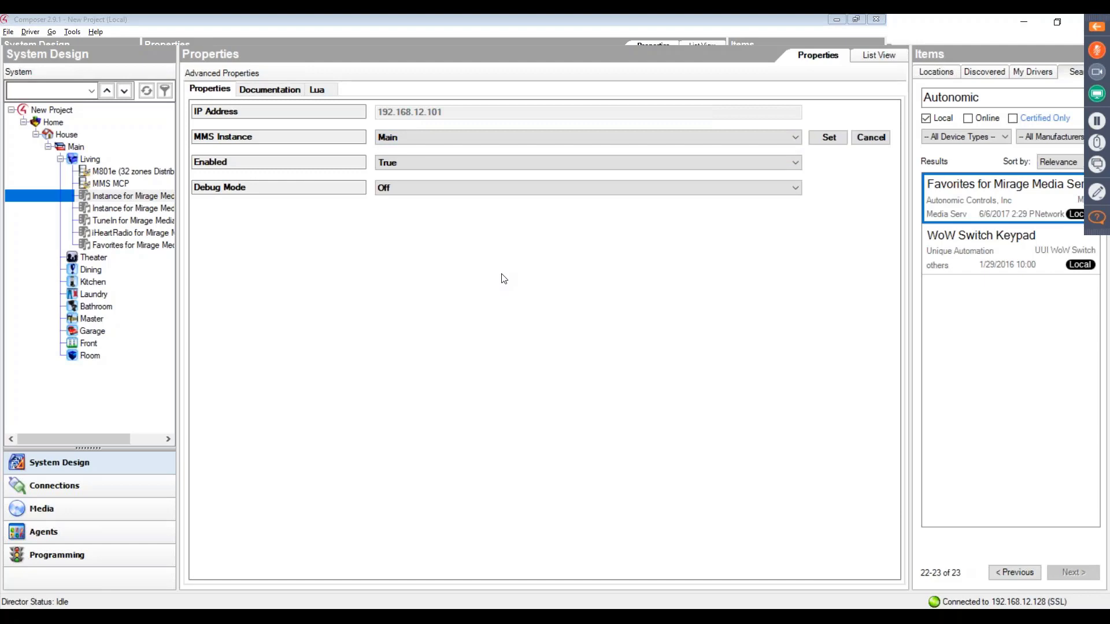
{"action": "left_click", "coordinate": [147, 209]}
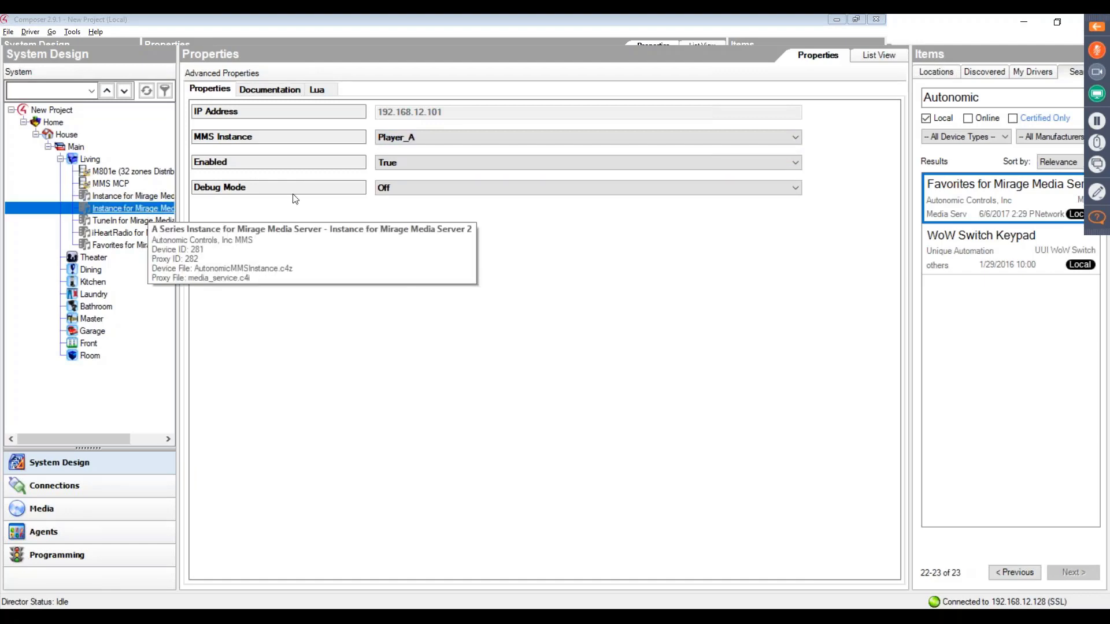
{"action": "left_click", "coordinate": [401, 142]}
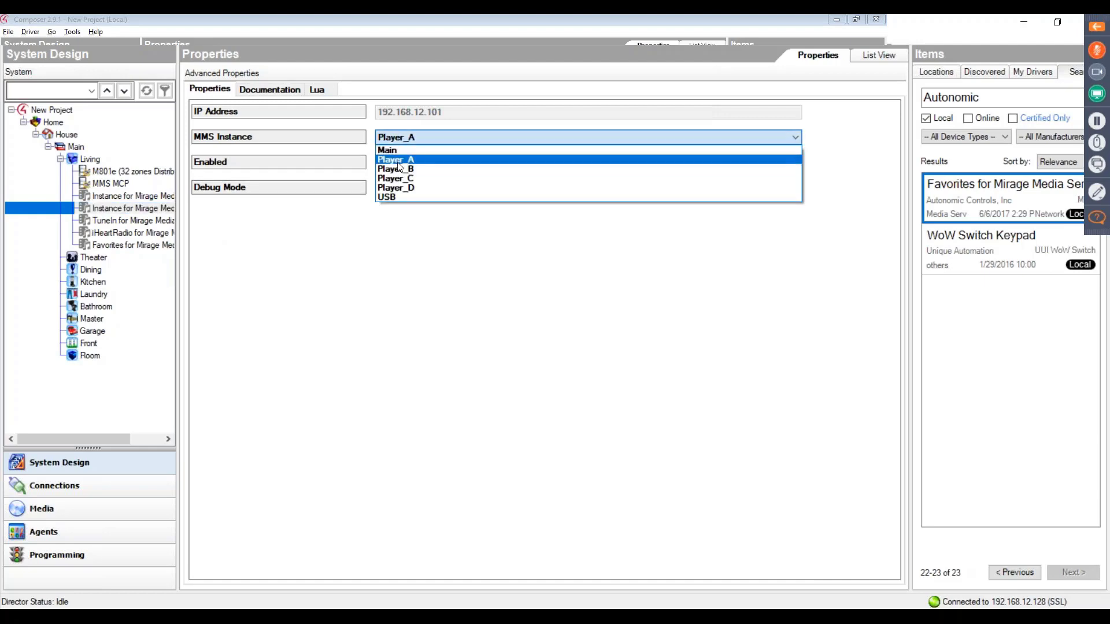
{"action": "left_click", "coordinate": [402, 164]}
{"action": "left_click", "coordinate": [838, 138]}
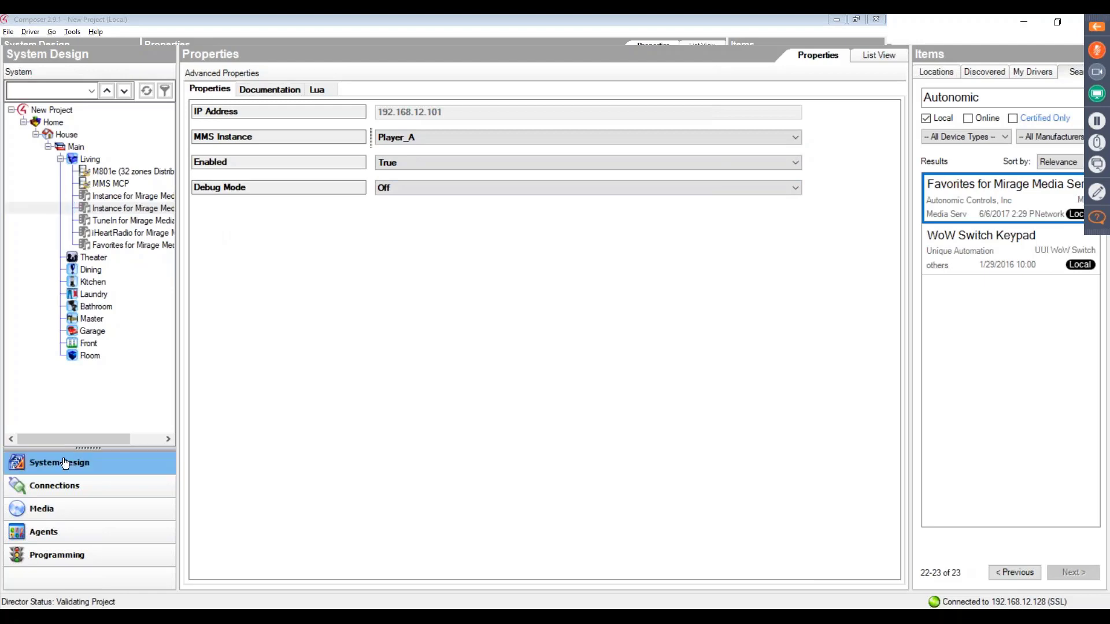
- Connect the M801e's digital coax Input 1 to the first Mirage Media Server instance's Audio Out and stereo Input 2 to the second instance's
{"action": "left_click", "coordinate": [81, 492]}
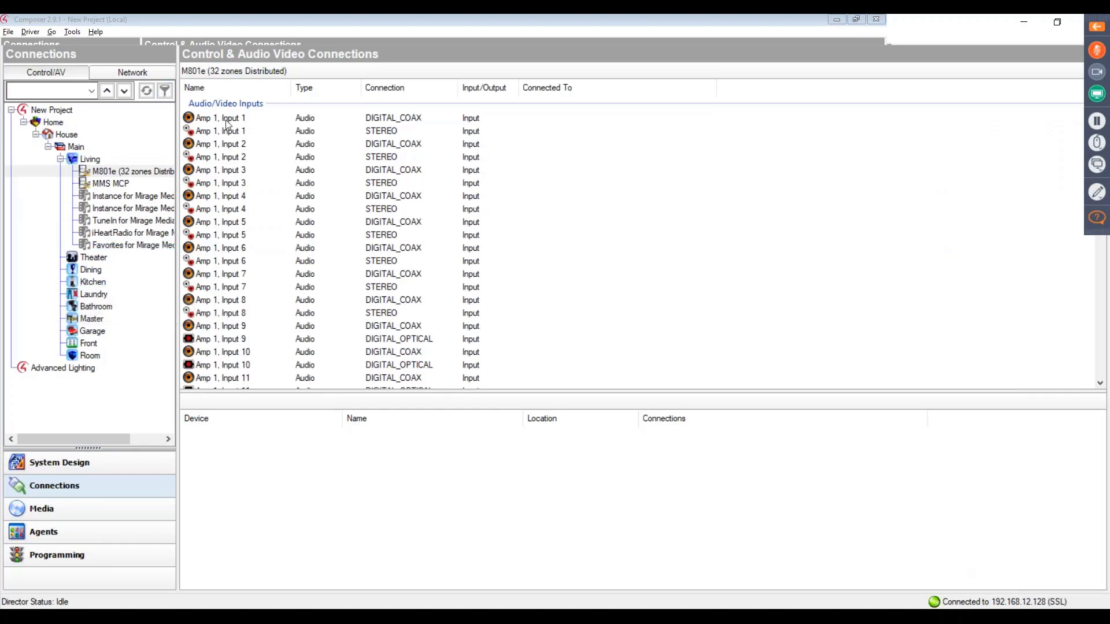
{"action": "left_click", "coordinate": [201, 119]}
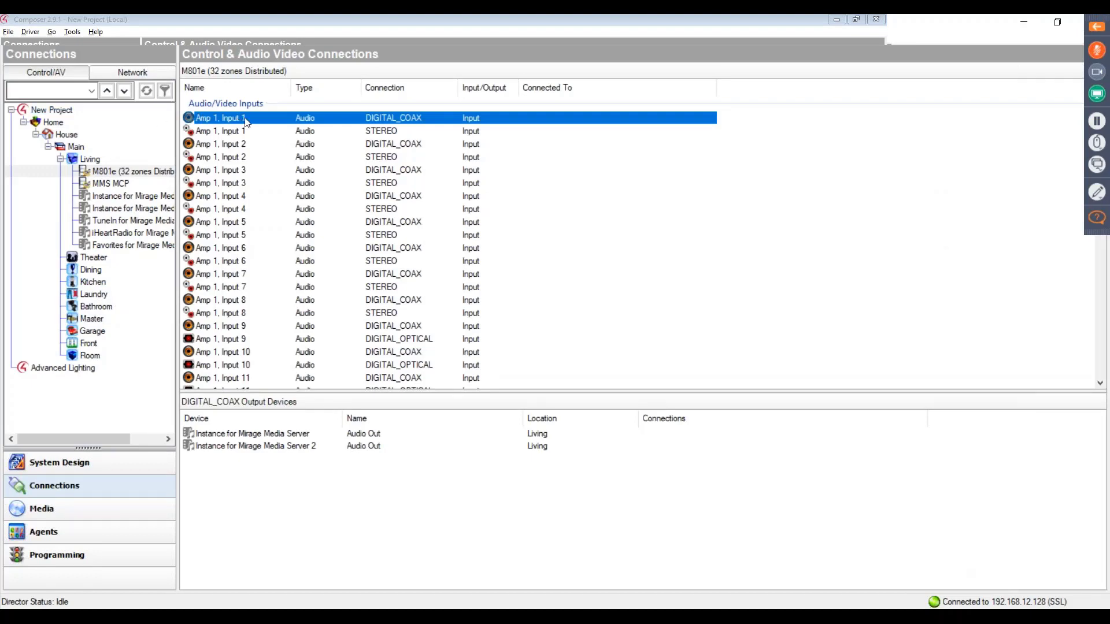
{"action": "left_click", "coordinate": [189, 123]}
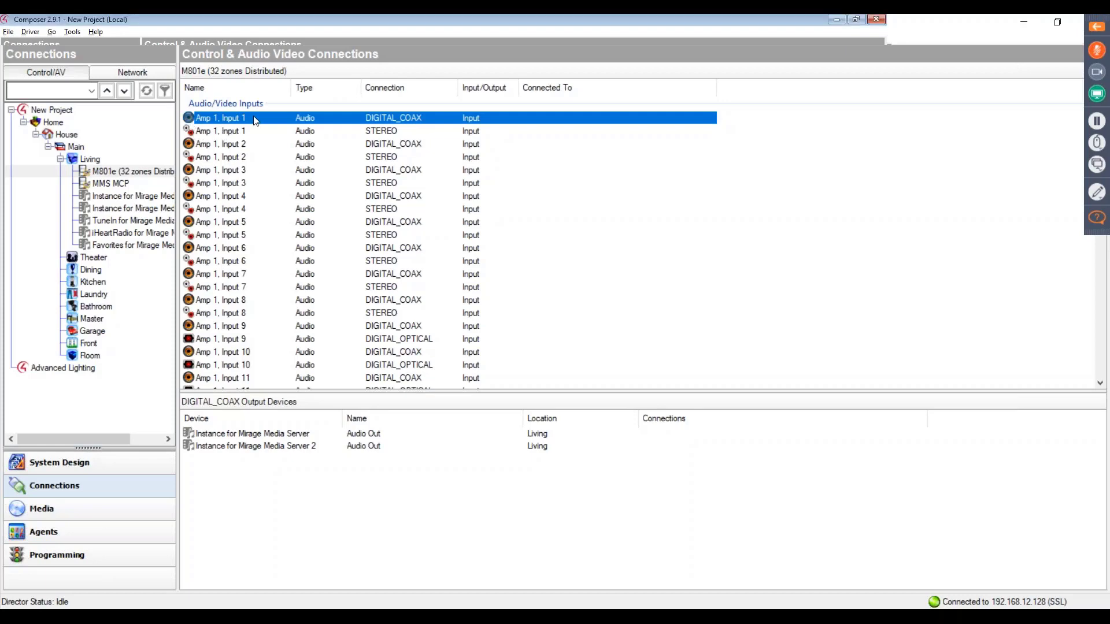
{"action": "left_click_drag", "start_coordinate": [289, 435], "coordinate": [289, 434]}
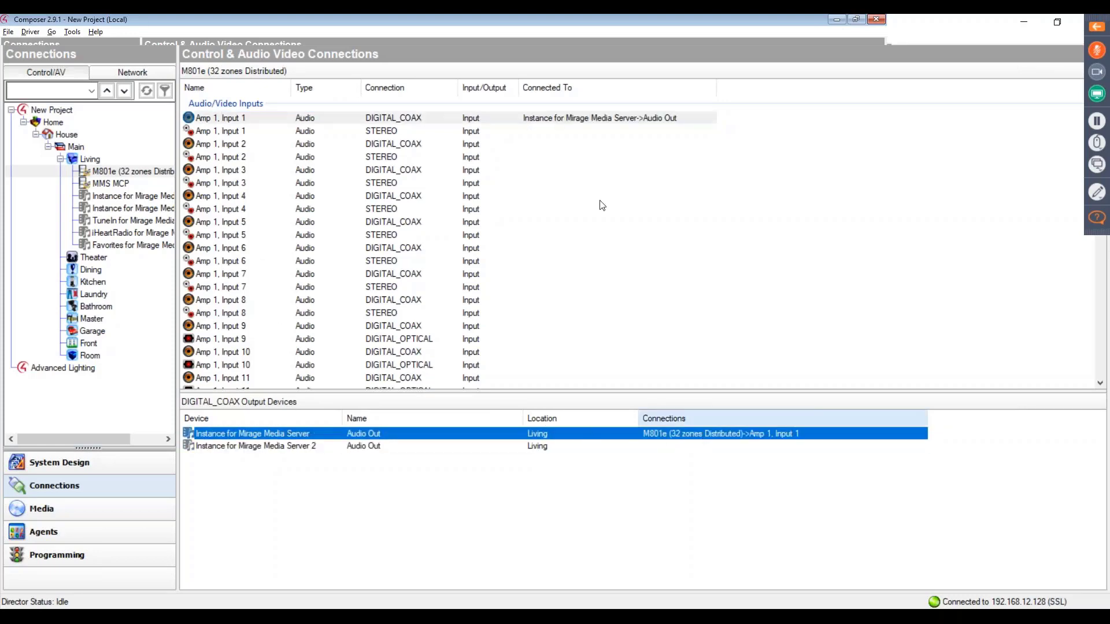
{"action": "left_click", "coordinate": [219, 159]}
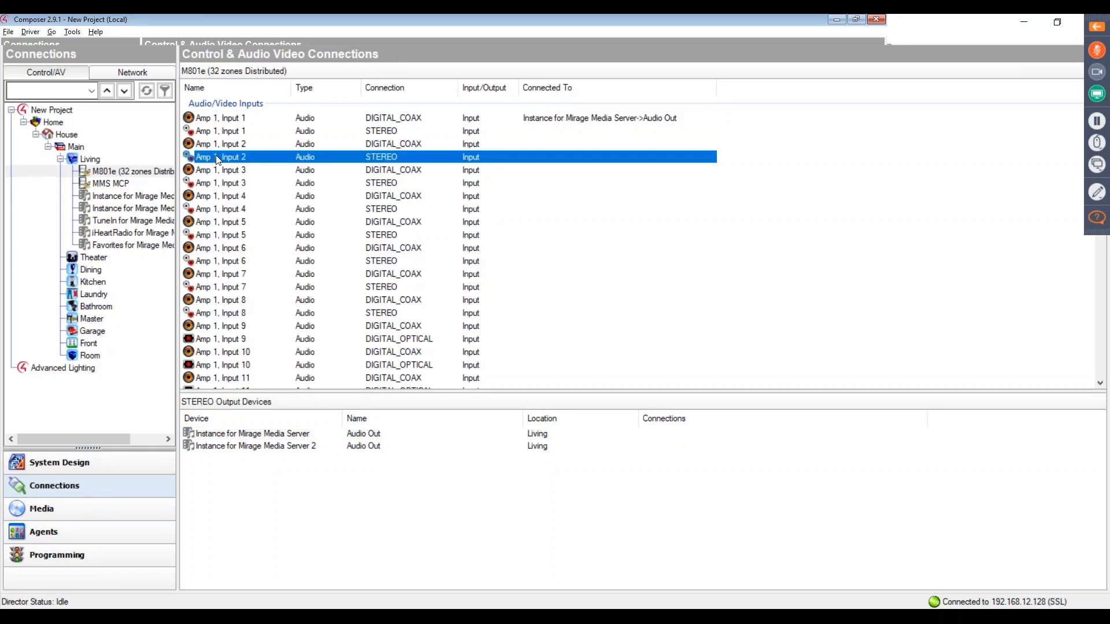
{"action": "left_click_drag", "start_coordinate": [188, 157], "coordinate": [241, 452]}
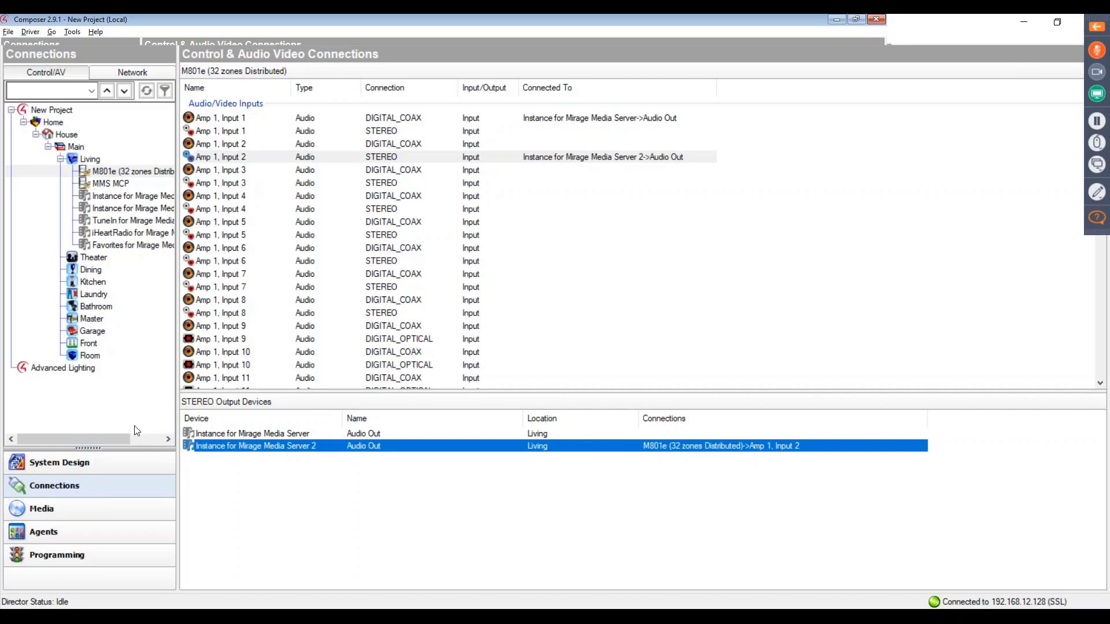
- Run the Update Rooms, Refresh Driver State and Configure MMS actions on the MMS MCP driver in the system design
{"action": "left_click", "coordinate": [70, 469]}
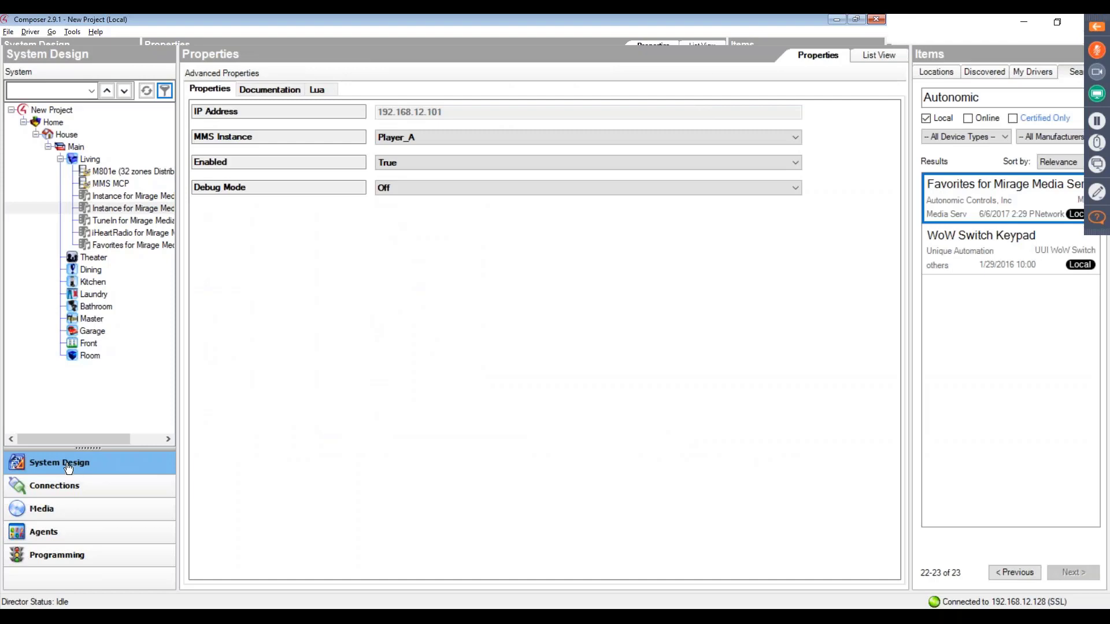
{"action": "left_click", "coordinate": [111, 184]}
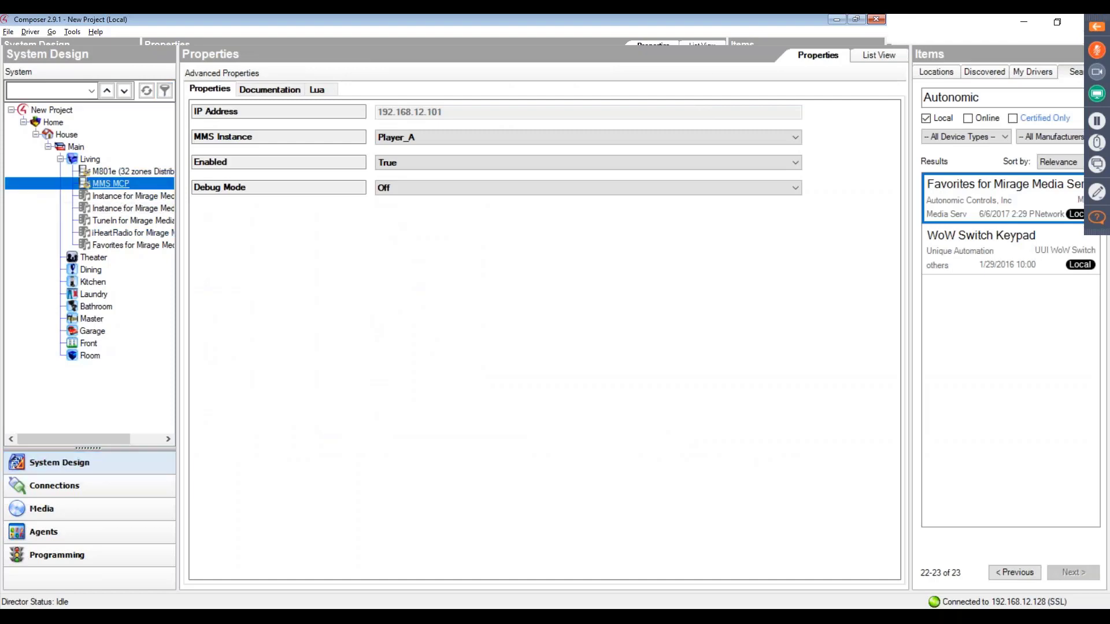
{"action": "left_click", "coordinate": [322, 90]}
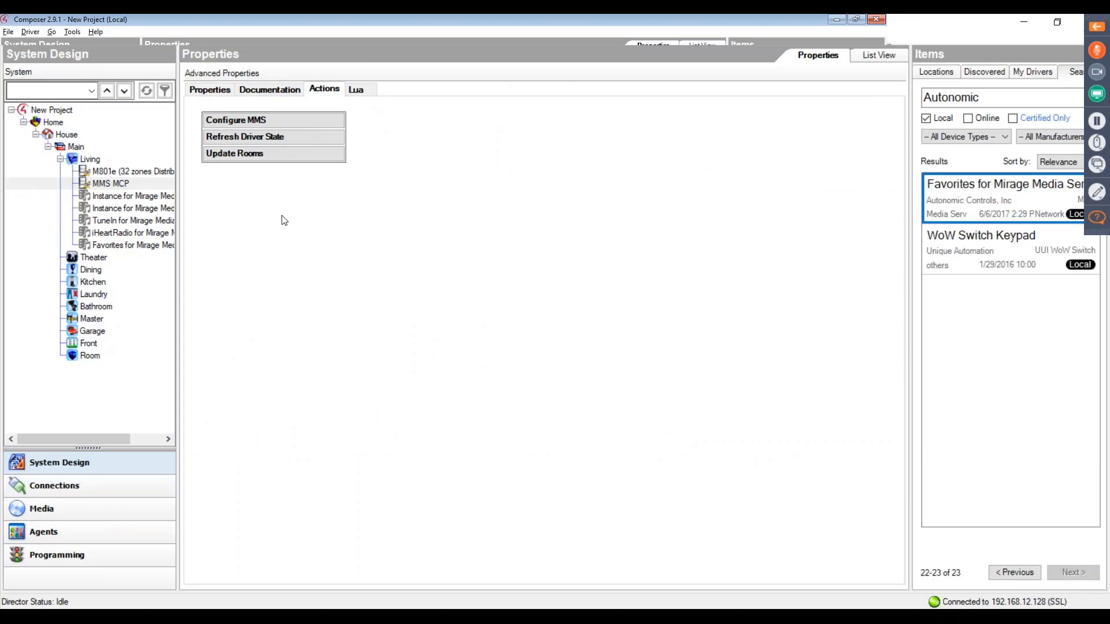
{"action": "left_click", "coordinate": [246, 156]}
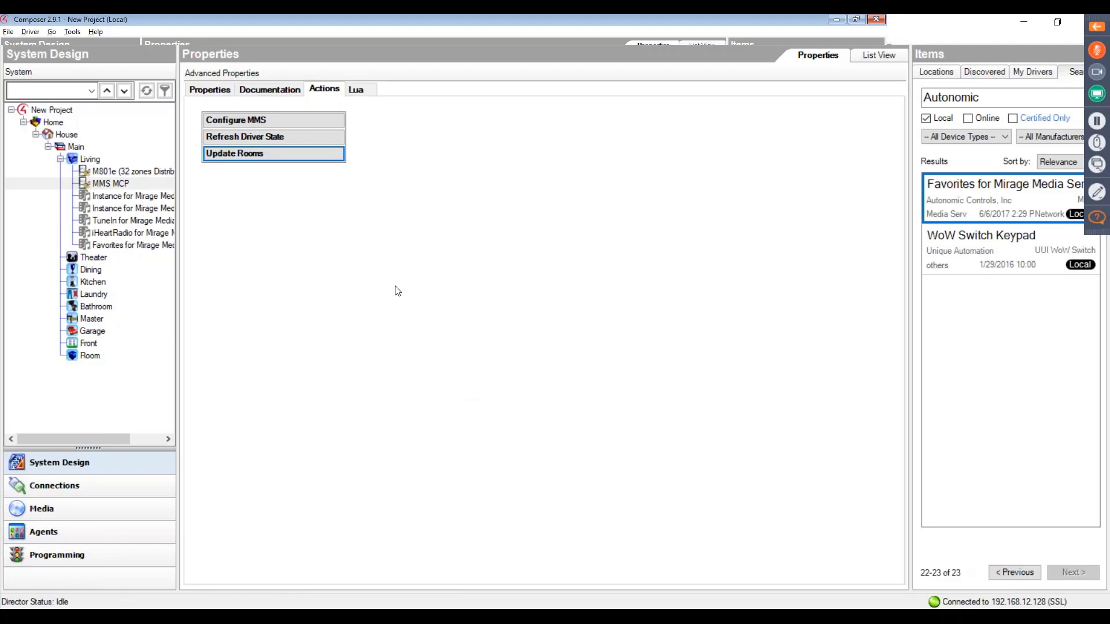
{"action": "left_click", "coordinate": [244, 139]}
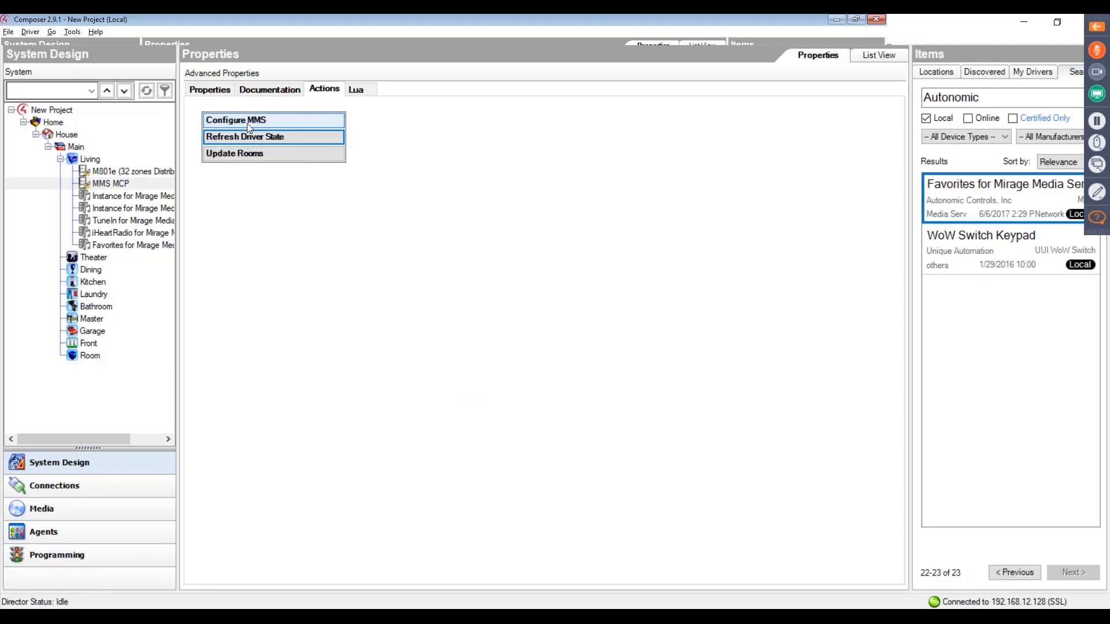
{"action": "left_click", "coordinate": [249, 123]}
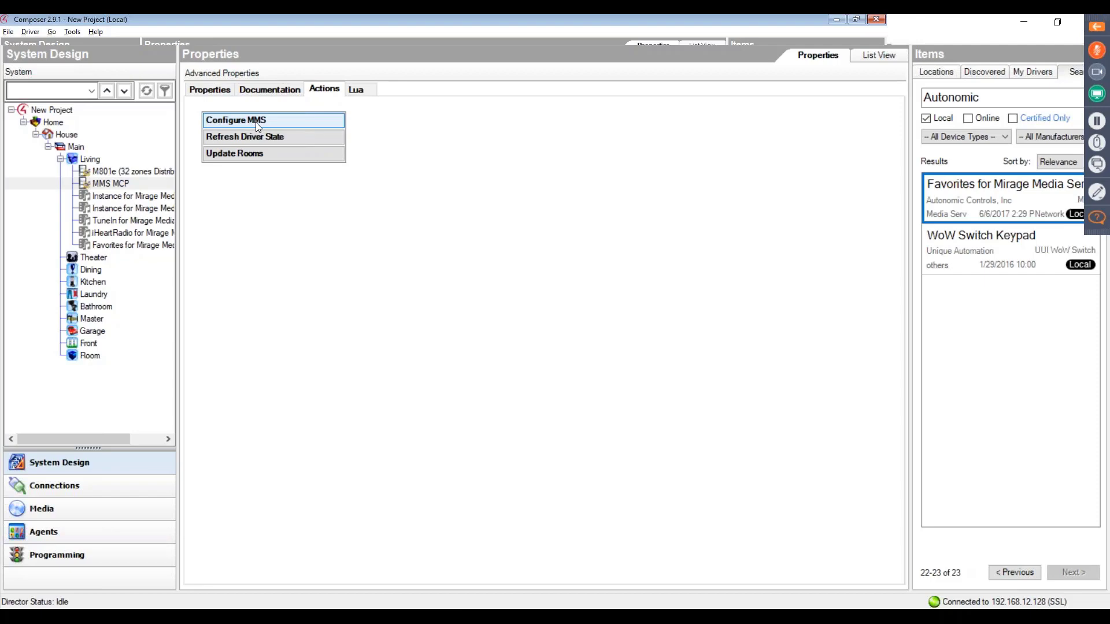
{"action": "left_click", "coordinate": [255, 122]}
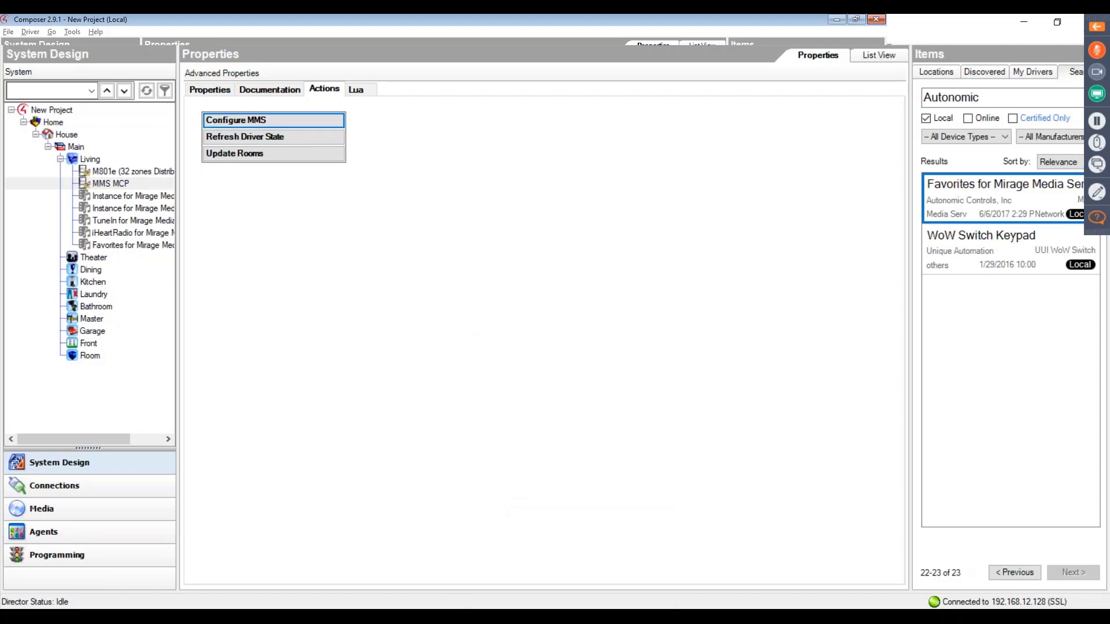
- Switch to Control4 for PC-Mac and open the TuneIn for Mirage Media Server service among the Living room's Listen sources
{"action": "left_click", "coordinate": [515, 616]}
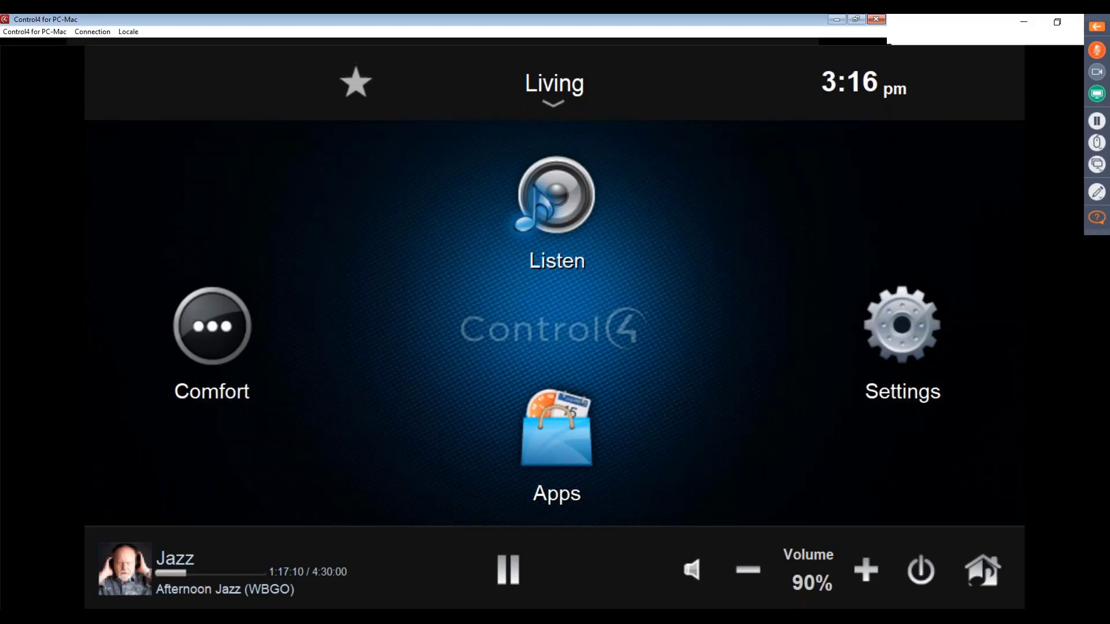
{"action": "left_click", "coordinate": [544, 182]}
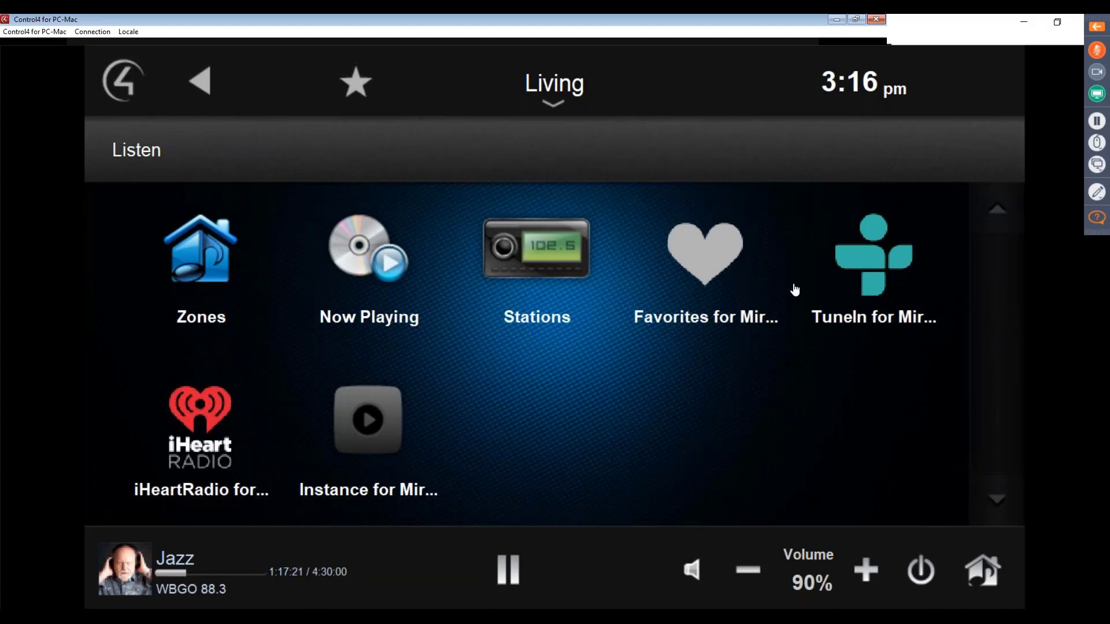
{"action": "left_click", "coordinate": [860, 278]}
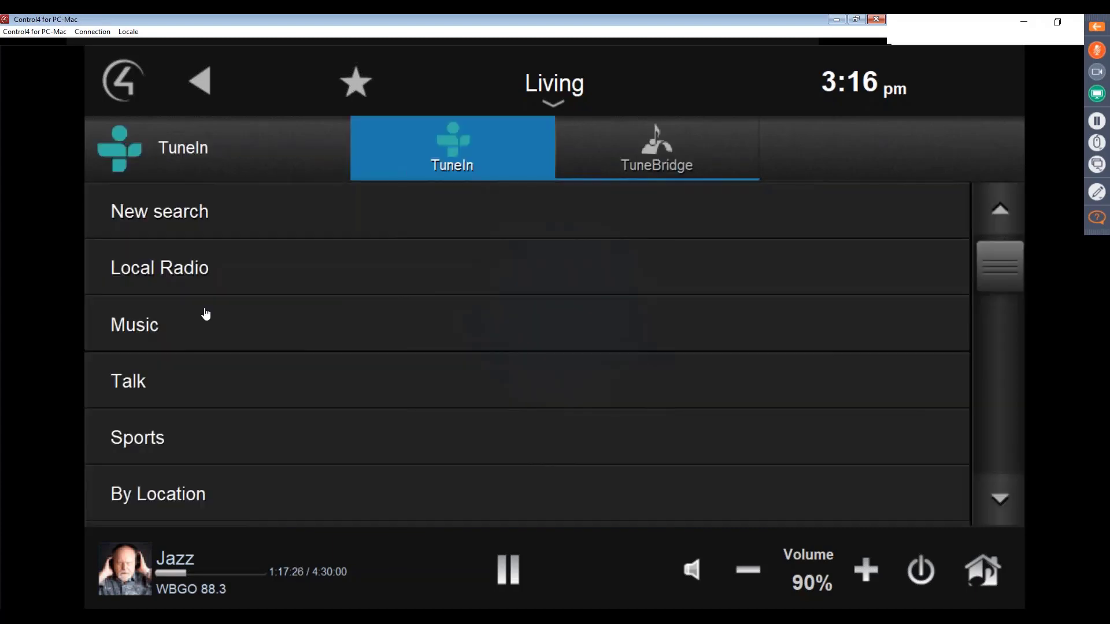
- Browse TuneIn's Local Radio to the FM stations and play 88.3 - WBGO (Jazz) in the Living room
{"action": "left_click", "coordinate": [203, 267]}
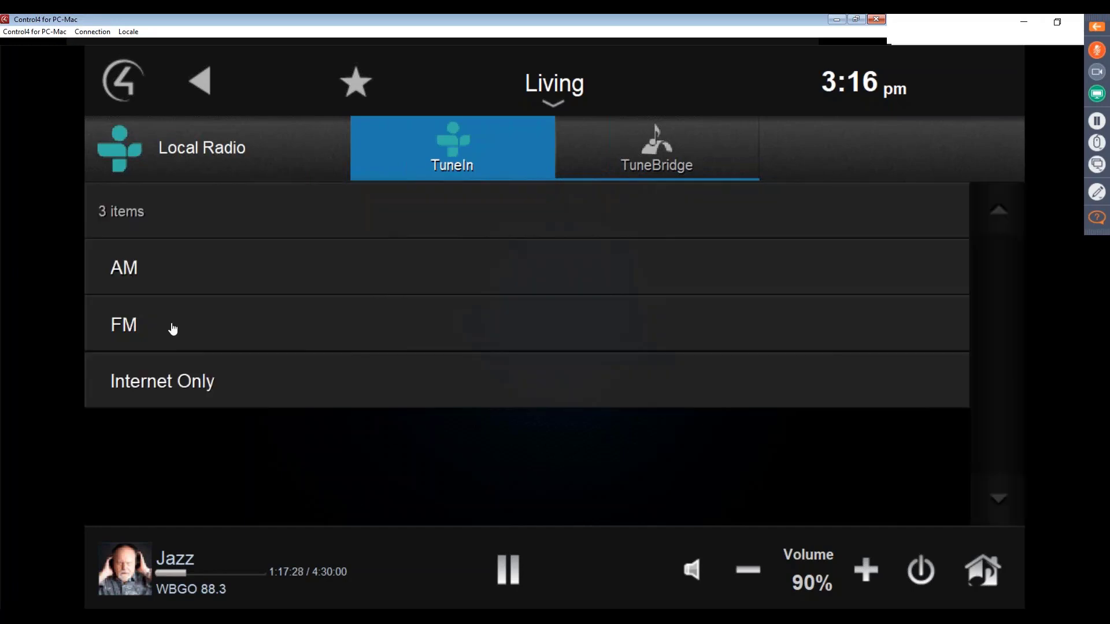
{"action": "left_click", "coordinate": [172, 327]}
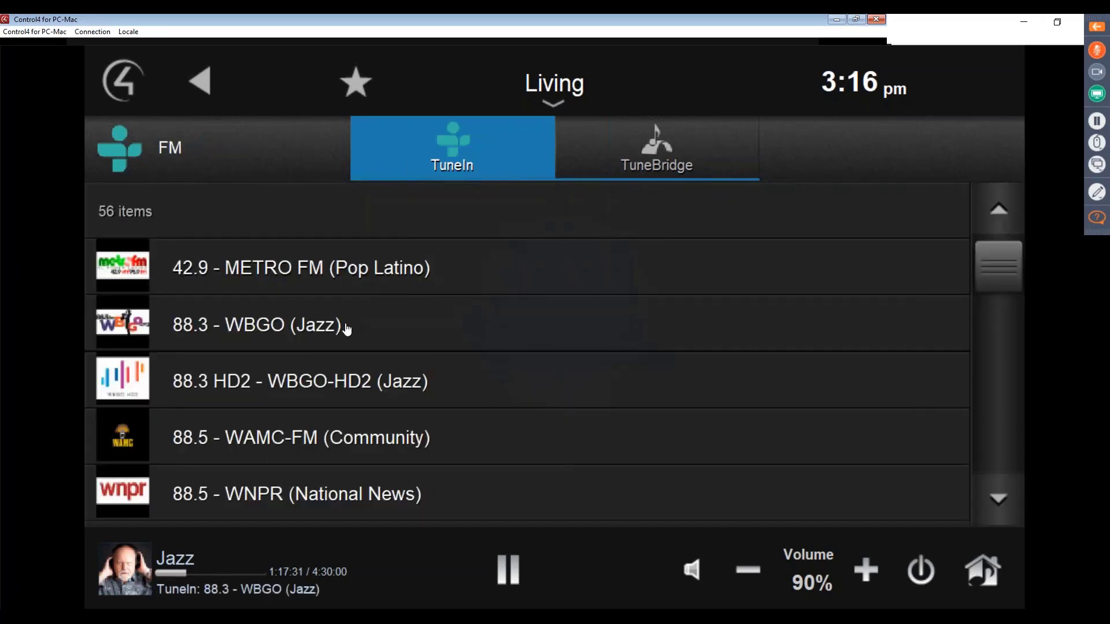
{"action": "left_click", "coordinate": [347, 327]}
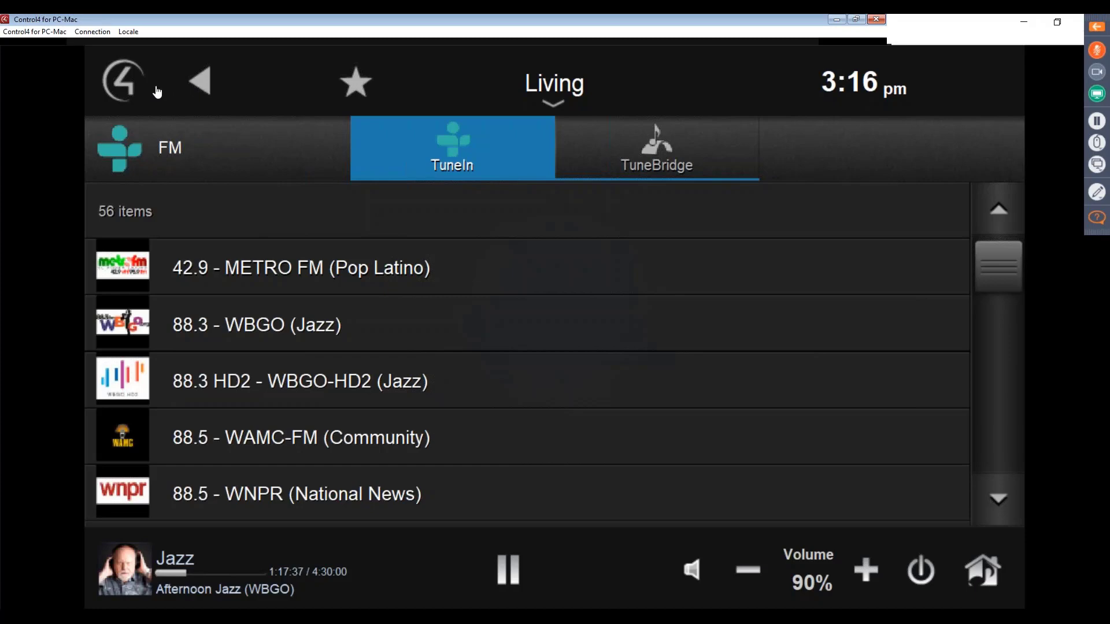
- Open the iHeartRadio service from the Living room's Listen sources and check its iHeartRadio and Accounts pages
{"action": "left_click", "coordinate": [122, 81]}
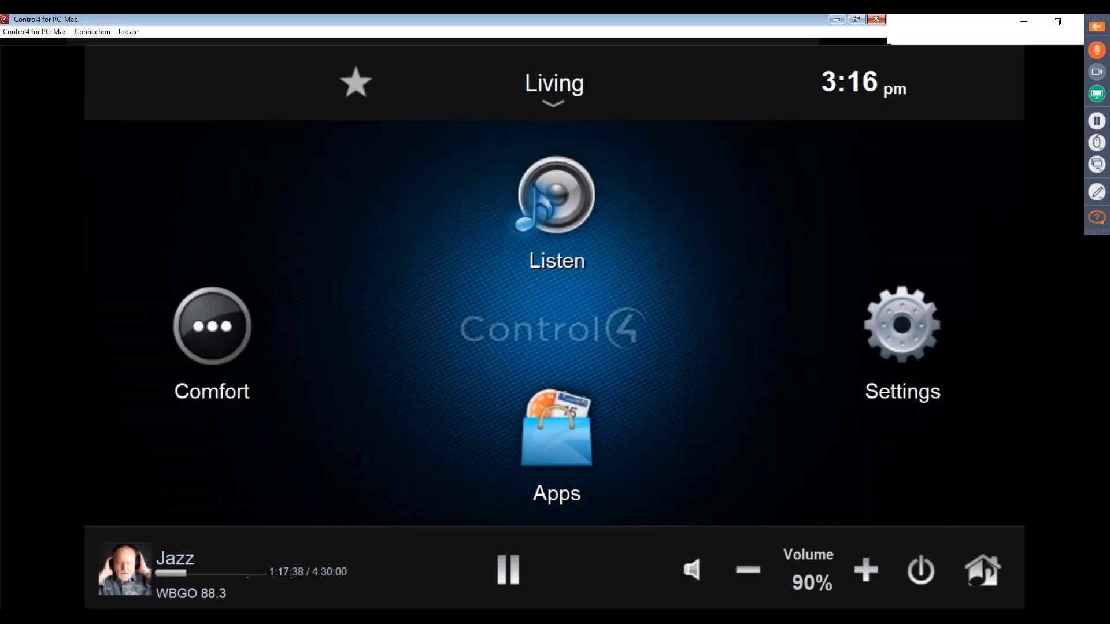
{"action": "left_click", "coordinate": [560, 206]}
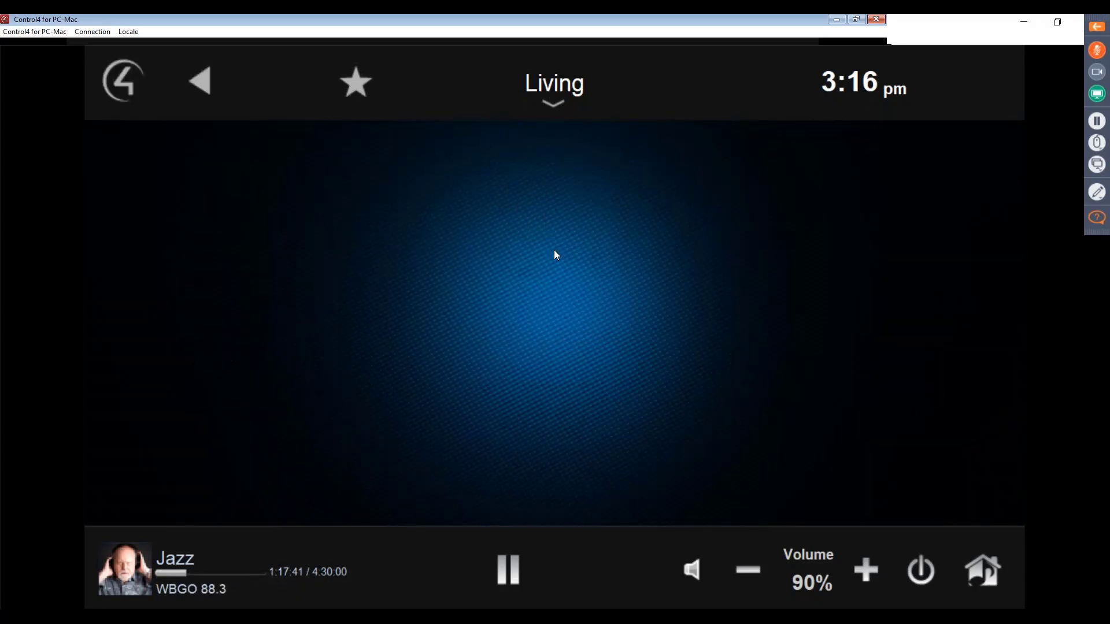
{"action": "left_click", "coordinate": [191, 438]}
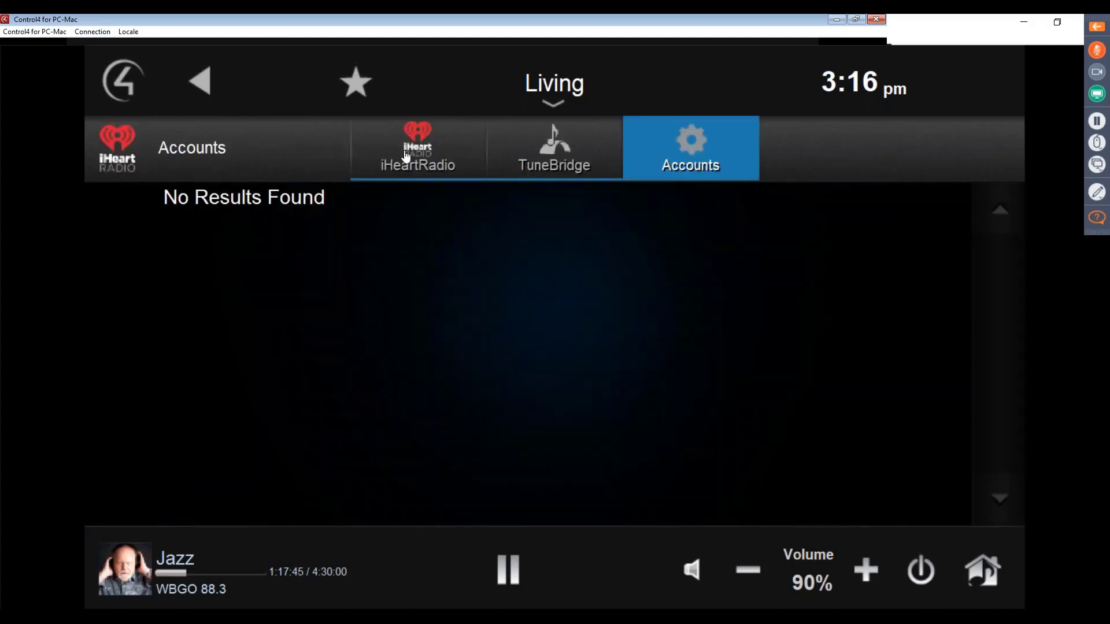
{"action": "left_click", "coordinate": [442, 164]}
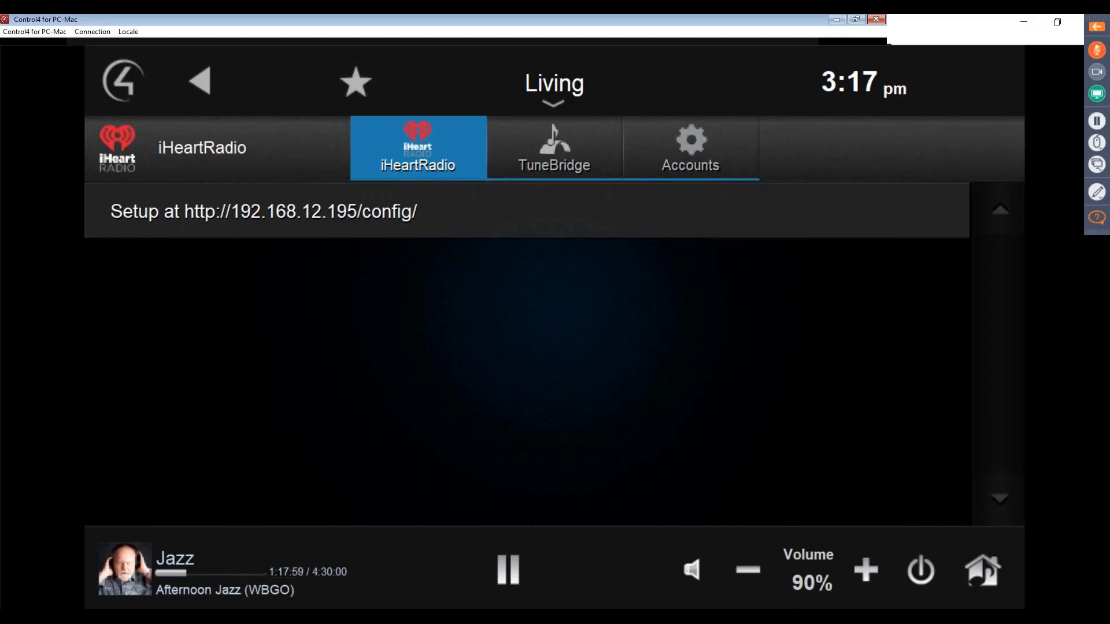
{"action": "left_click", "coordinate": [700, 166]}
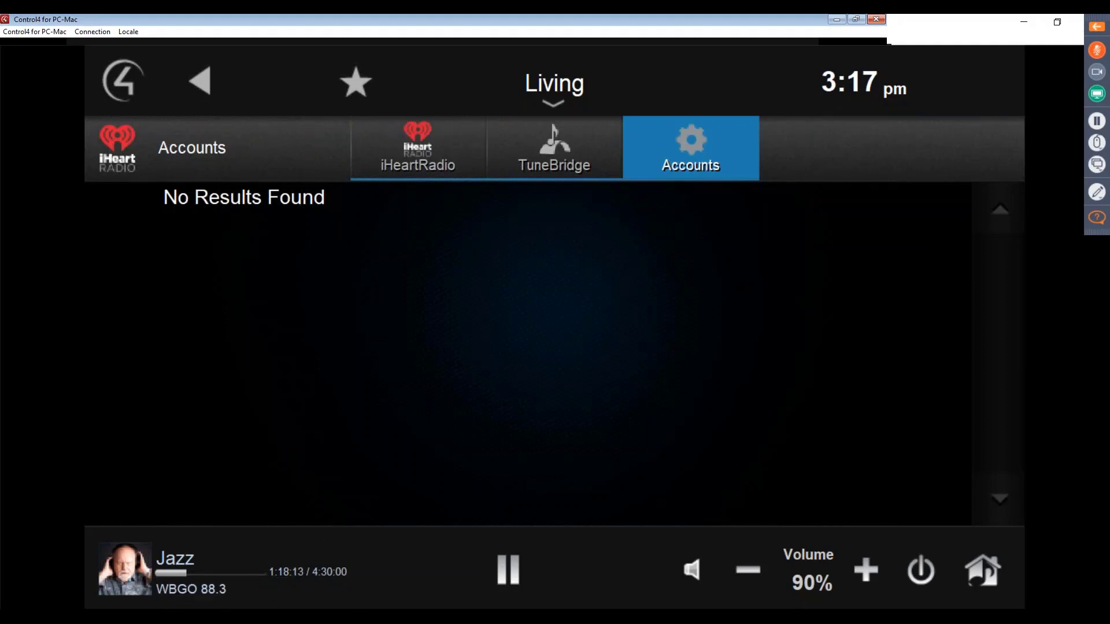
- Switch to the running PowerPoint slide show and advance from the Configuration slide to the FAQs slide
{"action": "mouse_move", "coordinate": [698, 617]}
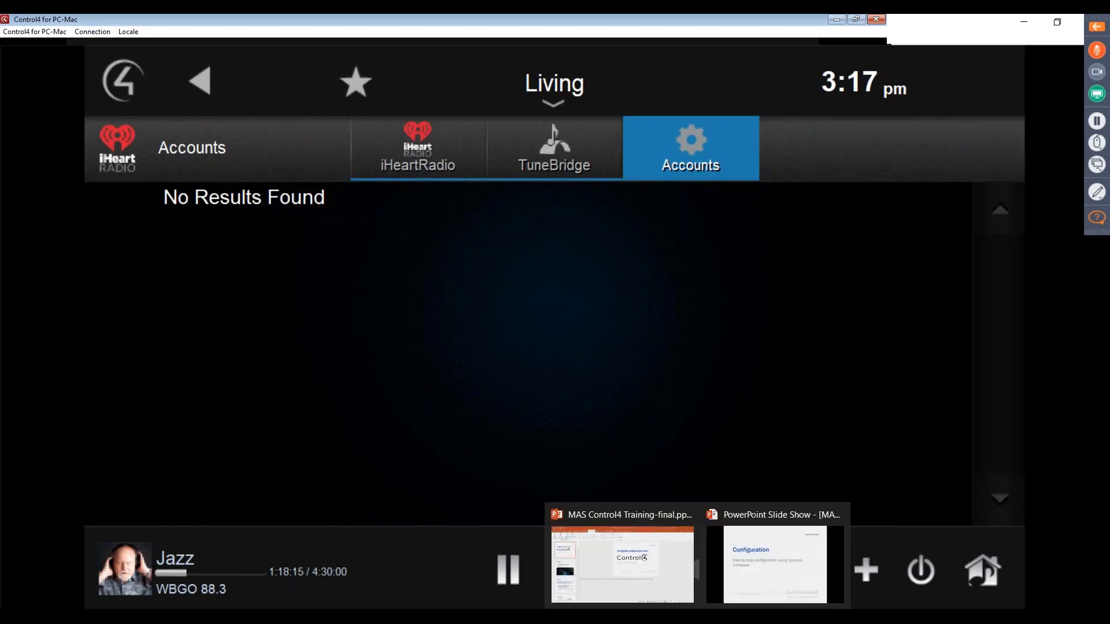
{"action": "left_click", "coordinate": [775, 560]}
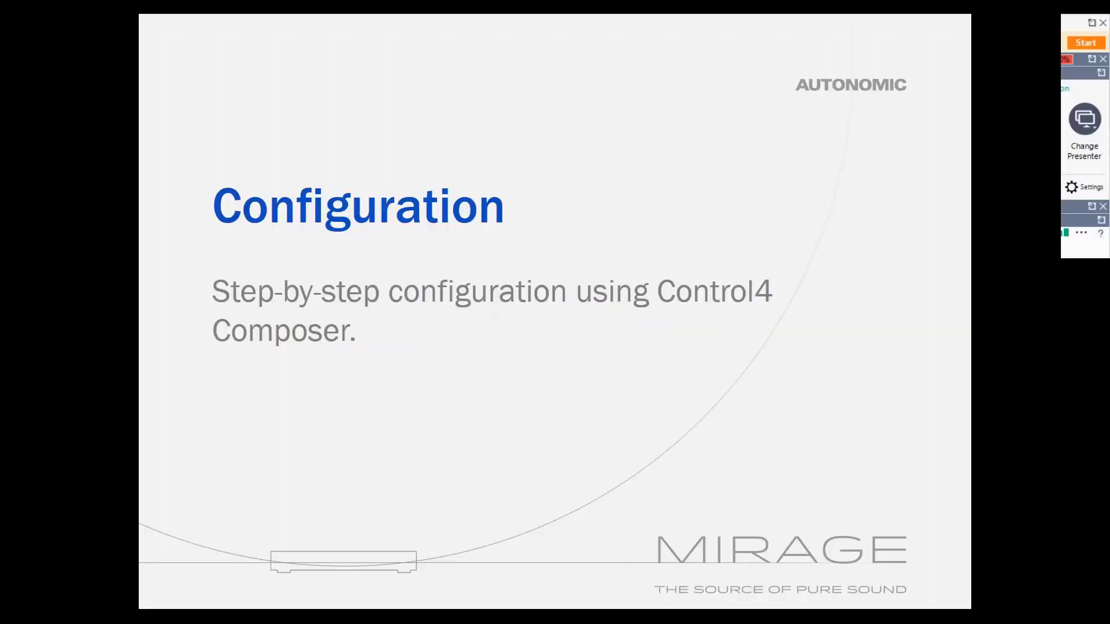
{"action": "key", "text": "Right"}
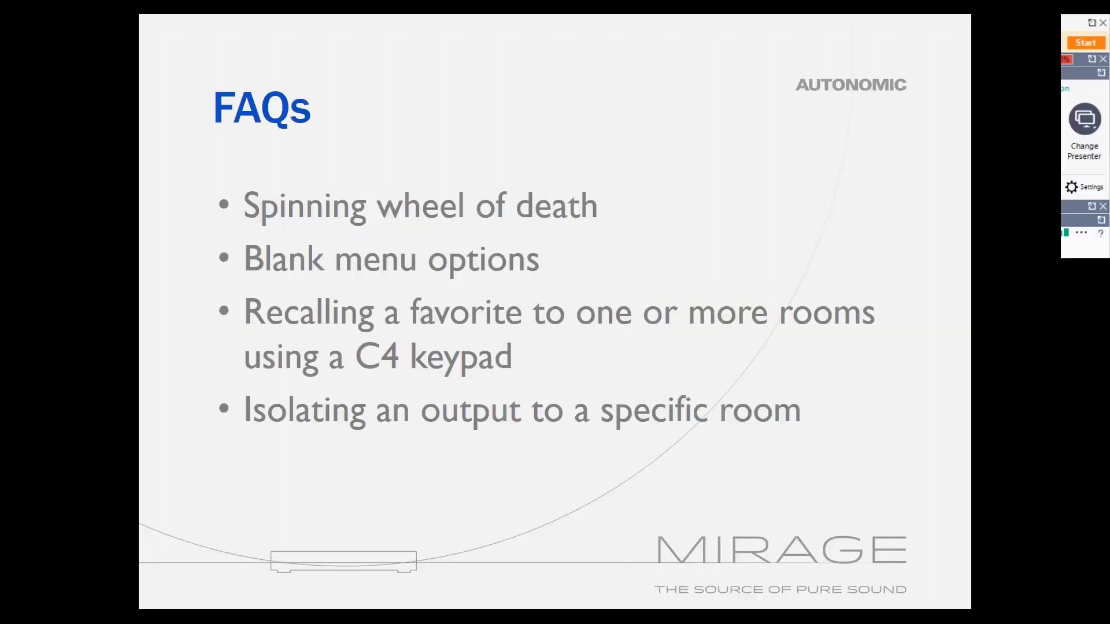
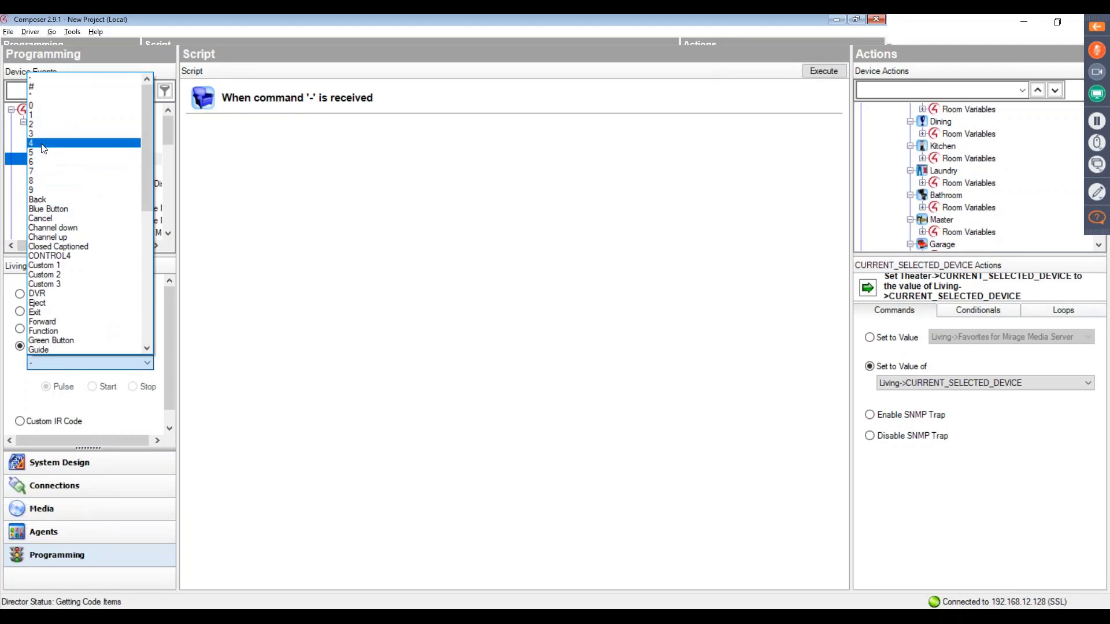
- Program the Living room's command '4' event to select the Broadcast Audio channel "Beethoven - Beethoven" in Living
{"action": "left_click", "coordinate": [42, 143]}
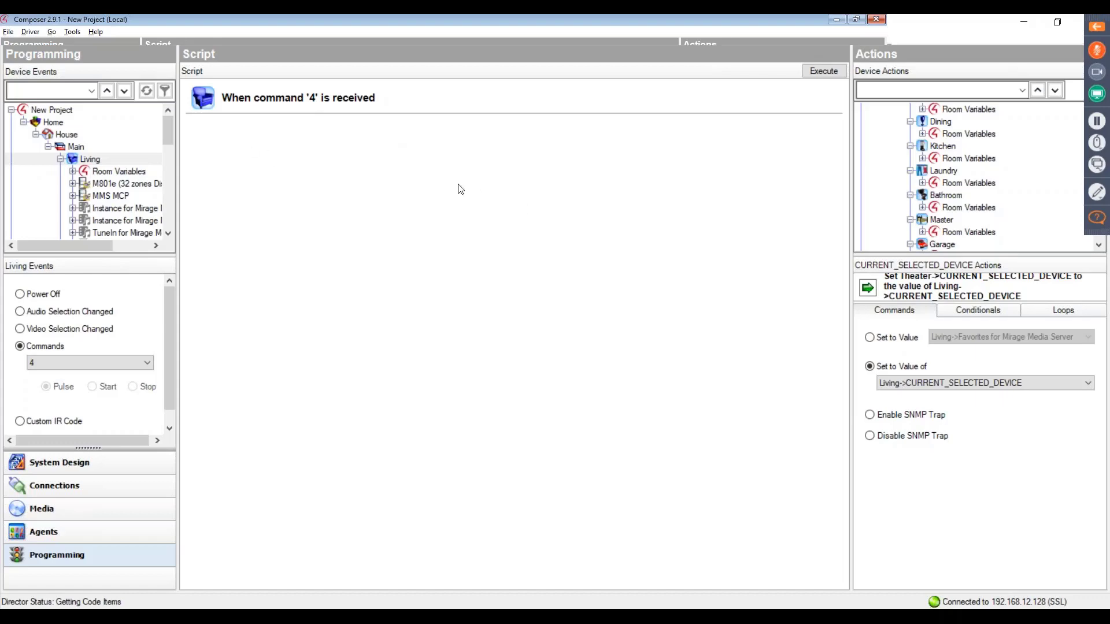
{"action": "scroll", "coordinate": [986, 173], "scroll_direction": "up", "scroll_amount": 3}
{"action": "scroll", "coordinate": [982, 181], "scroll_direction": "up", "scroll_amount": 2}
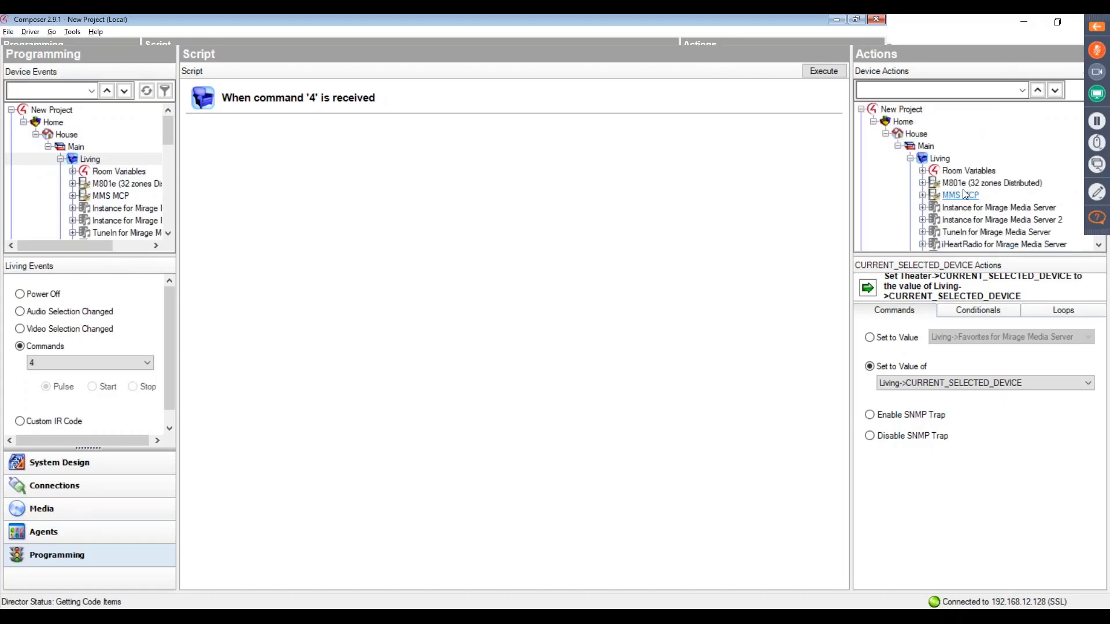
{"action": "left_click", "coordinate": [942, 160]}
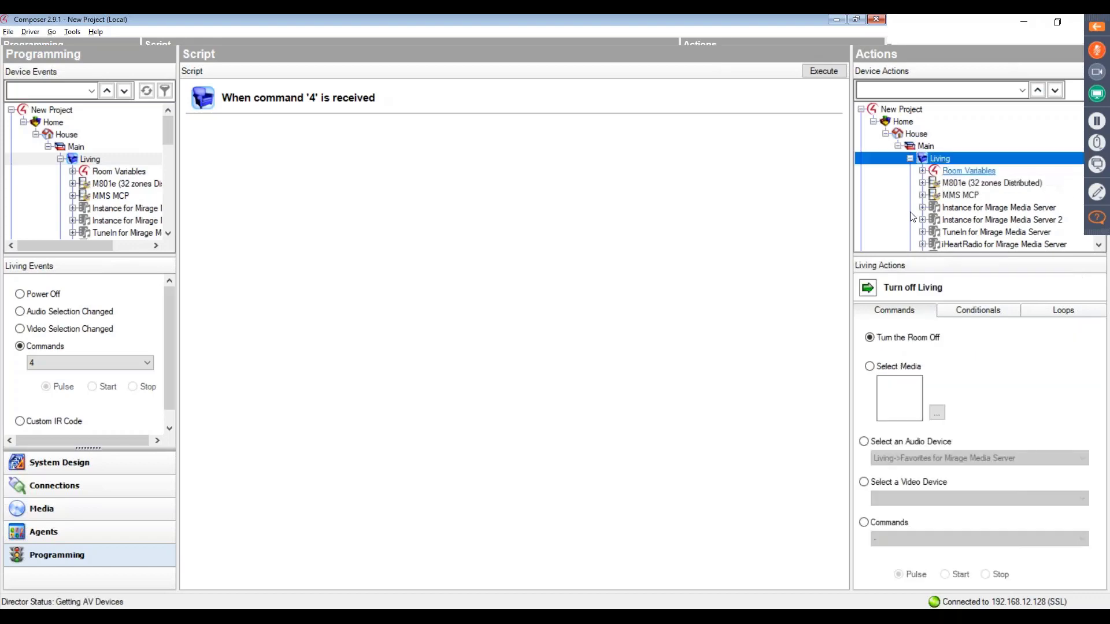
{"action": "left_click", "coordinate": [870, 367]}
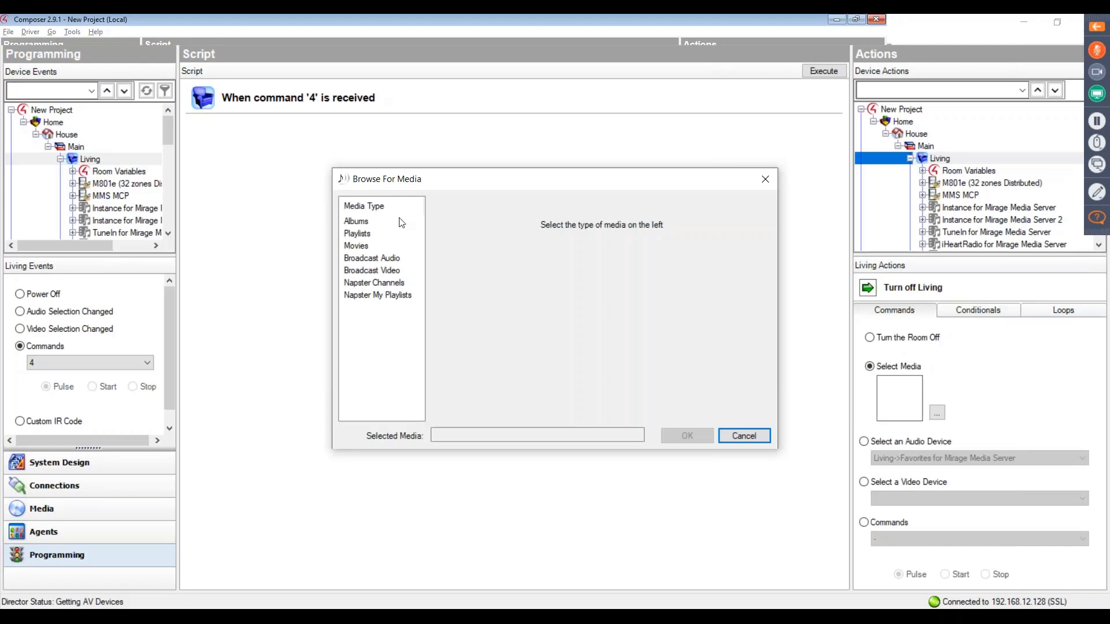
{"action": "left_click", "coordinate": [395, 261]}
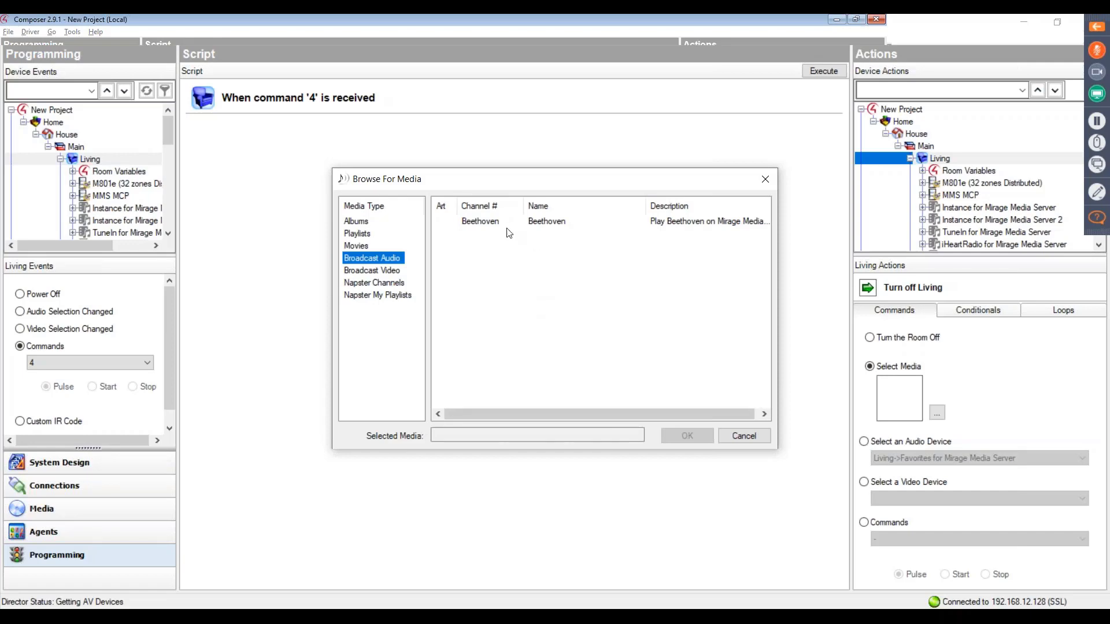
{"action": "left_click", "coordinate": [480, 222]}
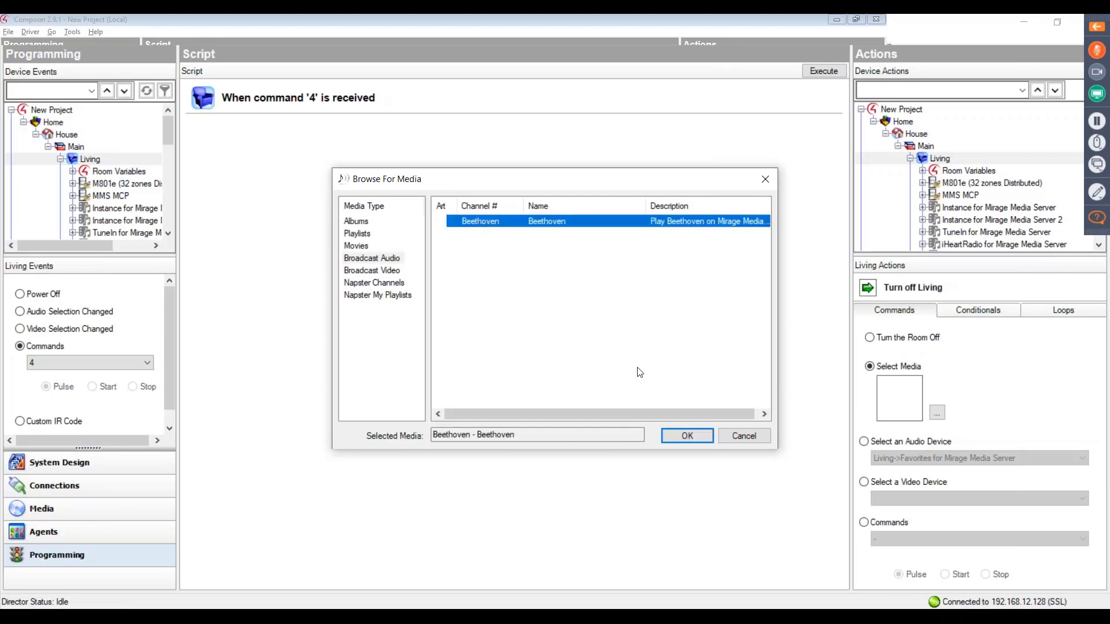
{"action": "left_click", "coordinate": [686, 437]}
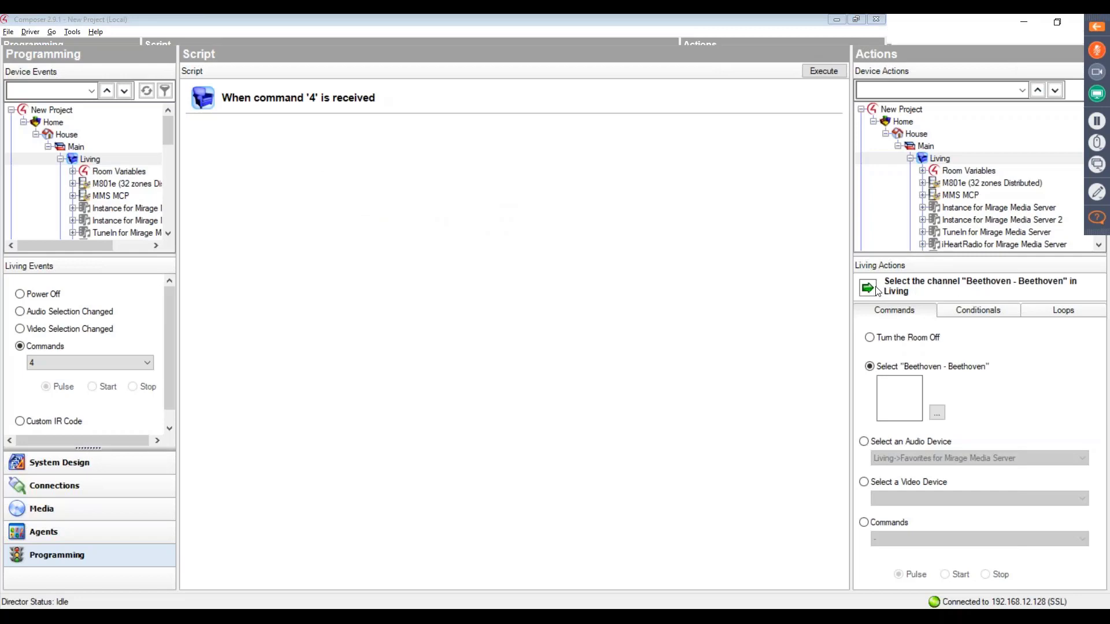
{"action": "left_click_drag", "start_coordinate": [877, 291], "coordinate": [367, 177]}
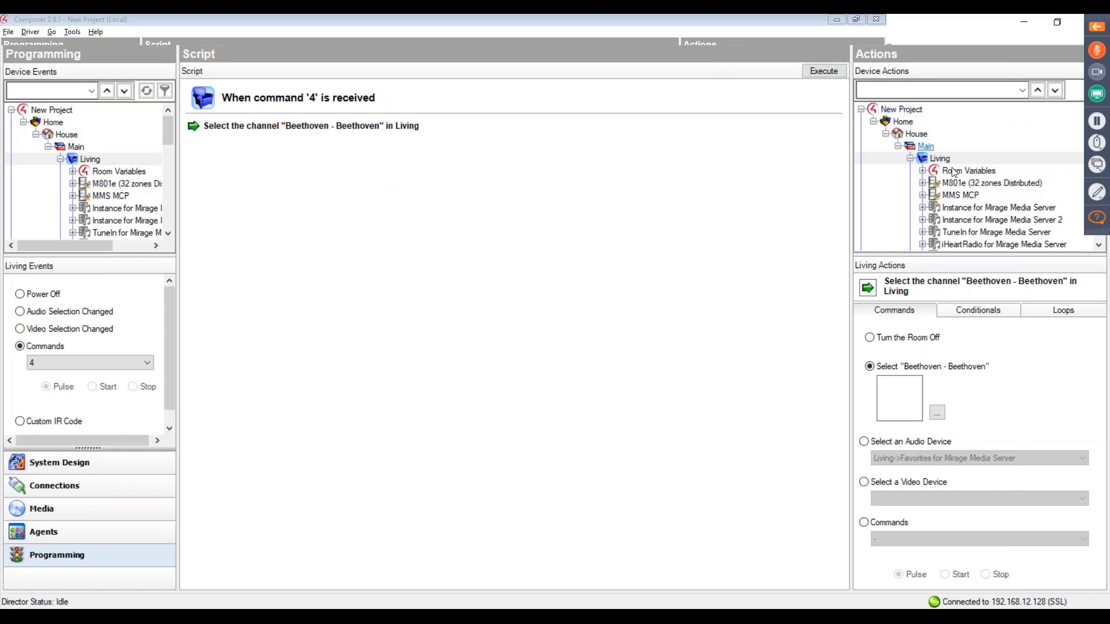
- Add a script action setting the Theater's CURRENT_SELECTED_DEVICE to the value of Living->CURRENT_SELECTED_DEVICE
{"action": "scroll", "coordinate": [959, 173], "scroll_direction": "down", "scroll_amount": 2}
{"action": "scroll", "coordinate": [960, 175], "scroll_direction": "down", "scroll_amount": 1}
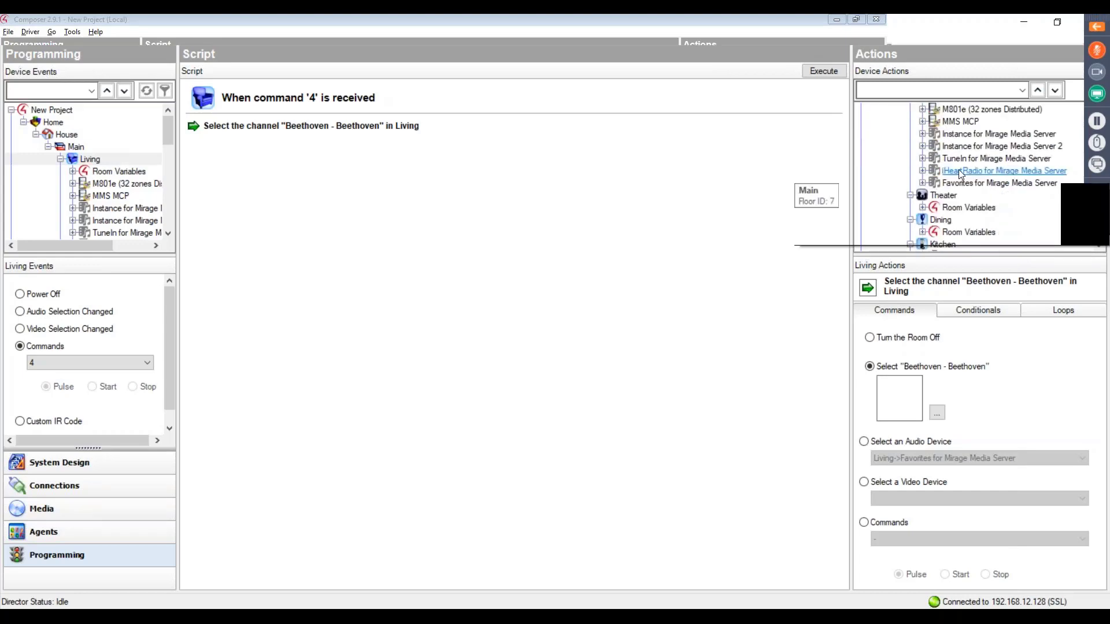
{"action": "left_click", "coordinate": [943, 196]}
{"action": "left_click", "coordinate": [922, 208]}
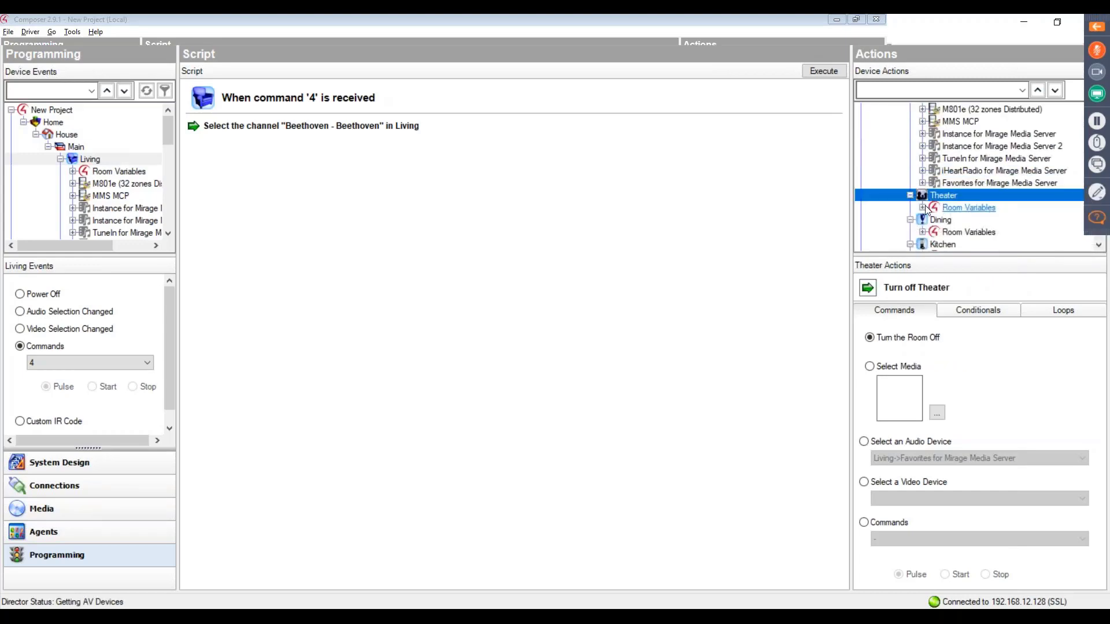
{"action": "scroll", "coordinate": [969, 124], "scroll_direction": "up", "scroll_amount": 1}
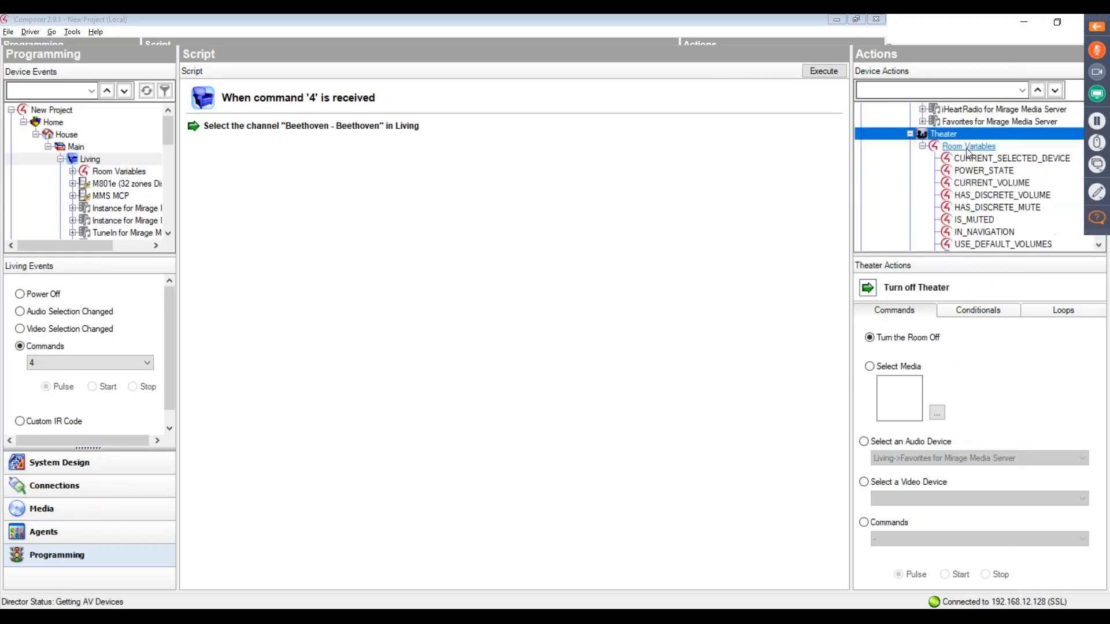
{"action": "left_click", "coordinate": [975, 160]}
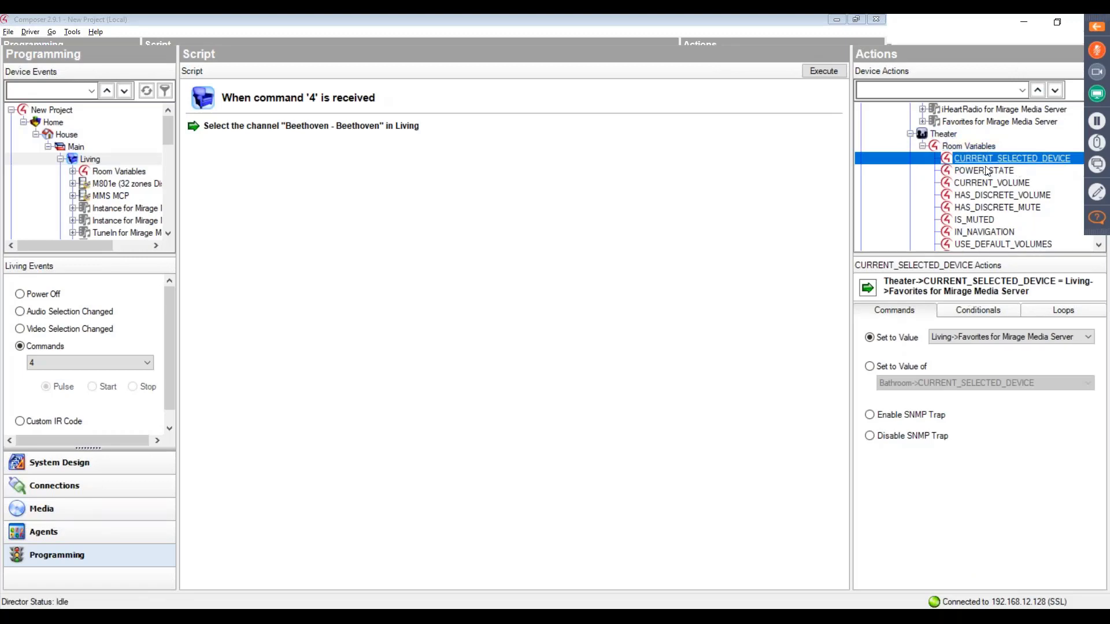
{"action": "left_click", "coordinate": [870, 366]}
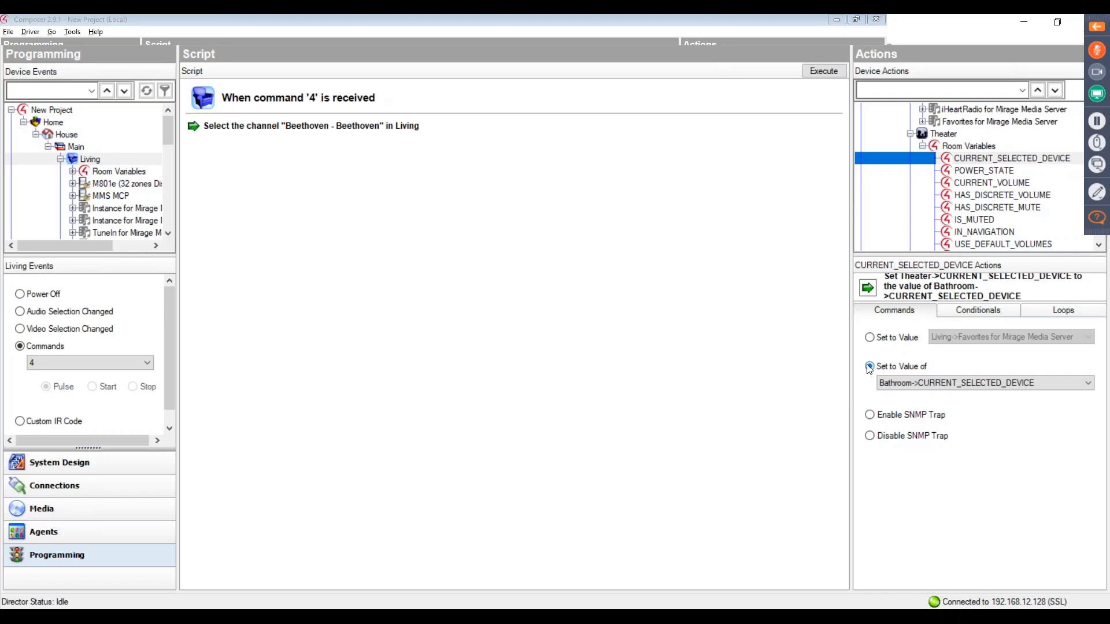
{"action": "left_click", "coordinate": [919, 383]}
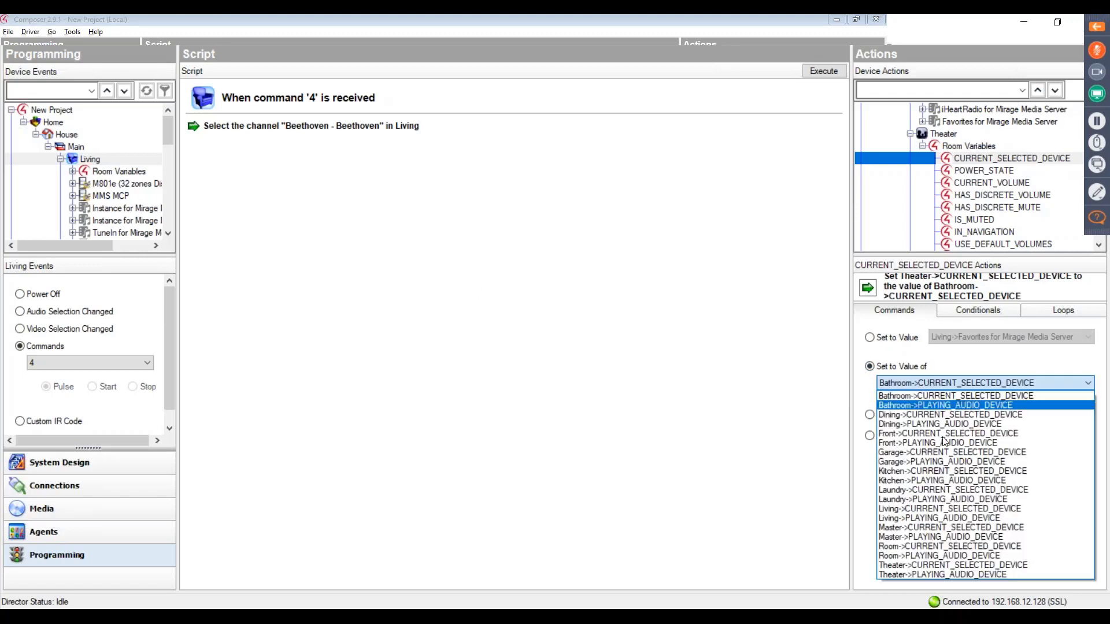
{"action": "left_click", "coordinate": [938, 509]}
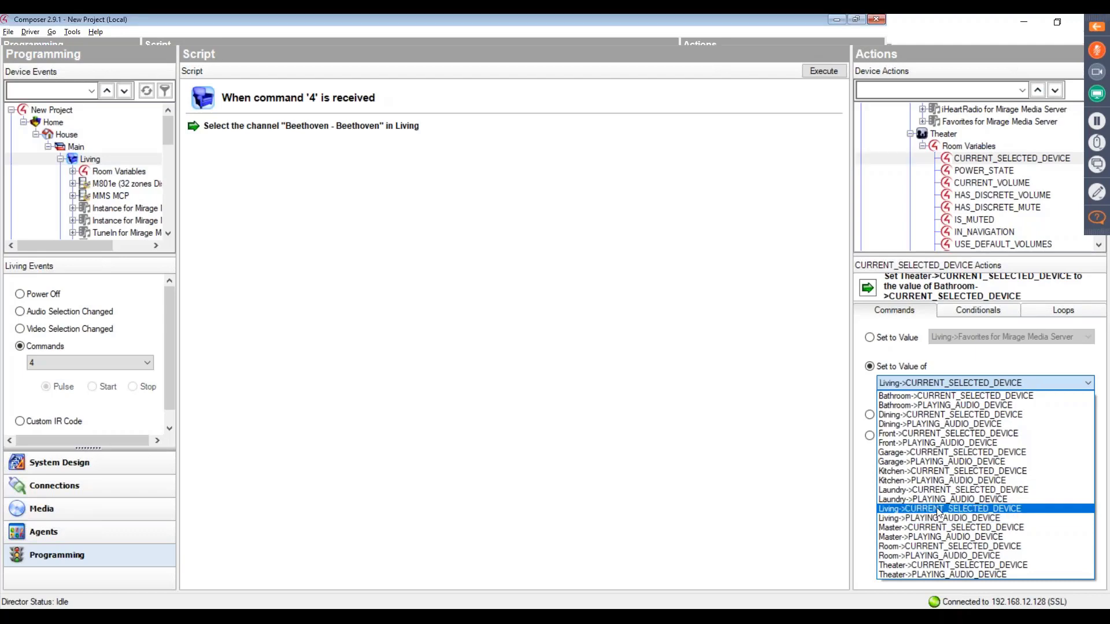
{"action": "left_click", "coordinate": [938, 510]}
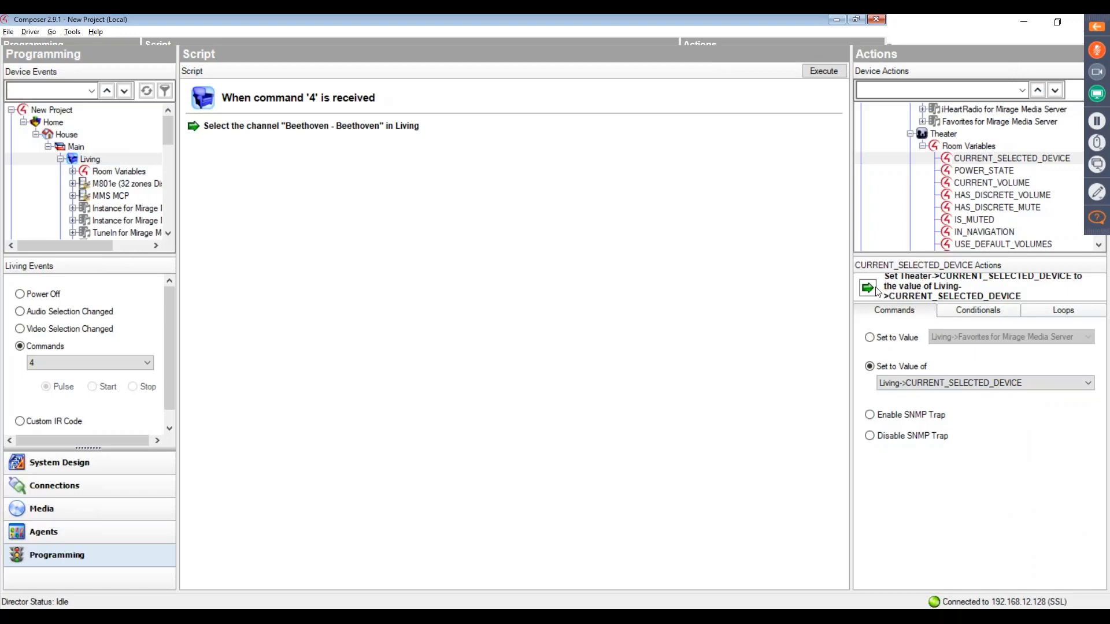
{"action": "left_click_drag", "start_coordinate": [874, 293], "coordinate": [469, 251]}
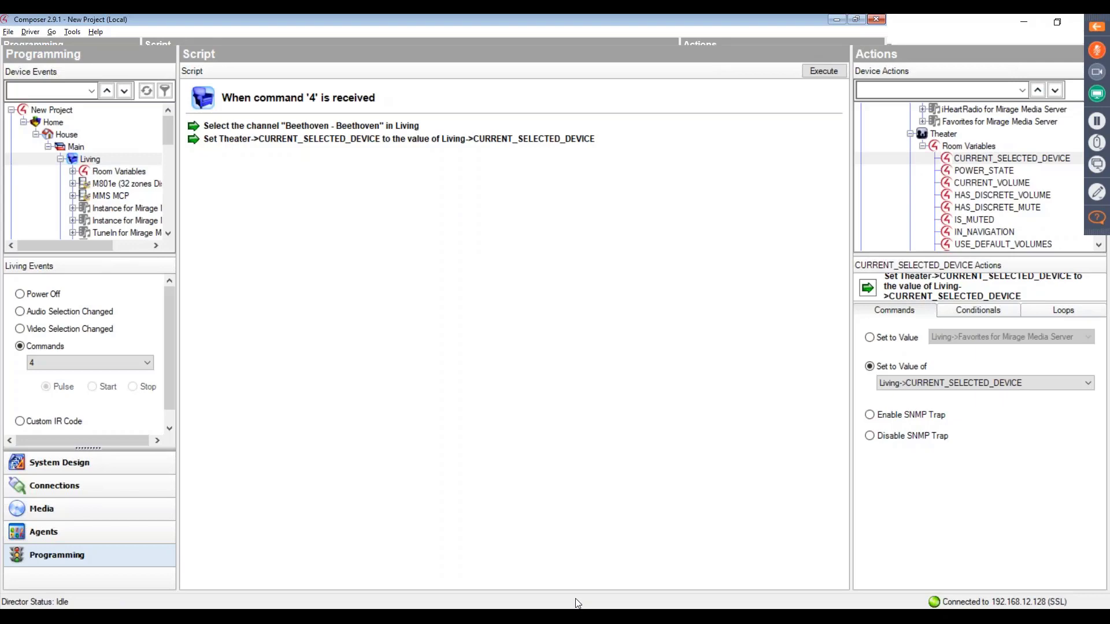
- Switch to the running PowerPoint slide show and advance from the FAQs slide to the Thank you slide
{"action": "mouse_move", "coordinate": [590, 616]}
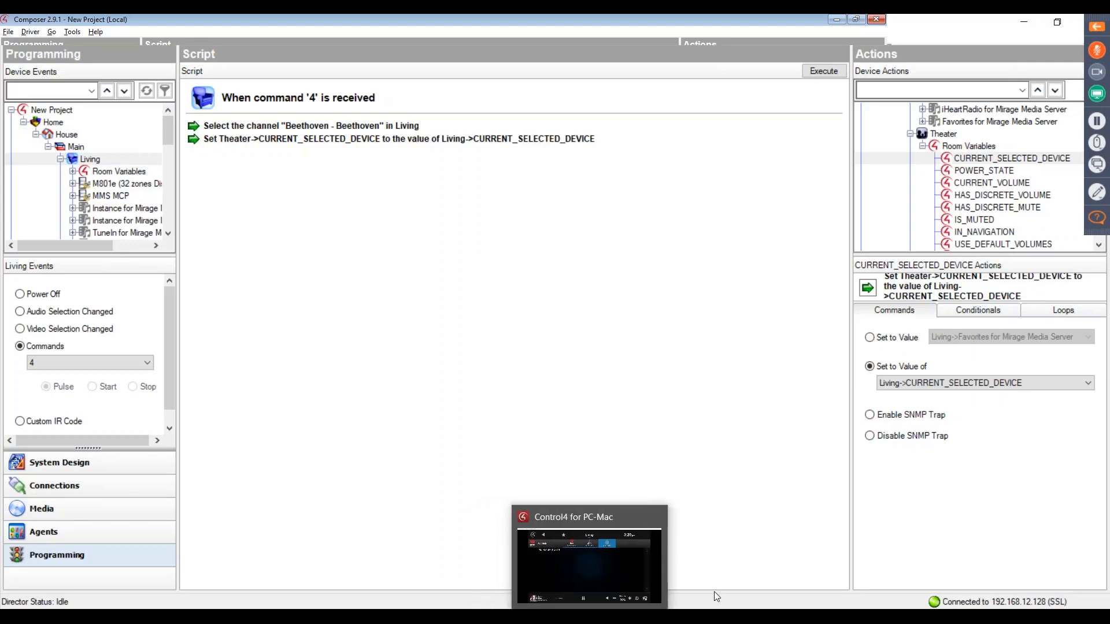
{"action": "mouse_move", "coordinate": [684, 616]}
{"action": "left_click", "coordinate": [752, 575]}
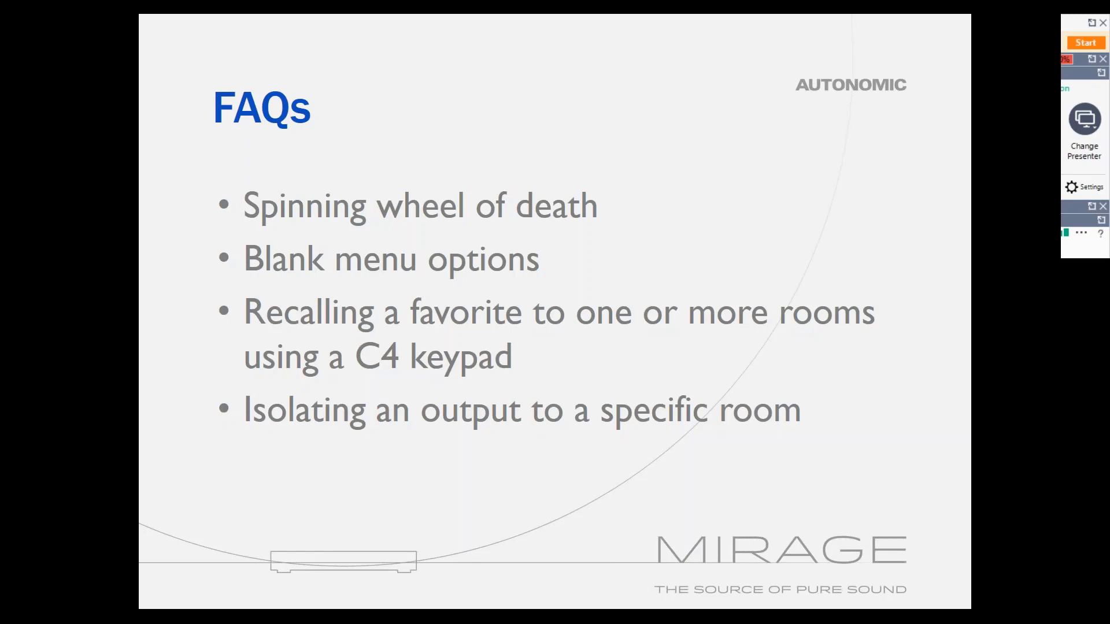
{"action": "left_click", "coordinate": [649, 440]}
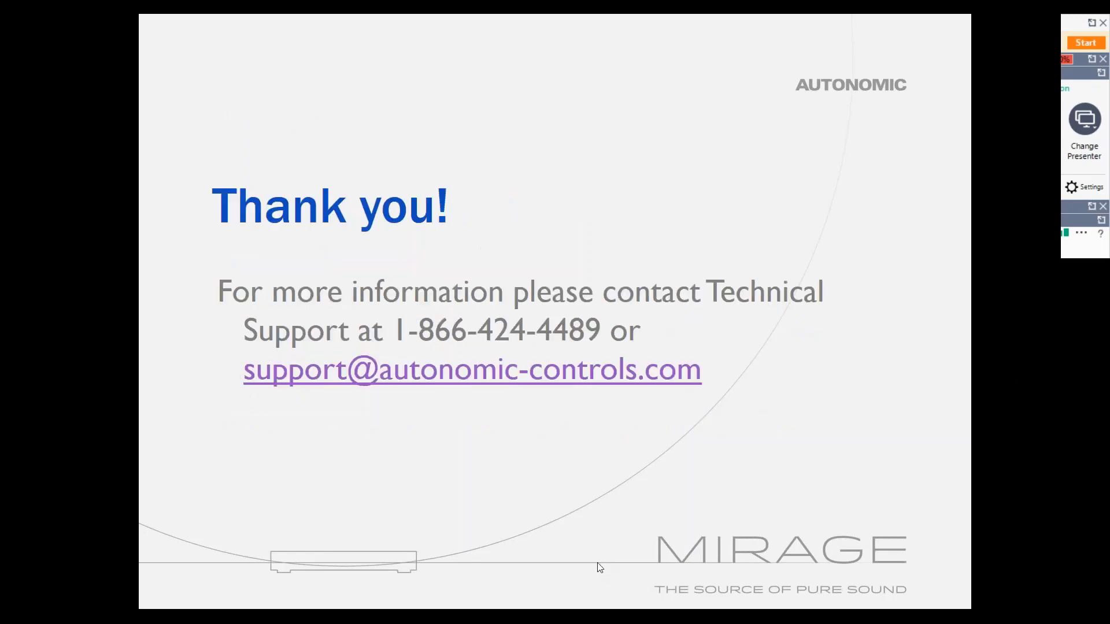
- Return to Composer's System Design and hide Instance for Mirage Media Server 2 from the Living room's Listen navigator menu
{"action": "key", "text": "alt+Tab"}
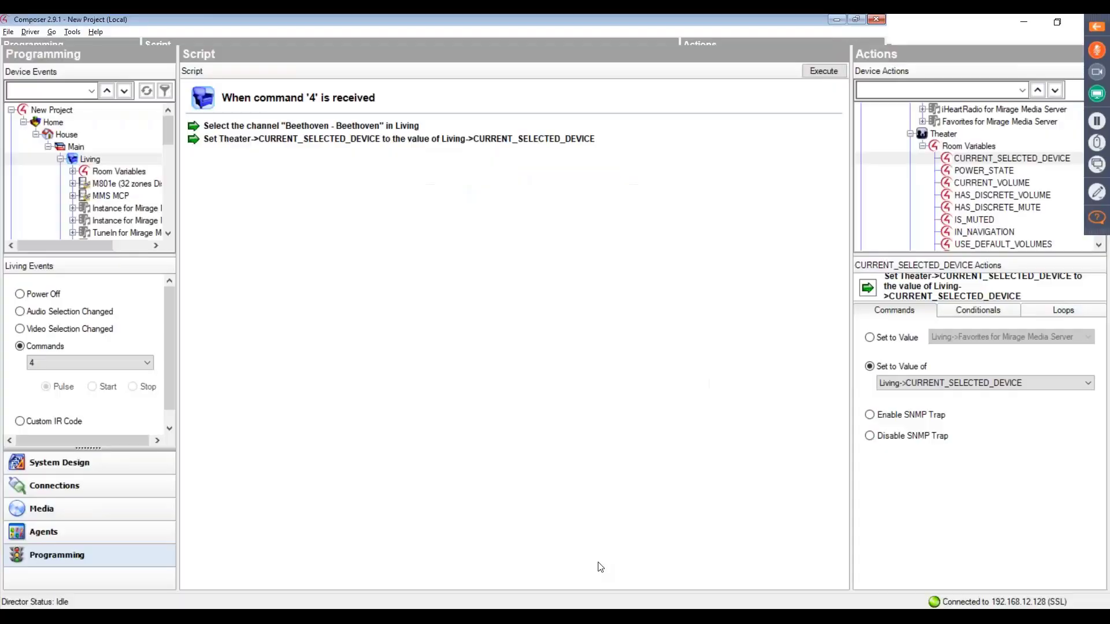
{"action": "left_click", "coordinate": [74, 473]}
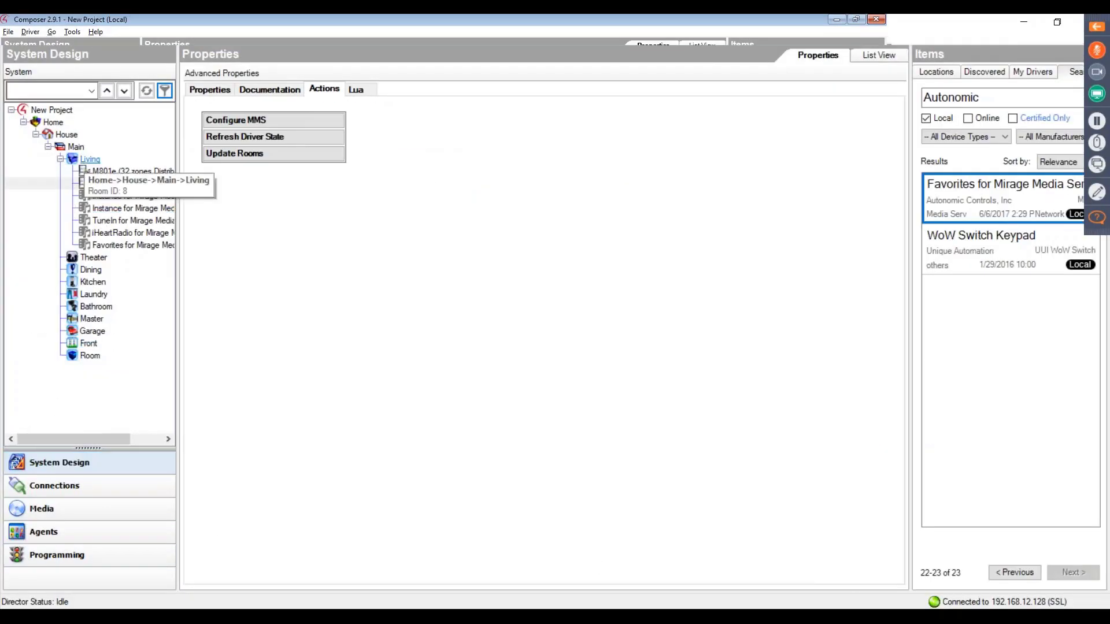
{"action": "left_click", "coordinate": [87, 159]}
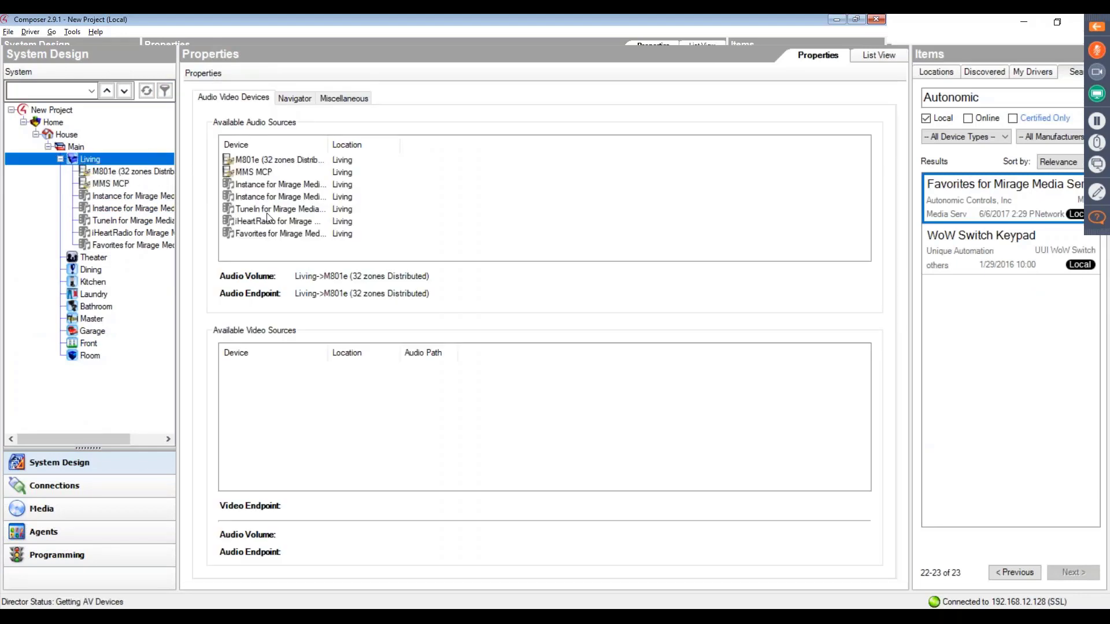
{"action": "left_click", "coordinate": [294, 97]}
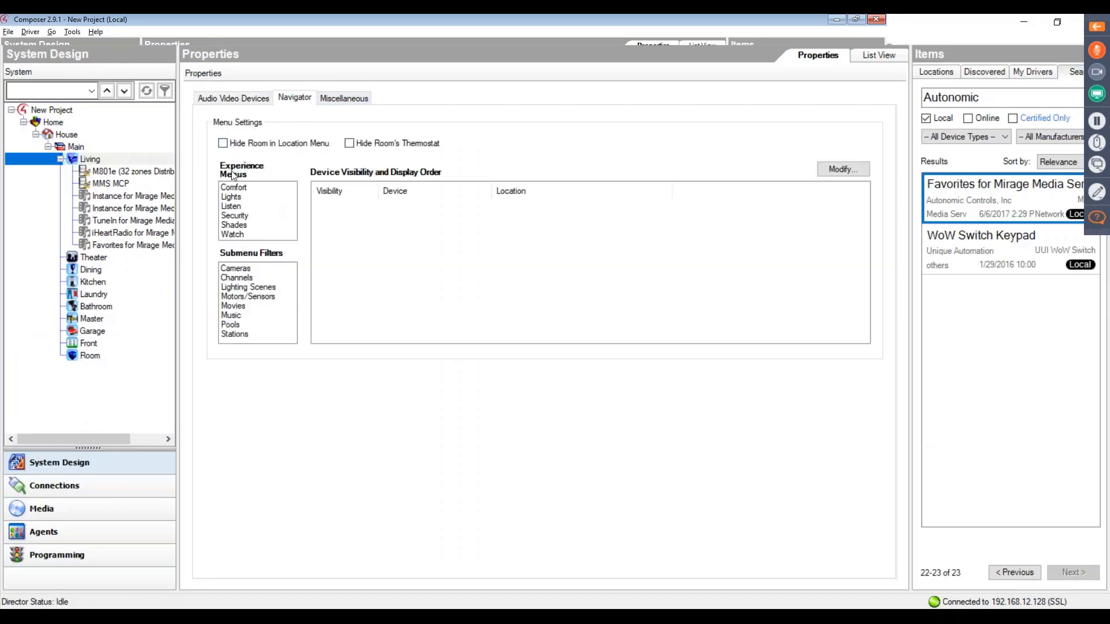
{"action": "left_click", "coordinate": [233, 207]}
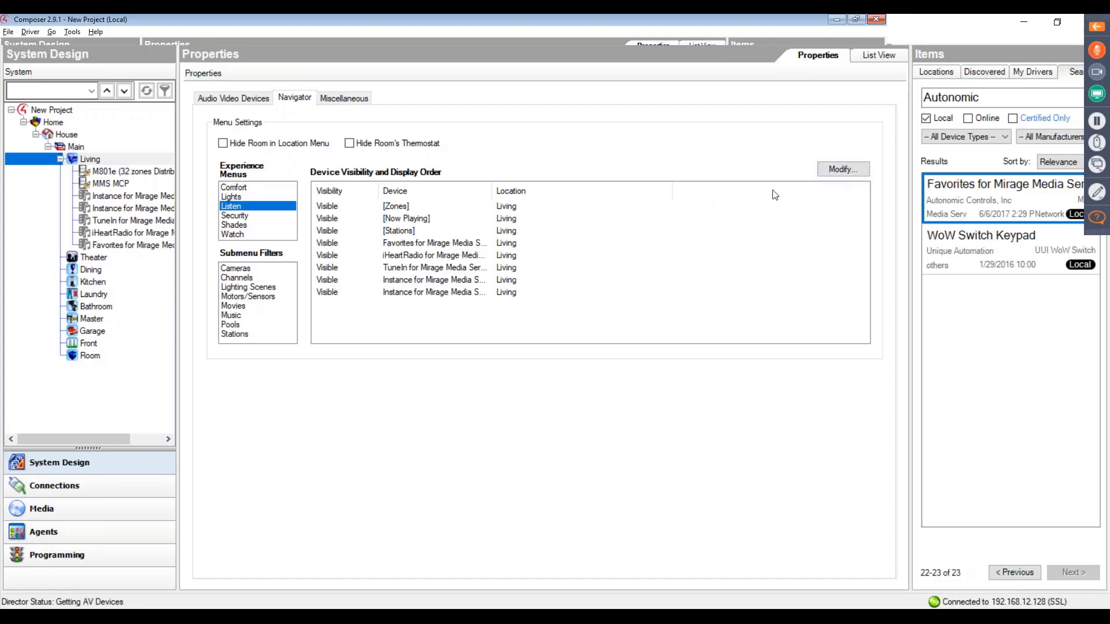
{"action": "left_click", "coordinate": [834, 171]}
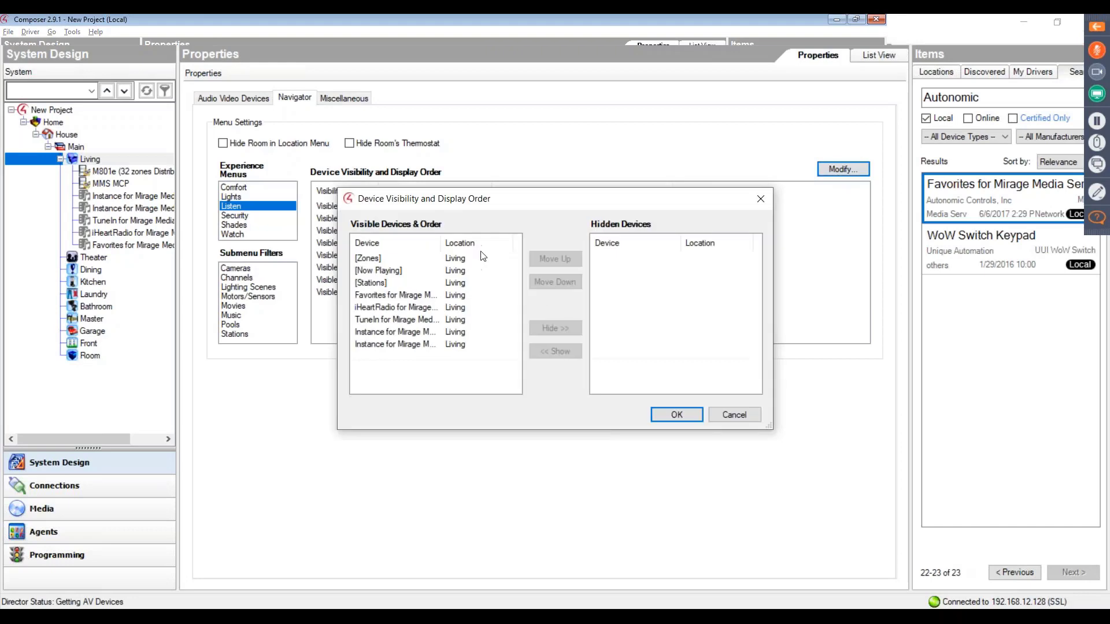
{"action": "left_click_drag", "start_coordinate": [441, 243], "coordinate": [494, 243]}
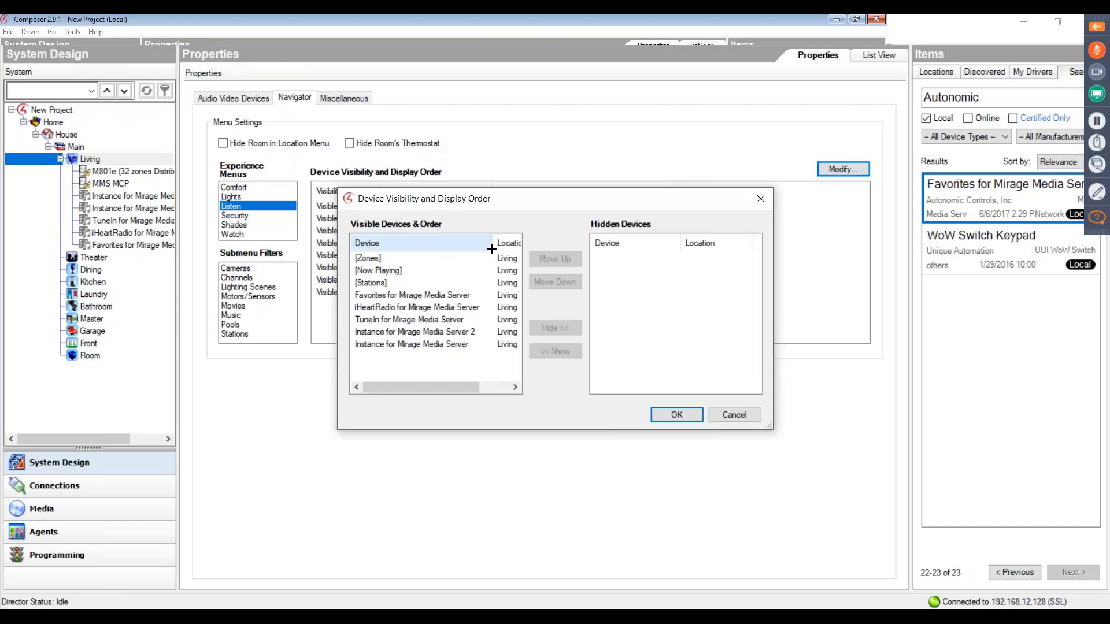
{"action": "left_click", "coordinate": [425, 334]}
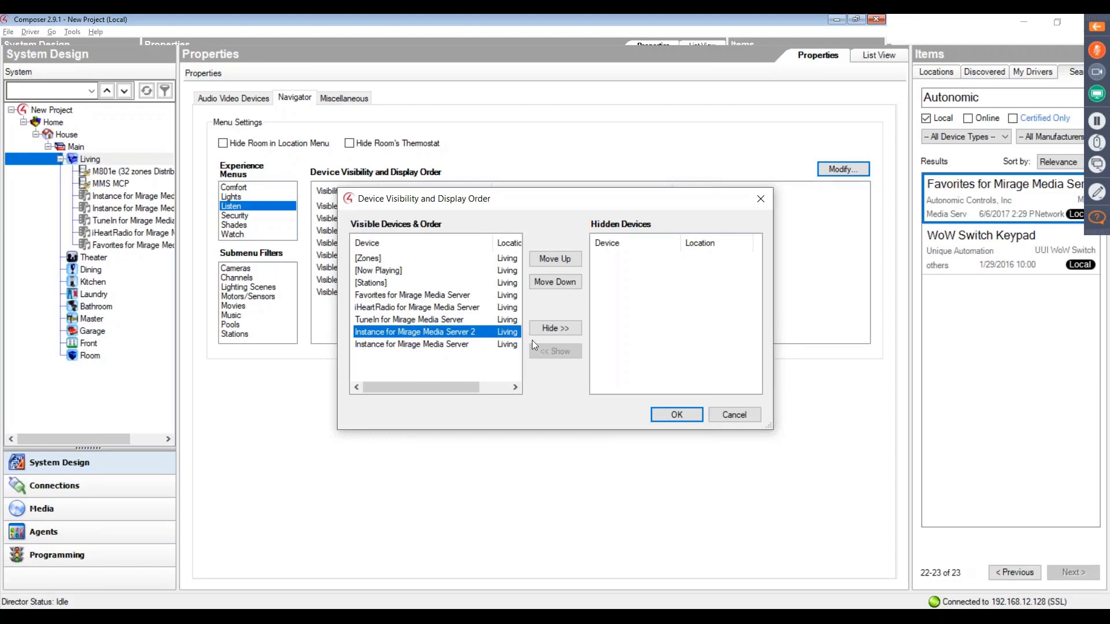
{"action": "left_click", "coordinate": [554, 327]}
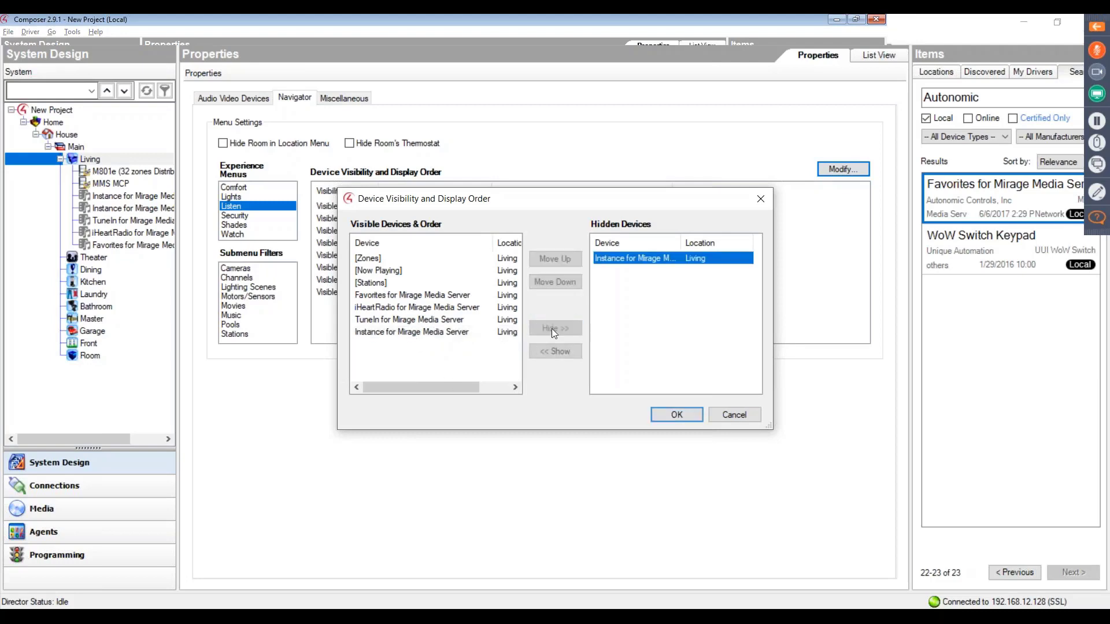
{"action": "left_click", "coordinate": [657, 415]}
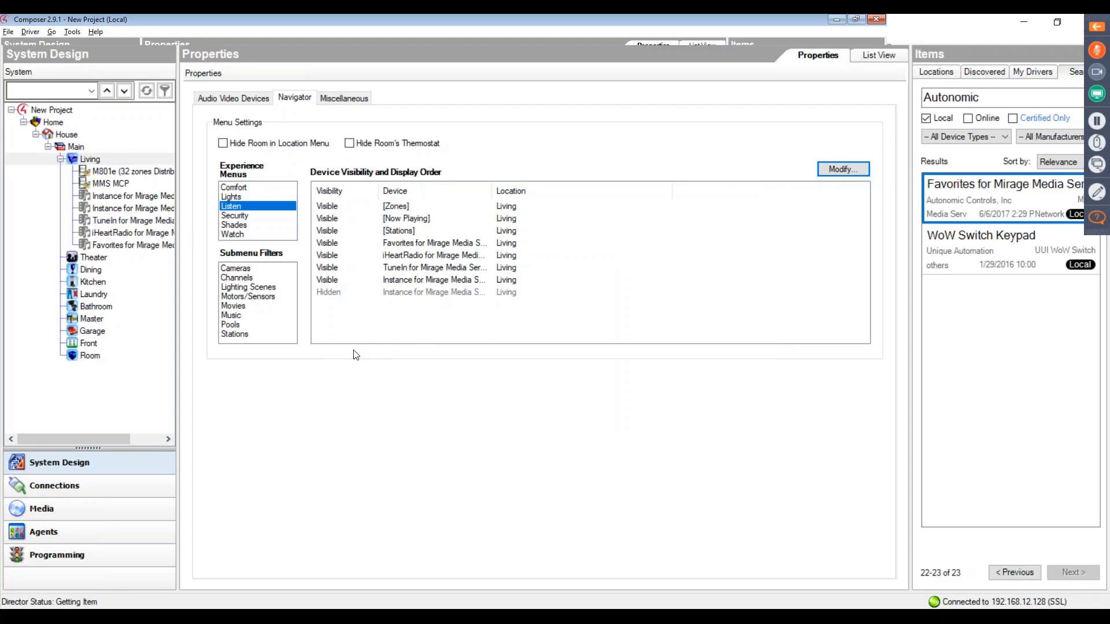
- Hide Instance for Mirage Media Server from the Theater's Listen navigator menu and apply the visibility change
{"action": "left_click", "coordinate": [91, 259]}
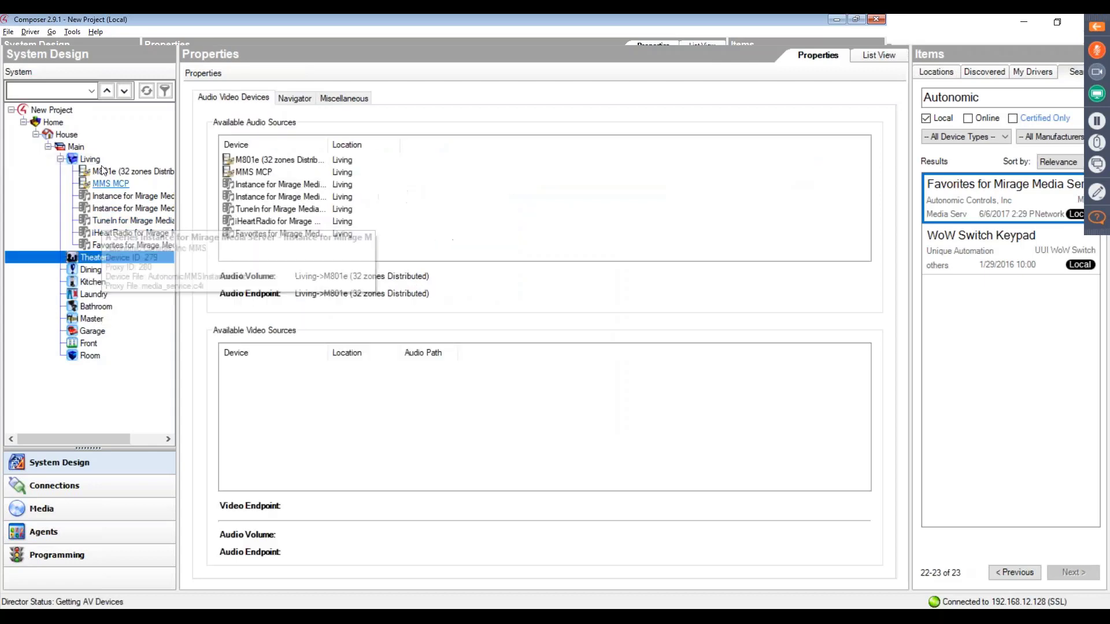
{"action": "left_click", "coordinate": [98, 161]}
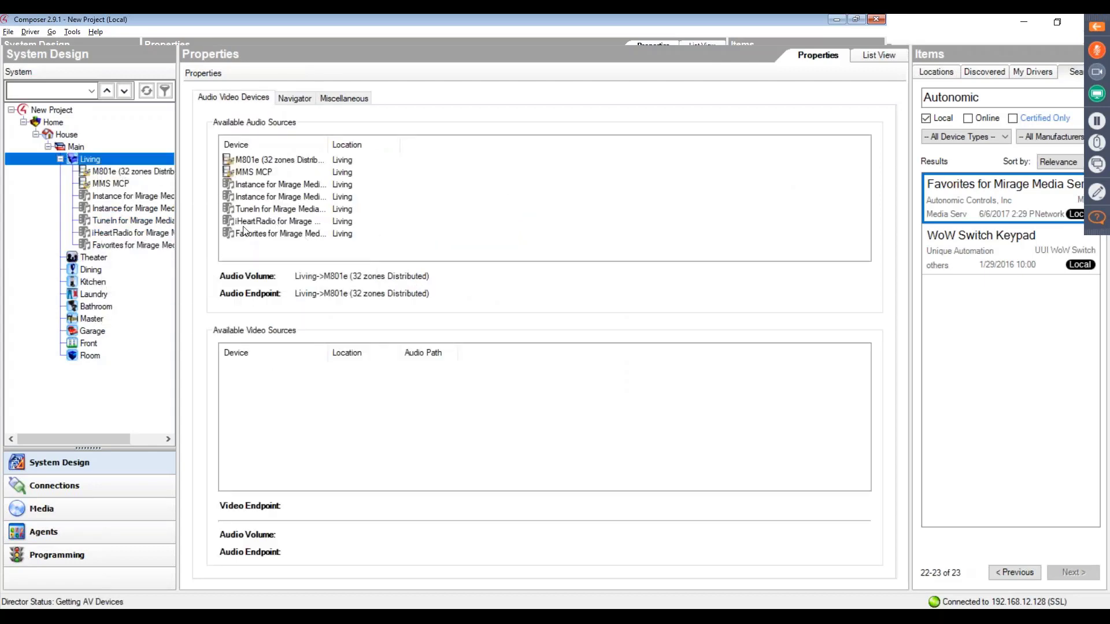
{"action": "left_click", "coordinate": [92, 257]}
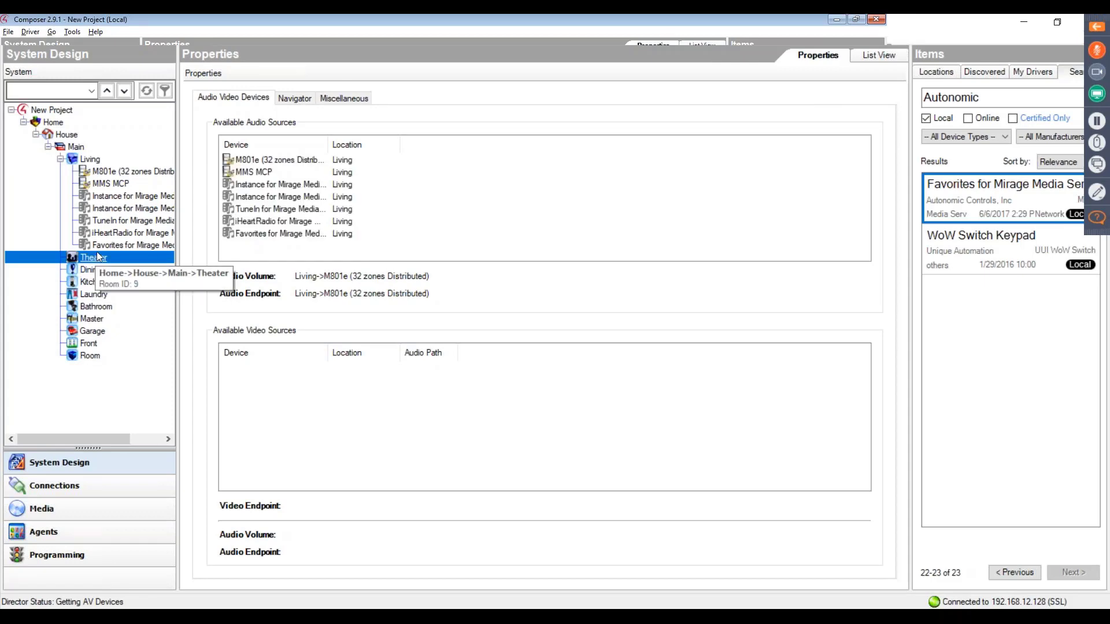
{"action": "left_click", "coordinate": [286, 101]}
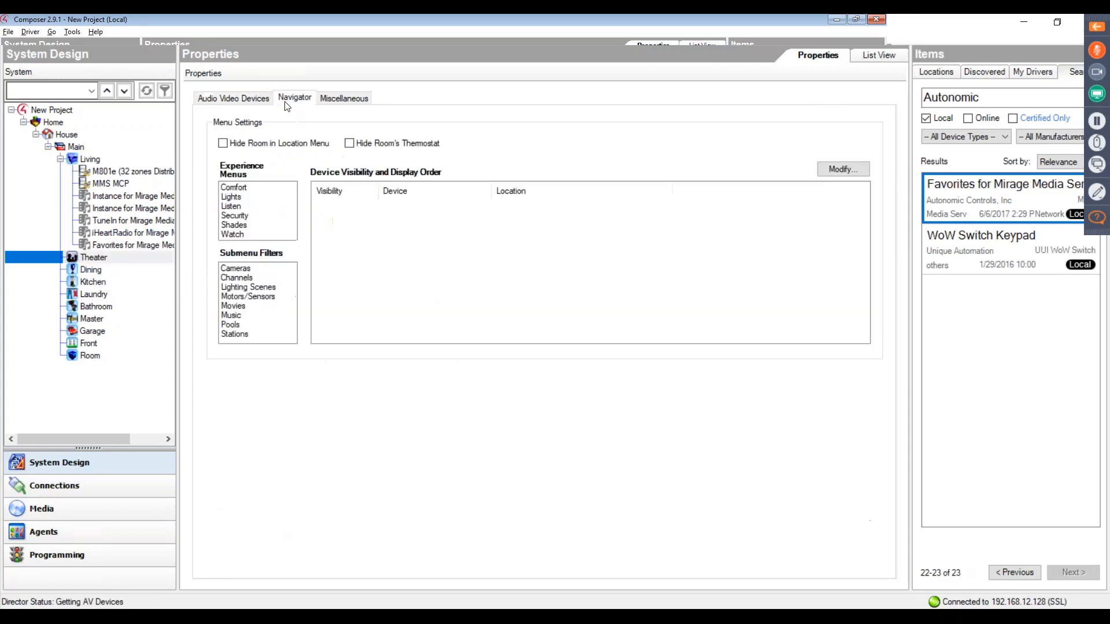
{"action": "left_click", "coordinate": [232, 207]}
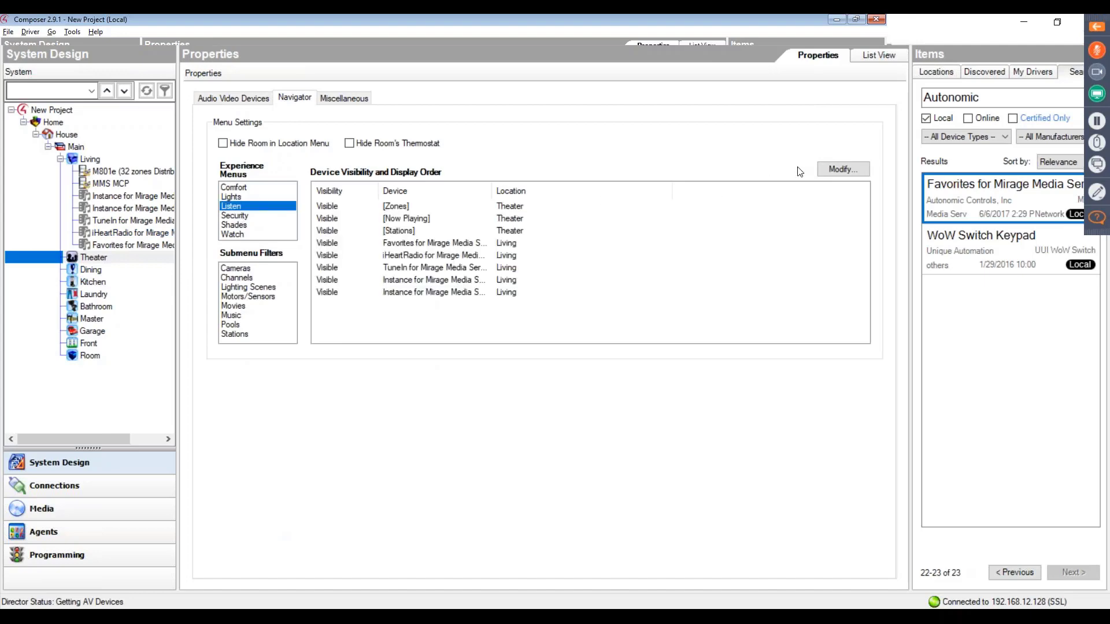
{"action": "left_click", "coordinate": [832, 169]}
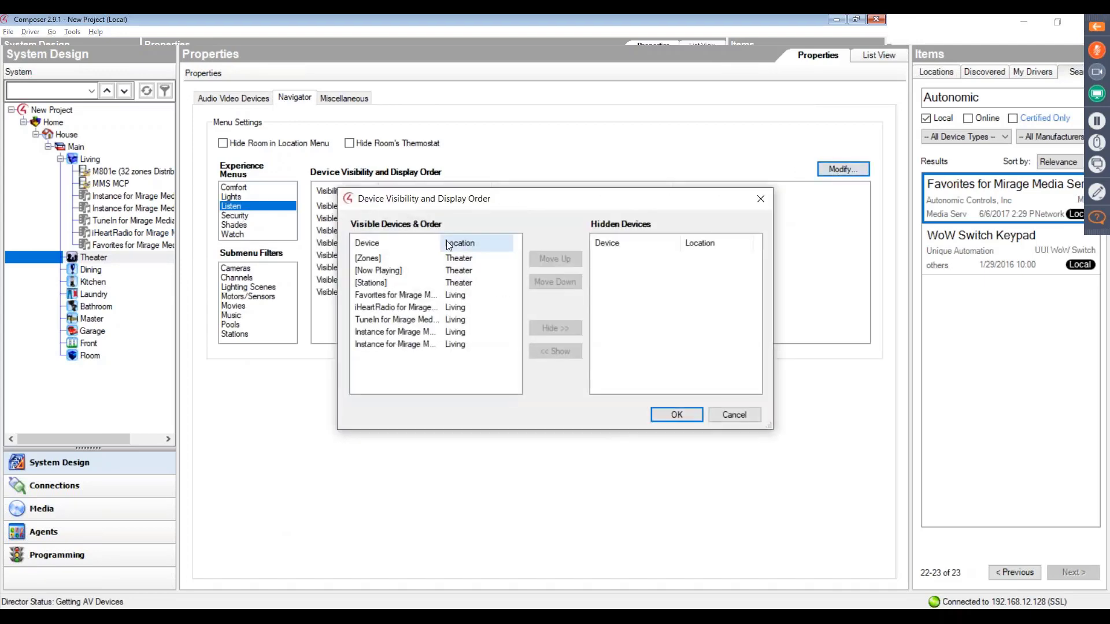
{"action": "double_click", "coordinate": [441, 243]}
{"action": "left_click", "coordinate": [442, 345]}
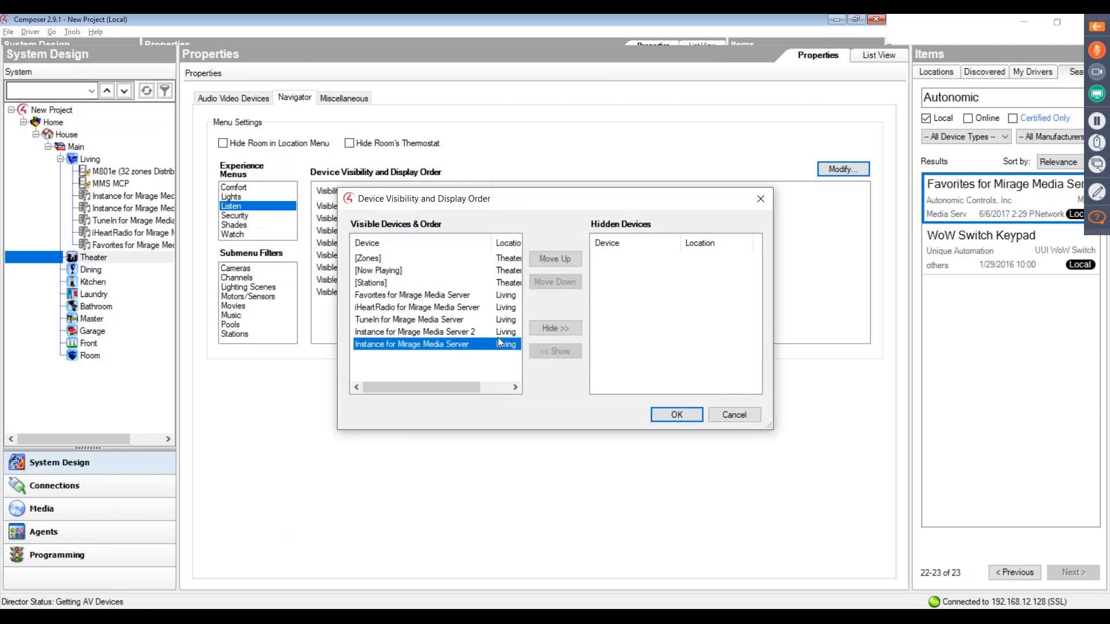
{"action": "left_click", "coordinate": [554, 328]}
{"action": "left_click", "coordinate": [676, 415]}
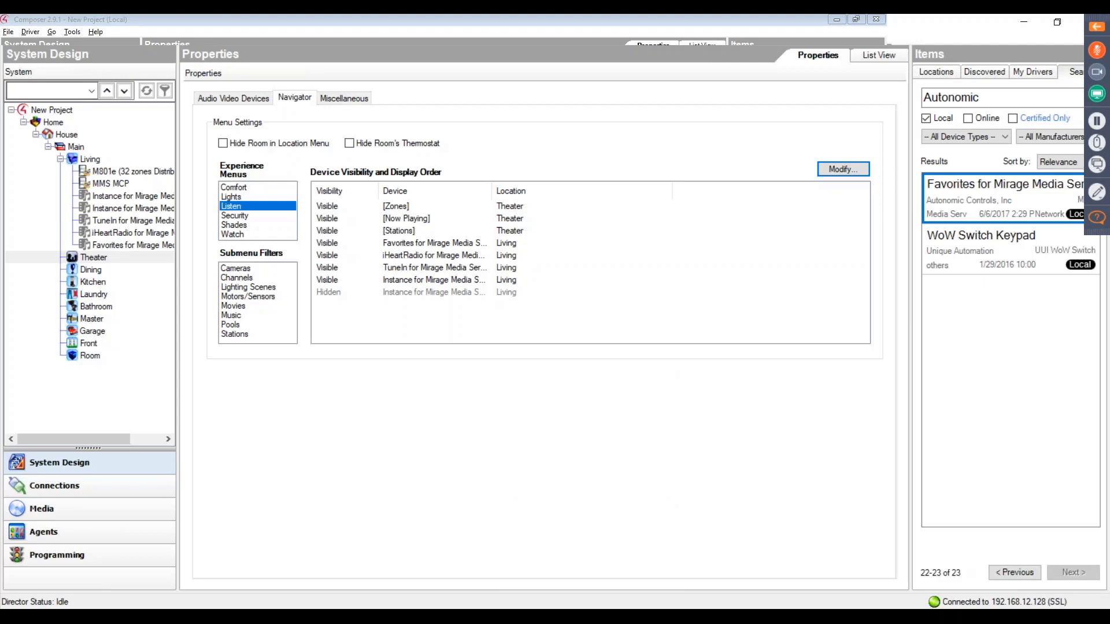
- Switch to the PowerPoint slide show's Thank you slide and return to Composer
{"action": "left_click", "coordinate": [762, 591]}
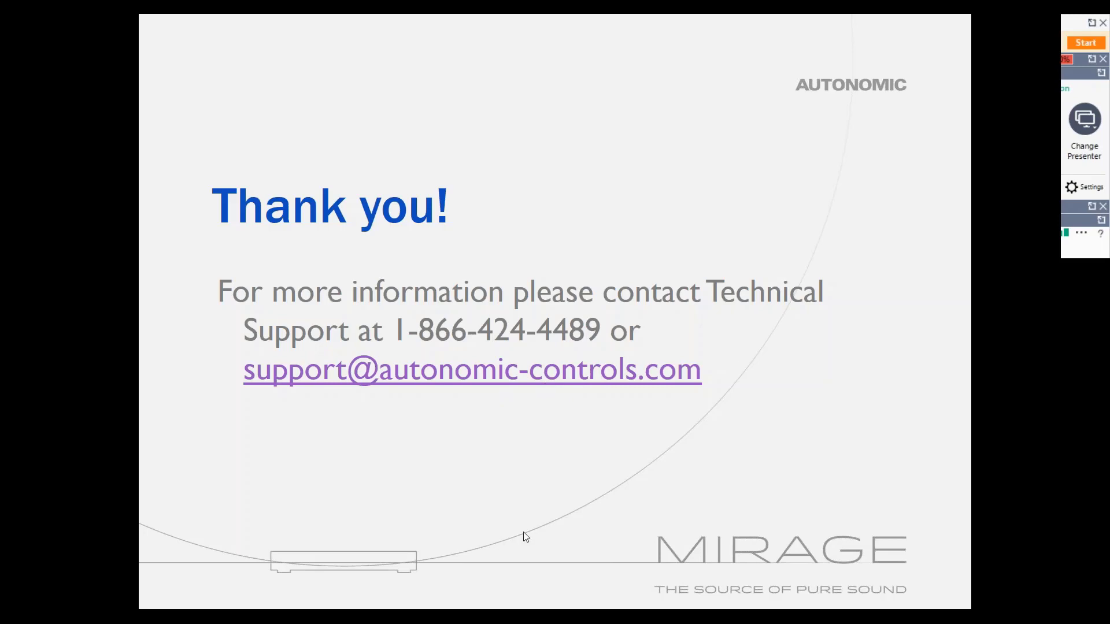
{"action": "key", "text": "alt+Tab"}
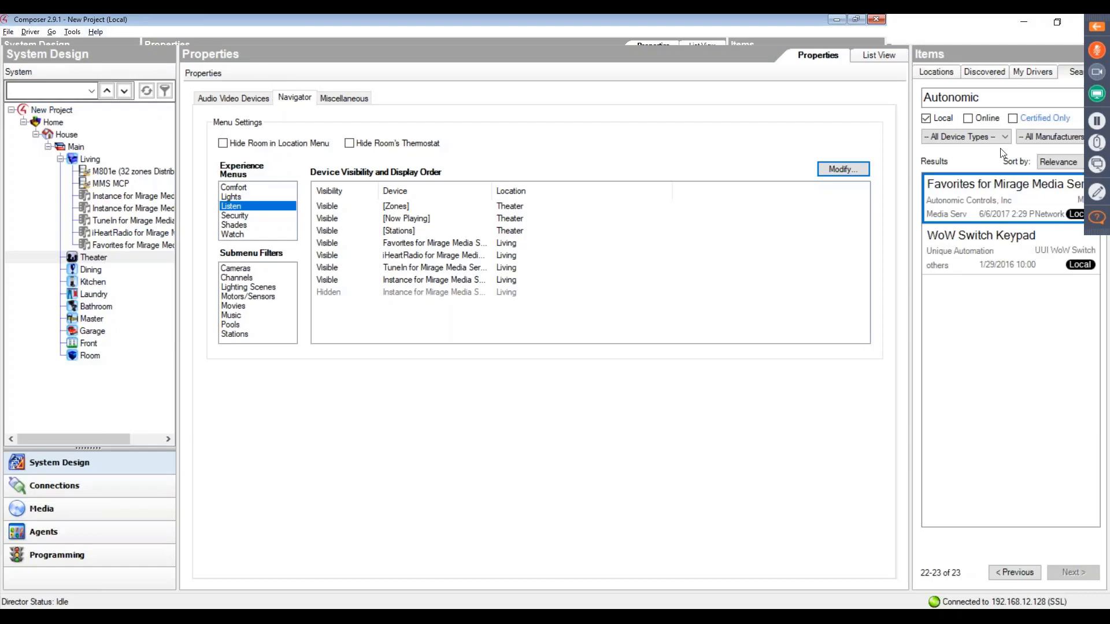
- Add the Spotify for Mirage Media Server driver to the project and move it from Theater into the Living room
{"action": "left_click", "coordinate": [1002, 572]}
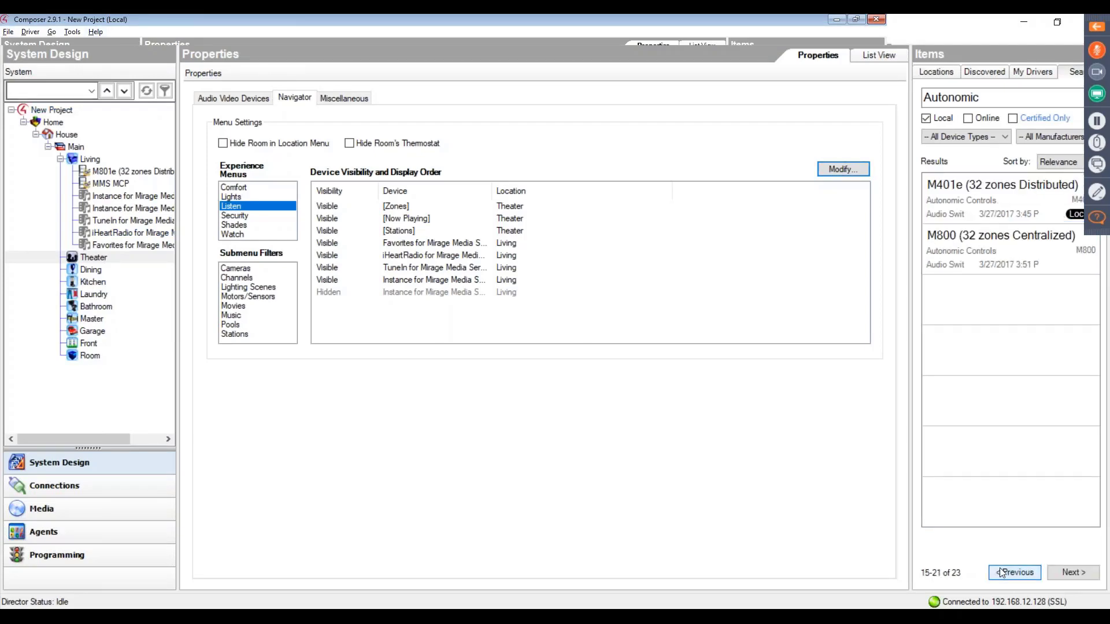
{"action": "left_click", "coordinate": [999, 573]}
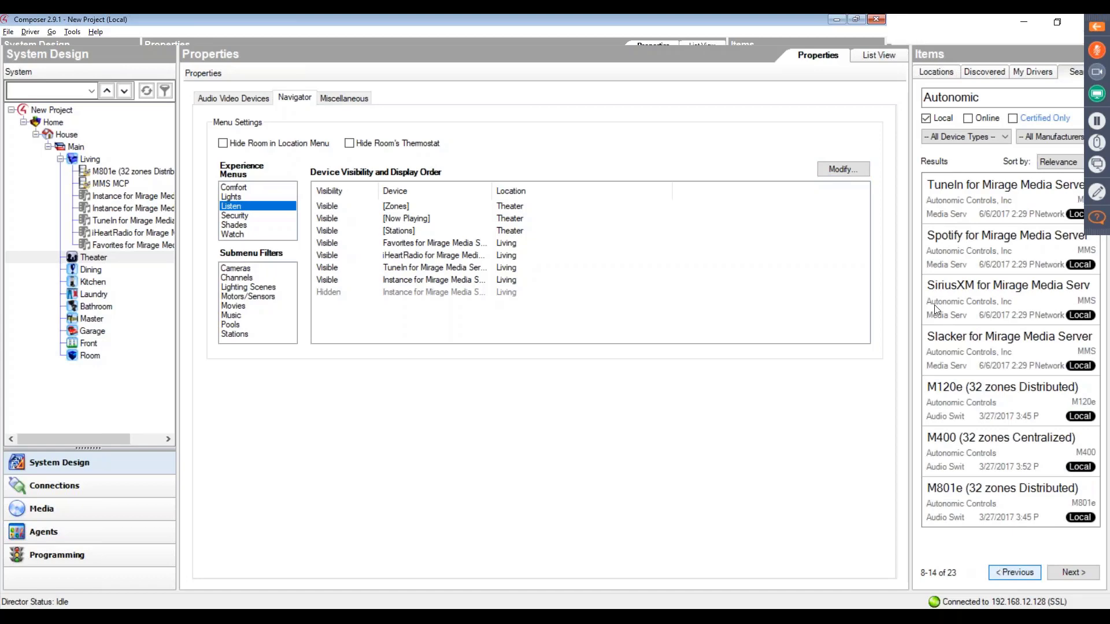
{"action": "double_click", "coordinate": [948, 249]}
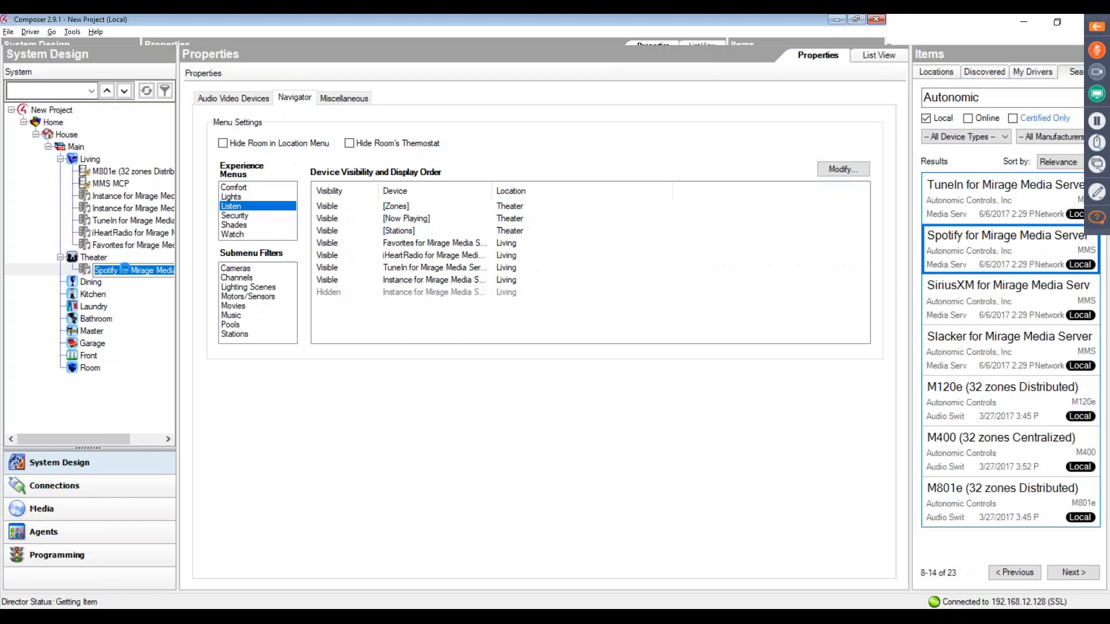
{"action": "left_click", "coordinate": [109, 270]}
{"action": "left_click_drag", "start_coordinate": [109, 275], "coordinate": [110, 231]}
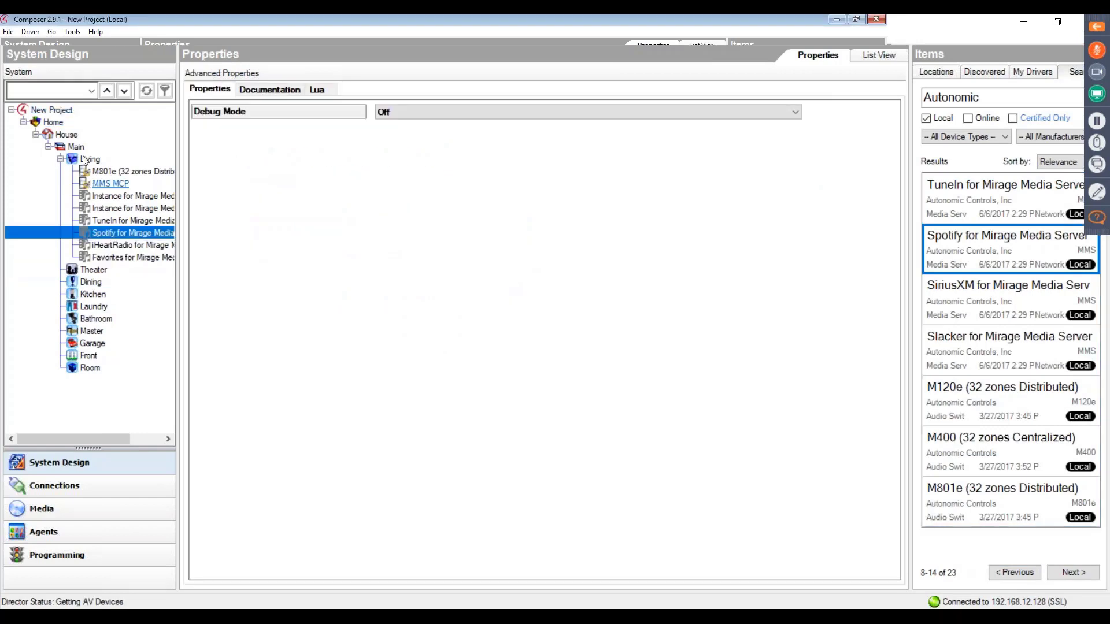
- Run the Update Rooms, Refresh Driver State and Configure MMS actions on the Living room's MMS MCP driver
{"action": "left_click", "coordinate": [110, 184]}
{"action": "left_click", "coordinate": [329, 89]}
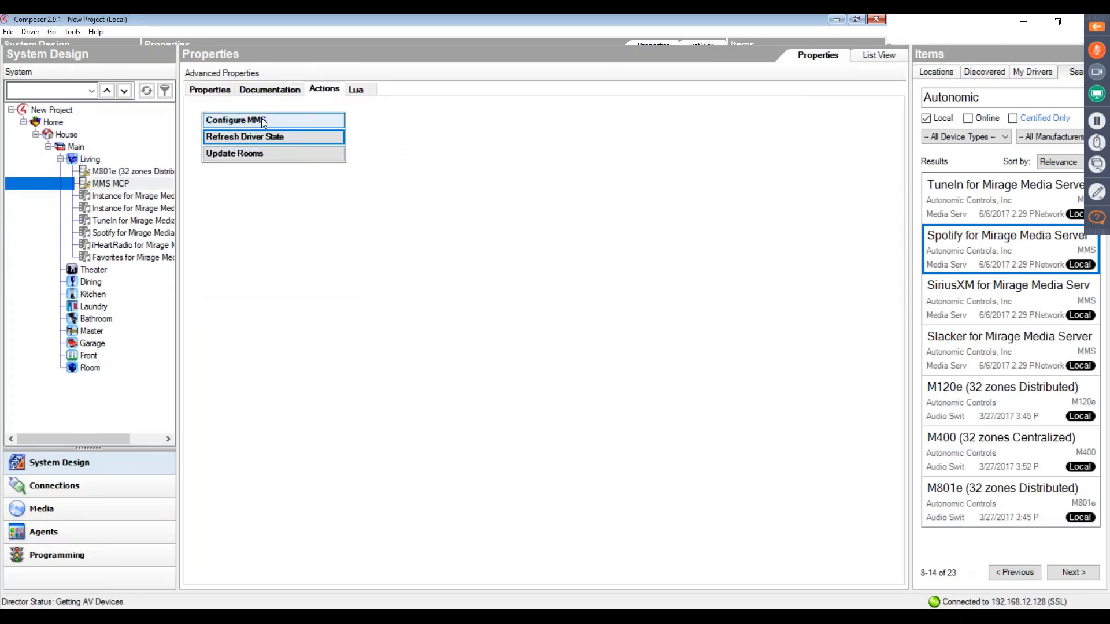
{"action": "left_click", "coordinate": [256, 159]}
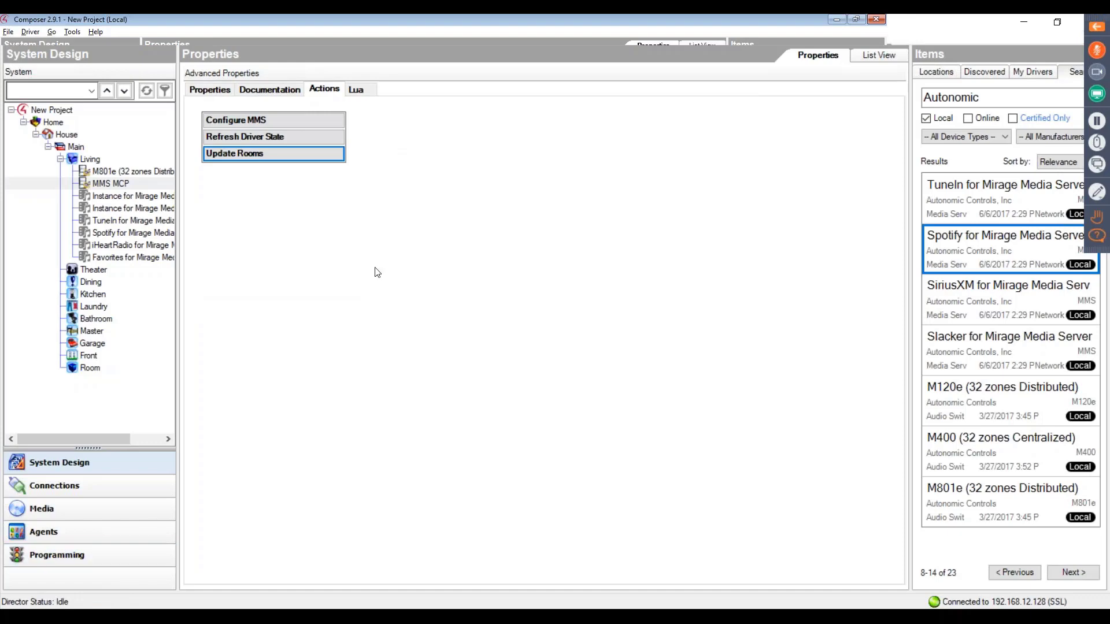
{"action": "left_click", "coordinate": [259, 138]}
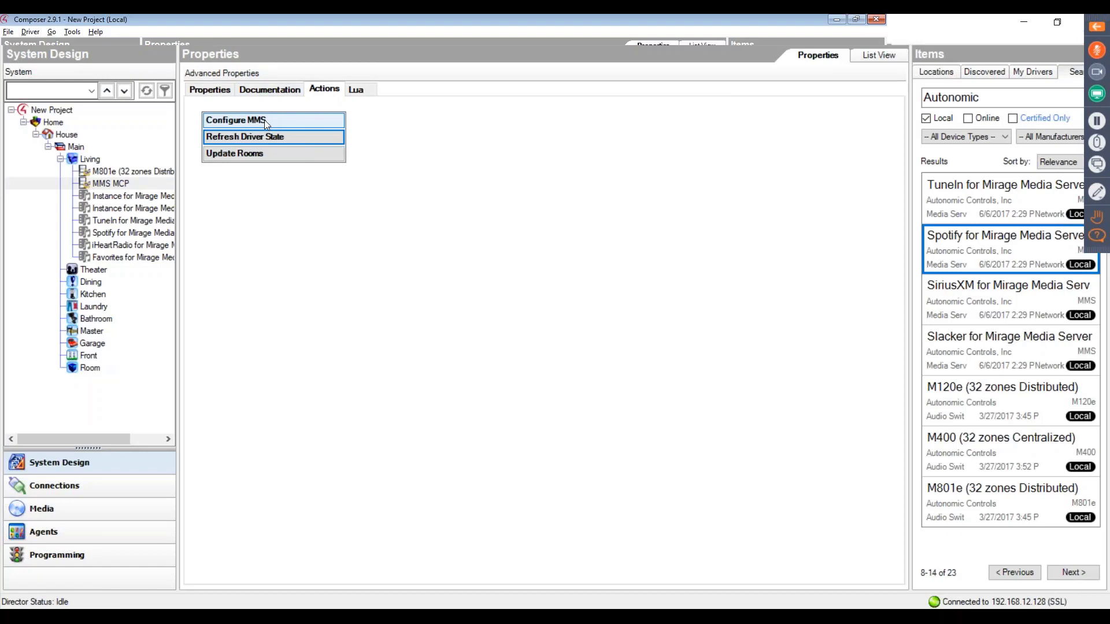
{"action": "left_click", "coordinate": [264, 119]}
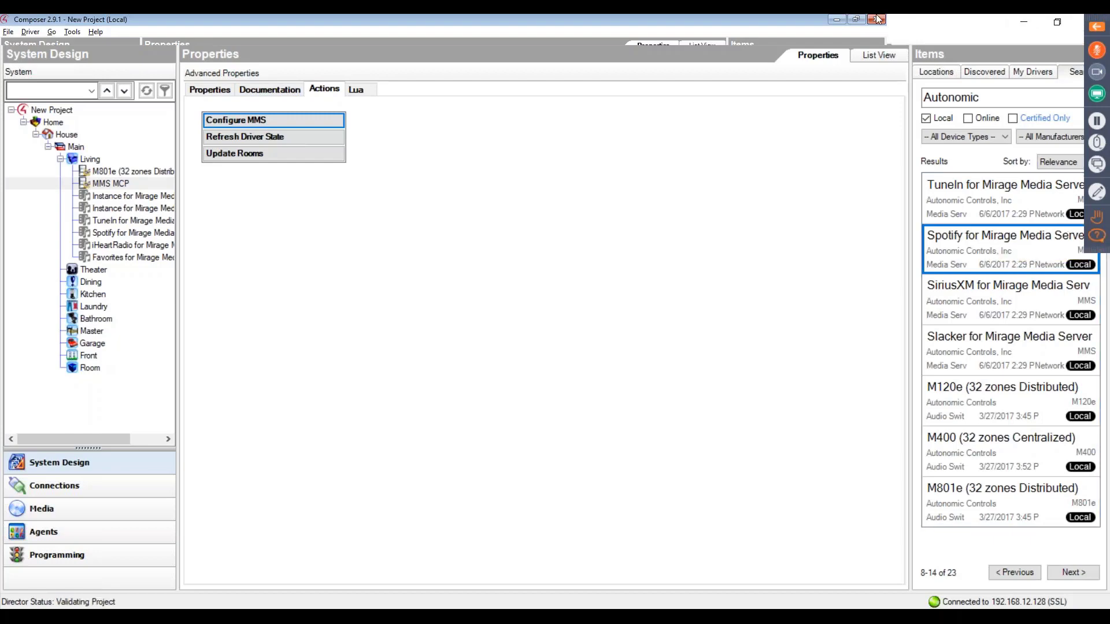
{"action": "left_click", "coordinate": [856, 20]}
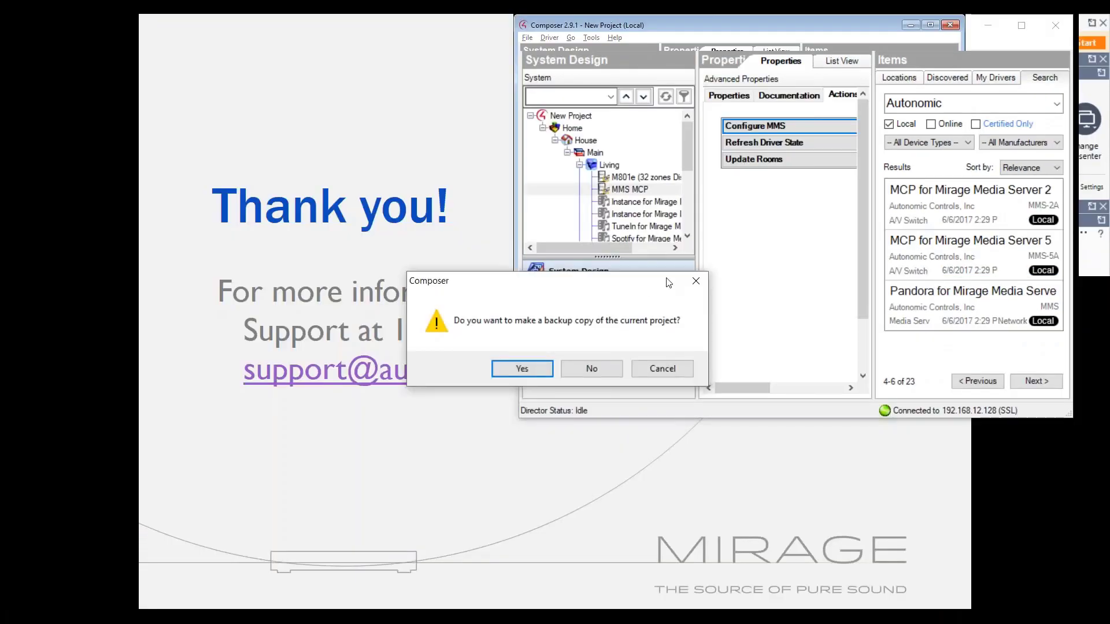
{"action": "left_click_drag", "start_coordinate": [670, 280], "coordinate": [402, 25]}
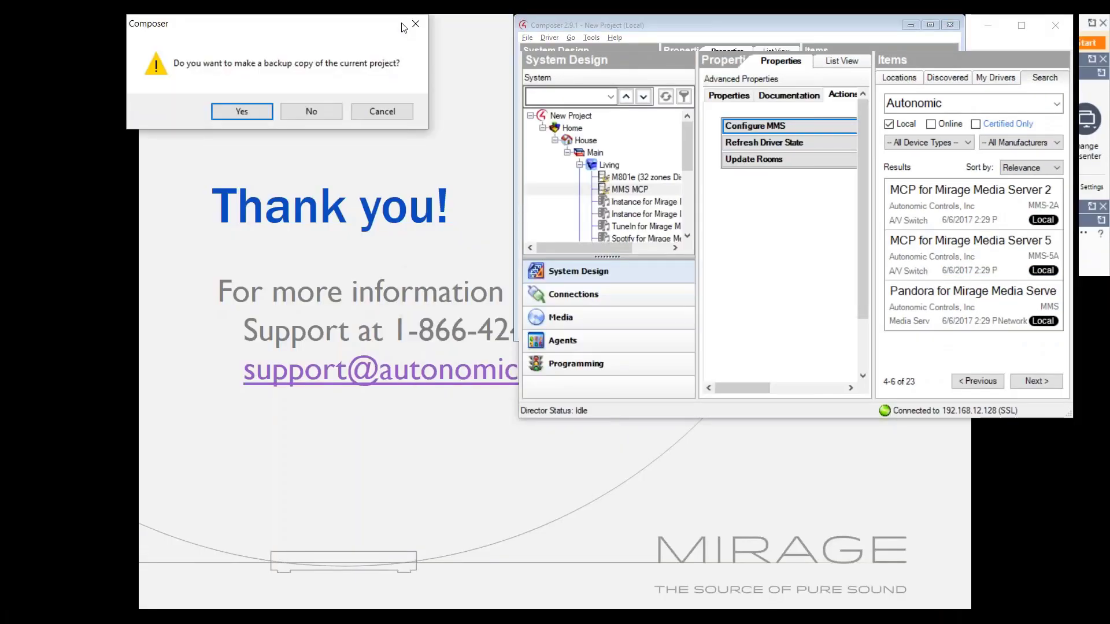
{"action": "left_click", "coordinate": [382, 111]}
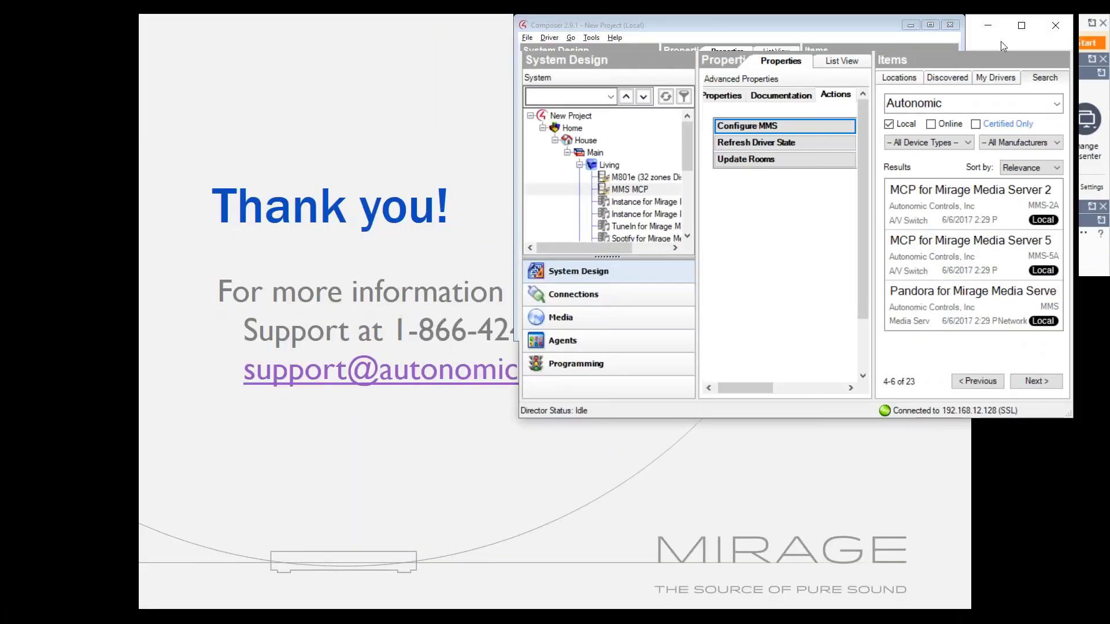
{"action": "left_click", "coordinate": [930, 25]}
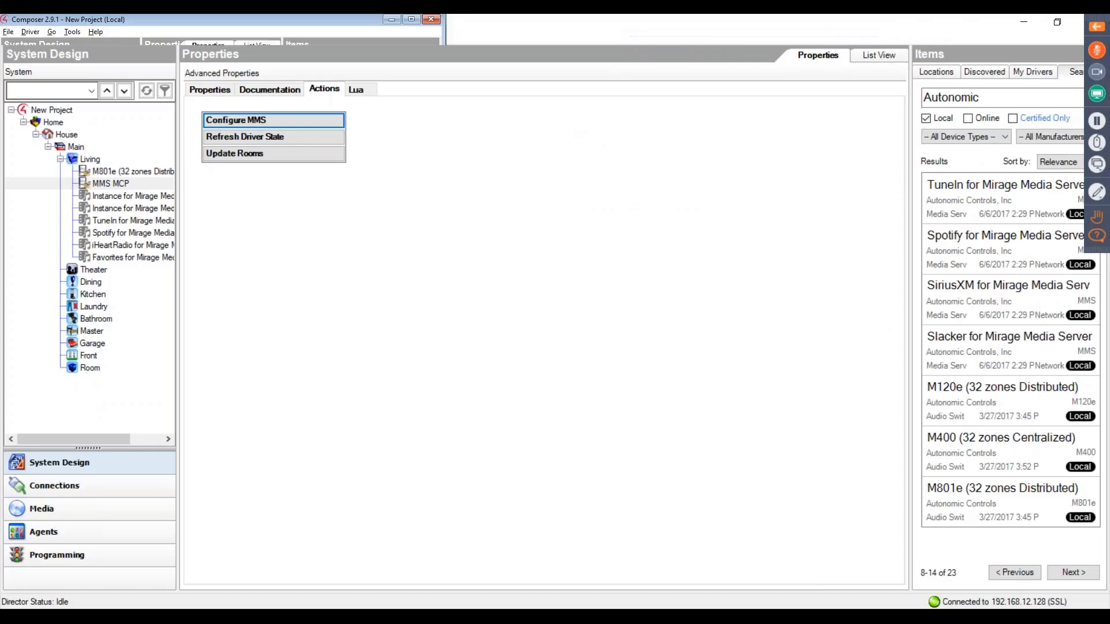
{"action": "left_click_drag", "start_coordinate": [783, 29], "coordinate": [717, 63]}
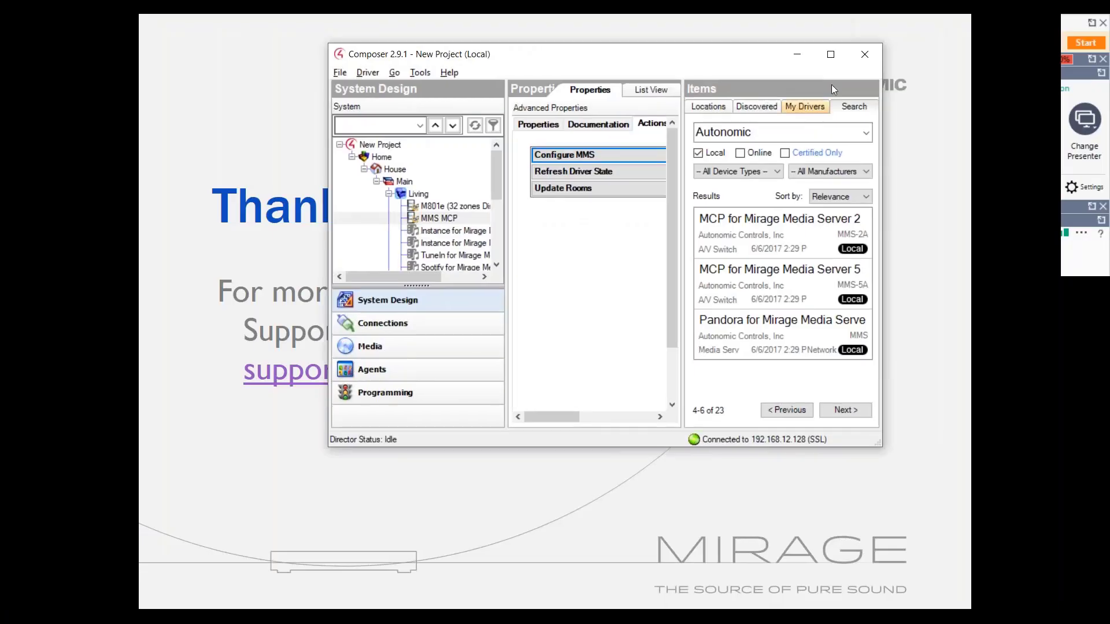
{"action": "left_click", "coordinate": [830, 55]}
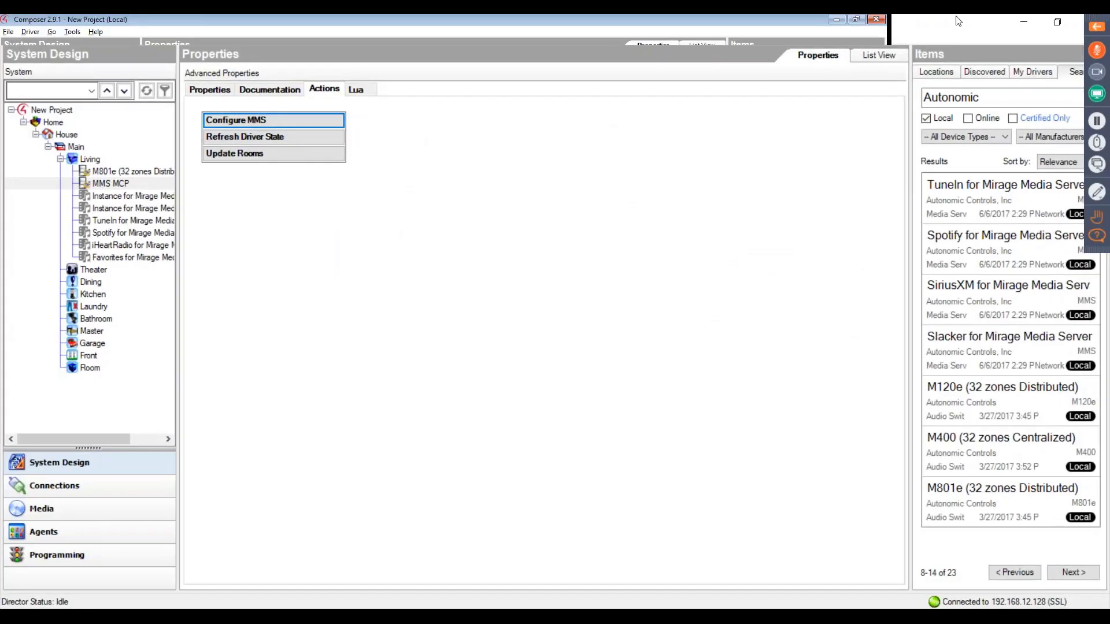
- Close the current project without making a backup copy
{"action": "left_click", "coordinate": [1080, 26]}
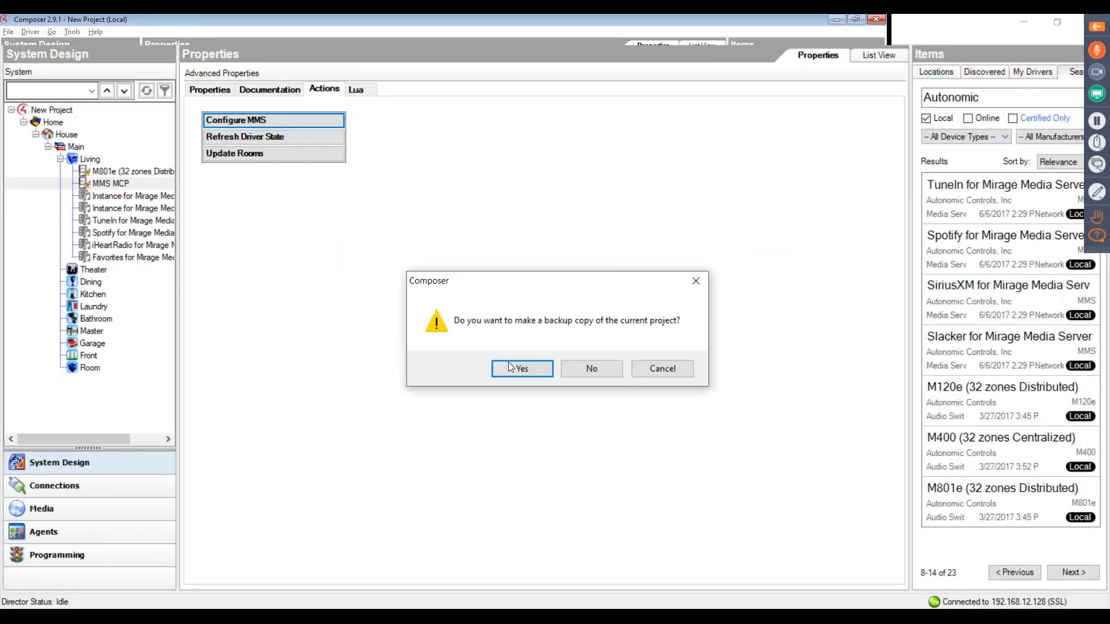
{"action": "left_click", "coordinate": [585, 368]}
- Return to Composer's start screen and connect to the local home-controller-800 director at 192.168.1.199
{"action": "key", "text": "alt+Tab"}
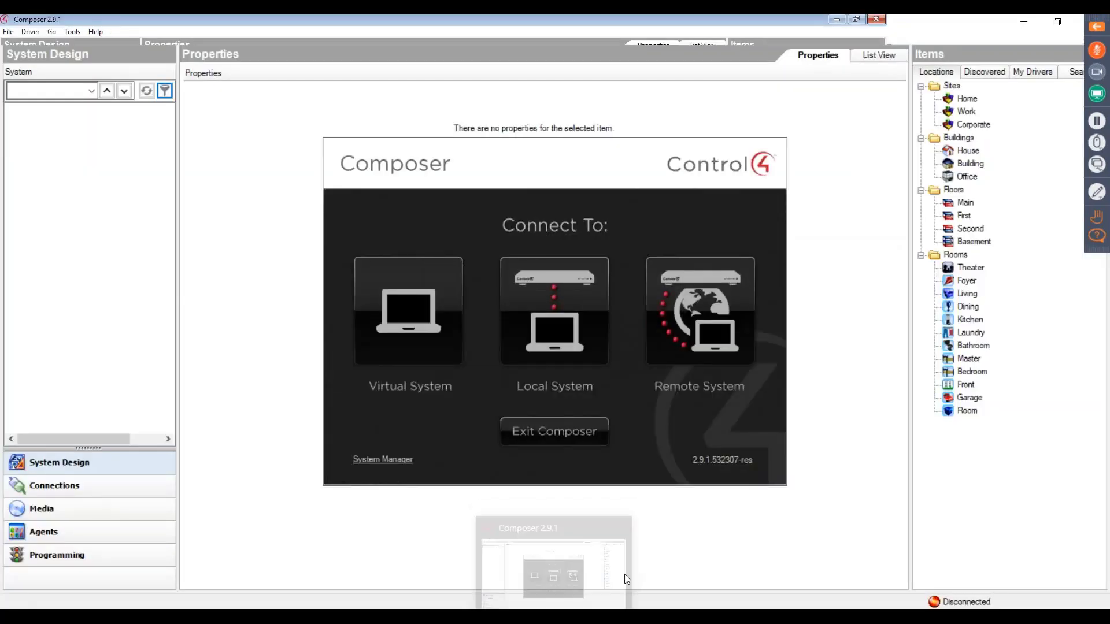
{"action": "left_click", "coordinate": [517, 325]}
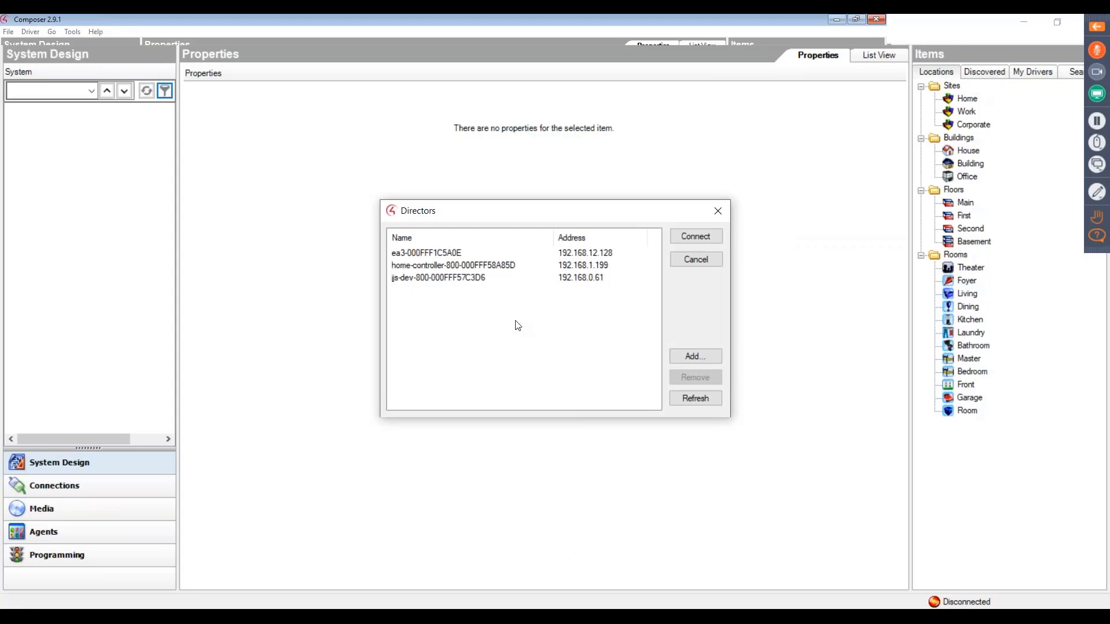
{"action": "double_click", "coordinate": [588, 262]}
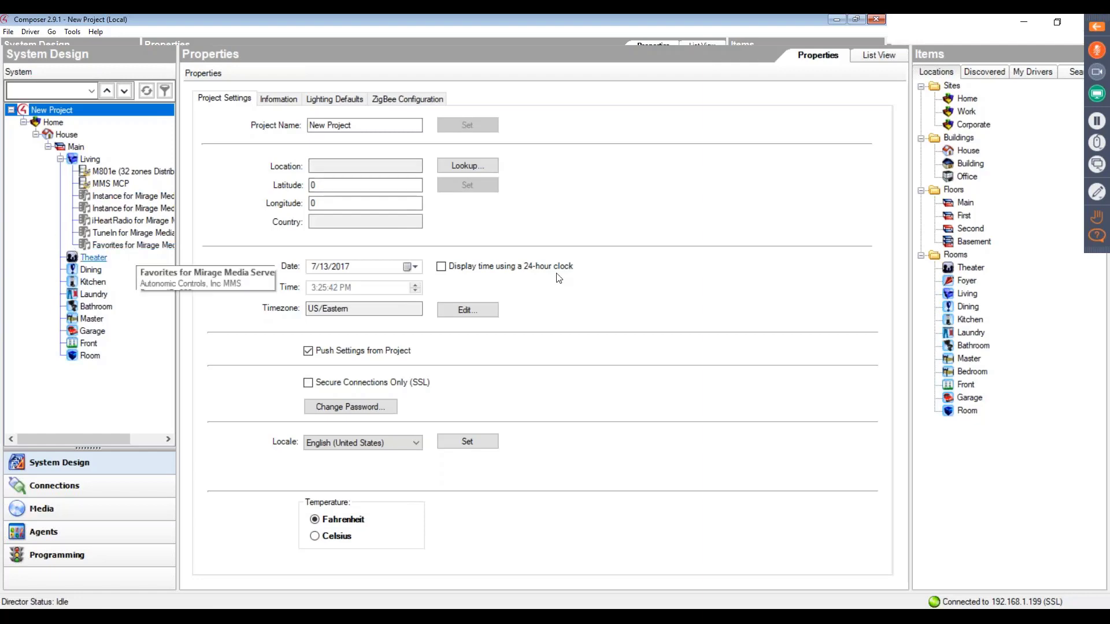
- Search the drivers for "autonomic" and add Spotify for Mirage Media Server to the Living room
{"action": "left_click", "coordinate": [89, 159]}
{"action": "left_click", "coordinate": [1071, 70]}
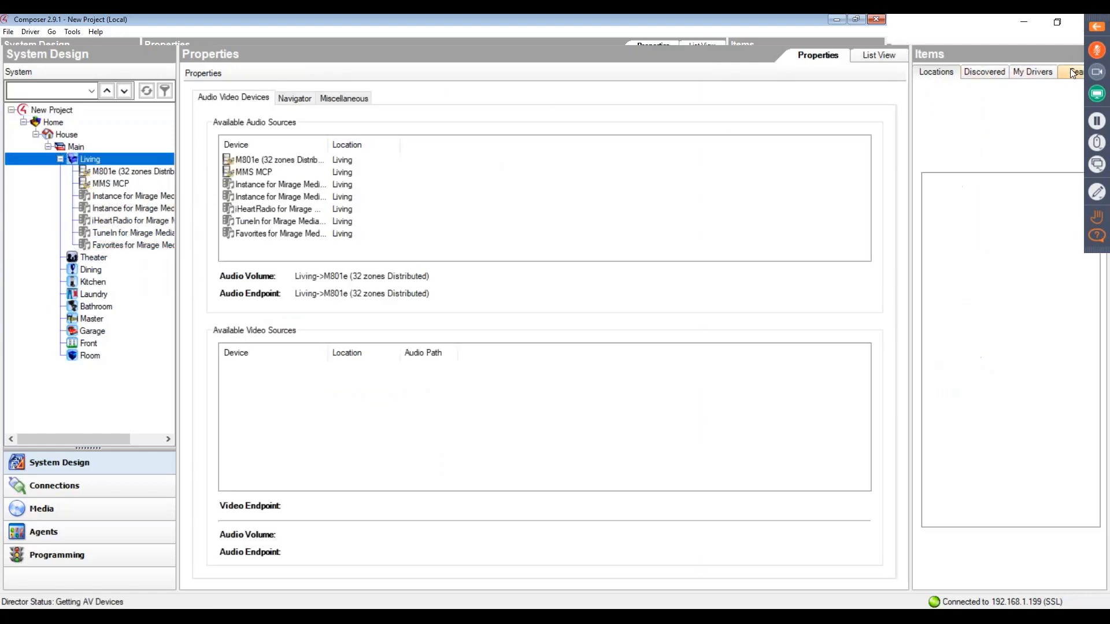
{"action": "type", "text": "auto"}
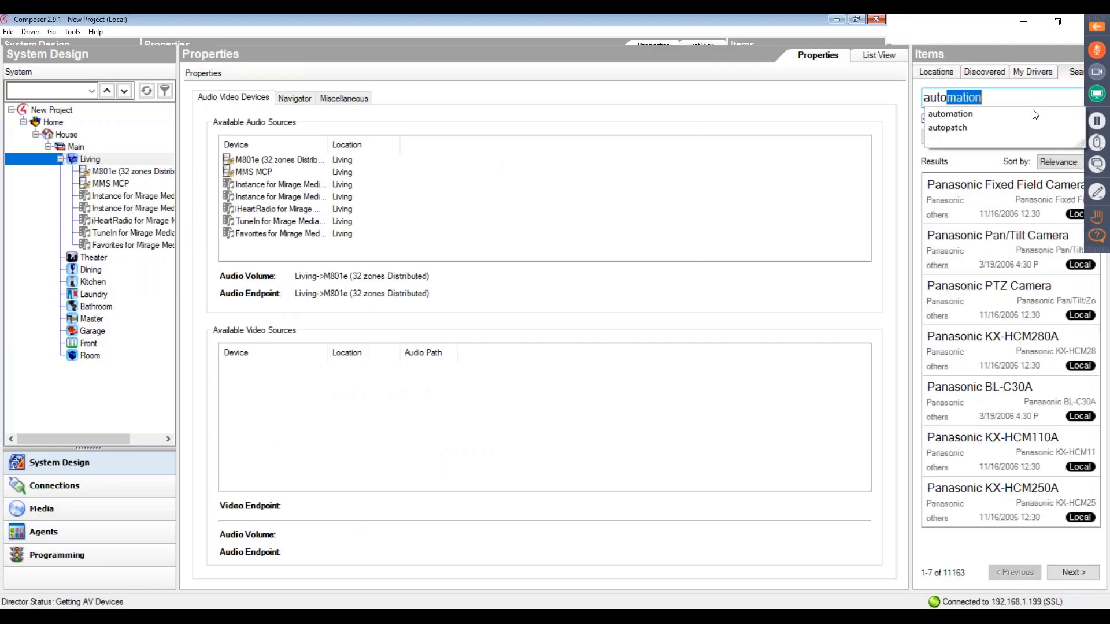
{"action": "type", "text": "nomic"}
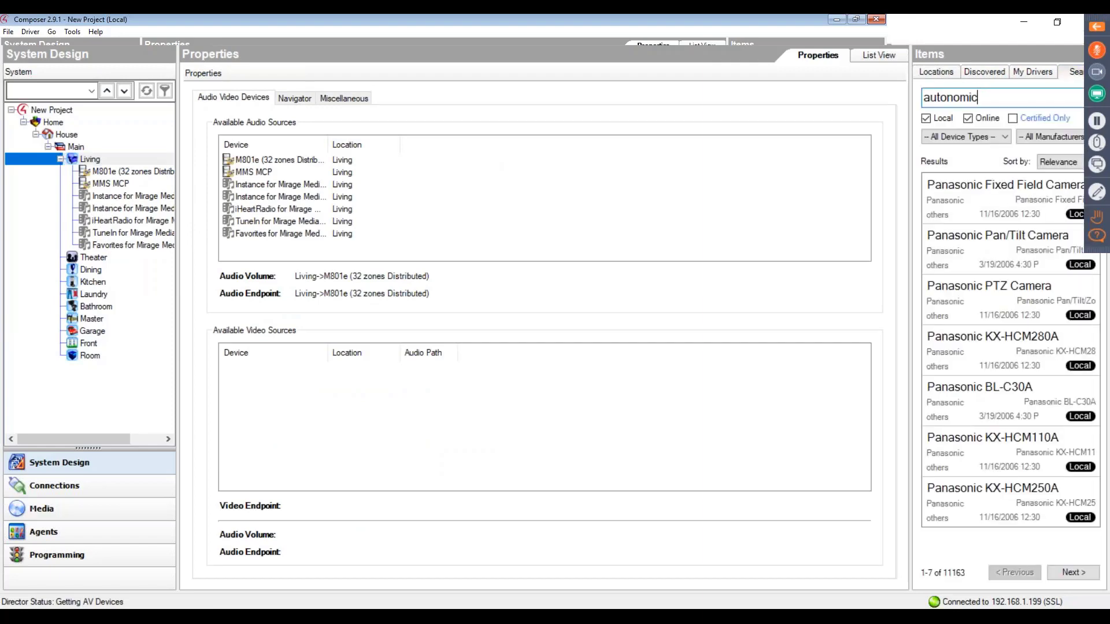
{"action": "key", "text": "Return"}
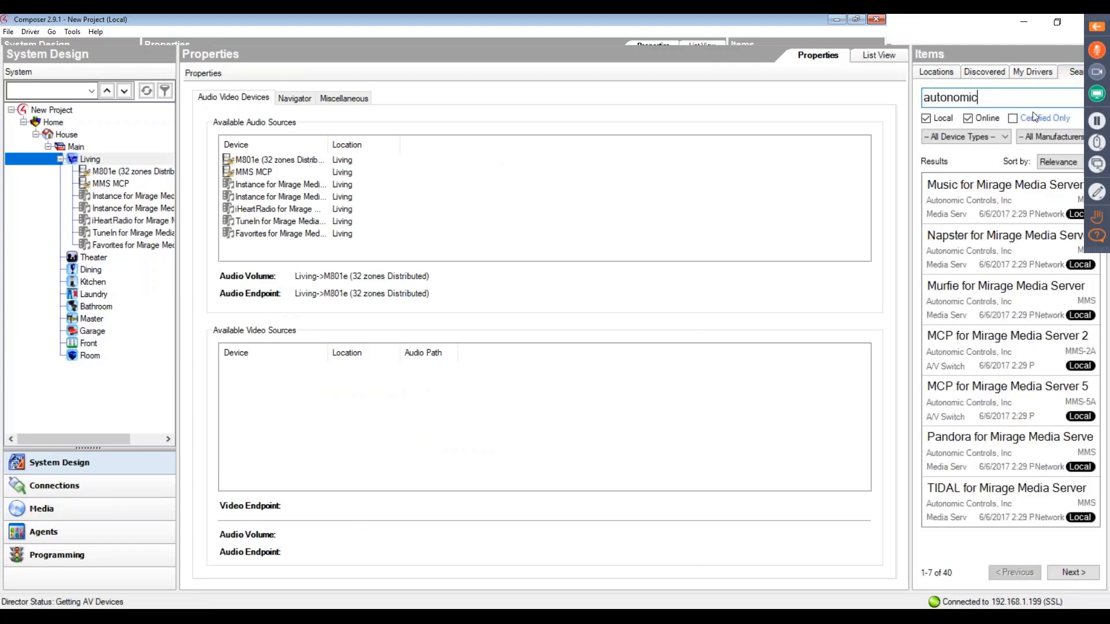
{"action": "left_click", "coordinate": [1077, 571]}
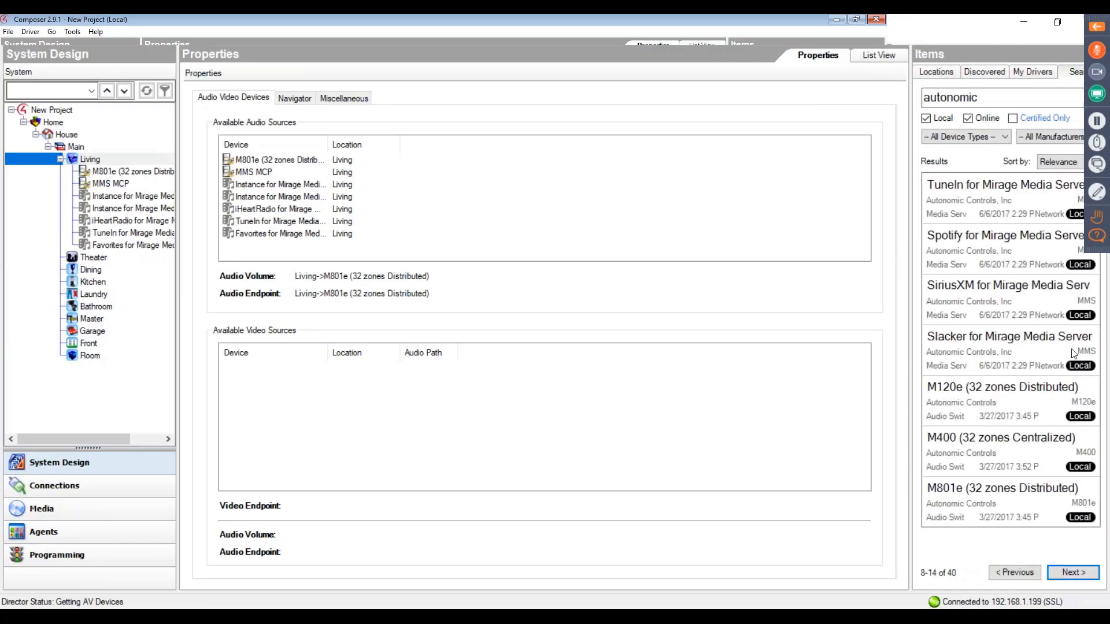
{"action": "double_click", "coordinate": [1029, 249]}
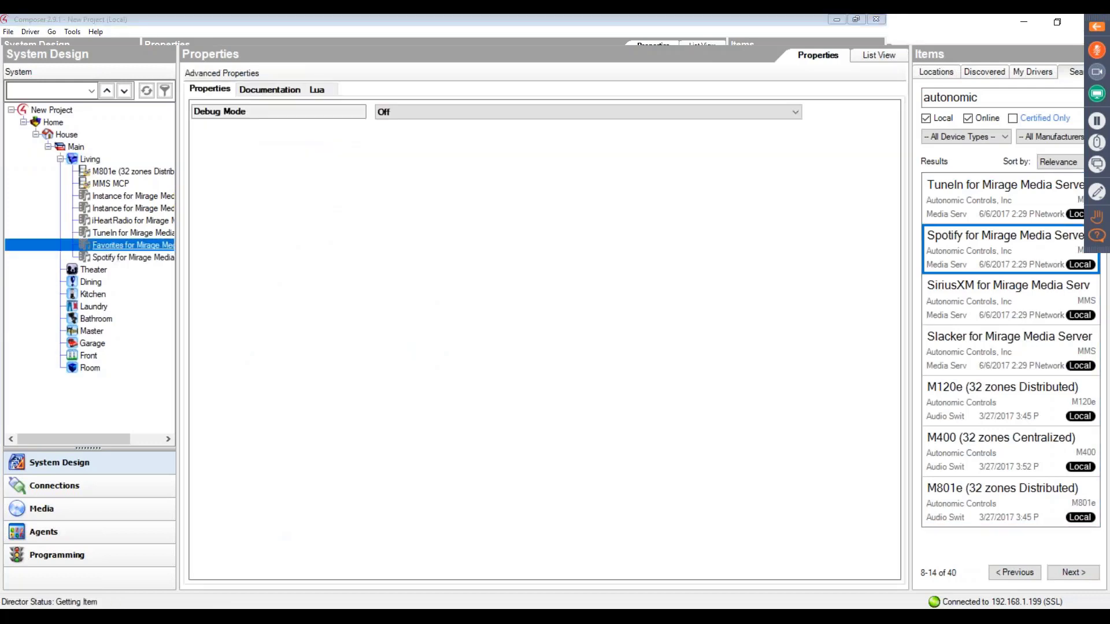
- Run the Update Rooms, Refresh Driver State and Configure MMS actions on the Living room's MMS MCP driver
{"action": "left_click", "coordinate": [96, 185]}
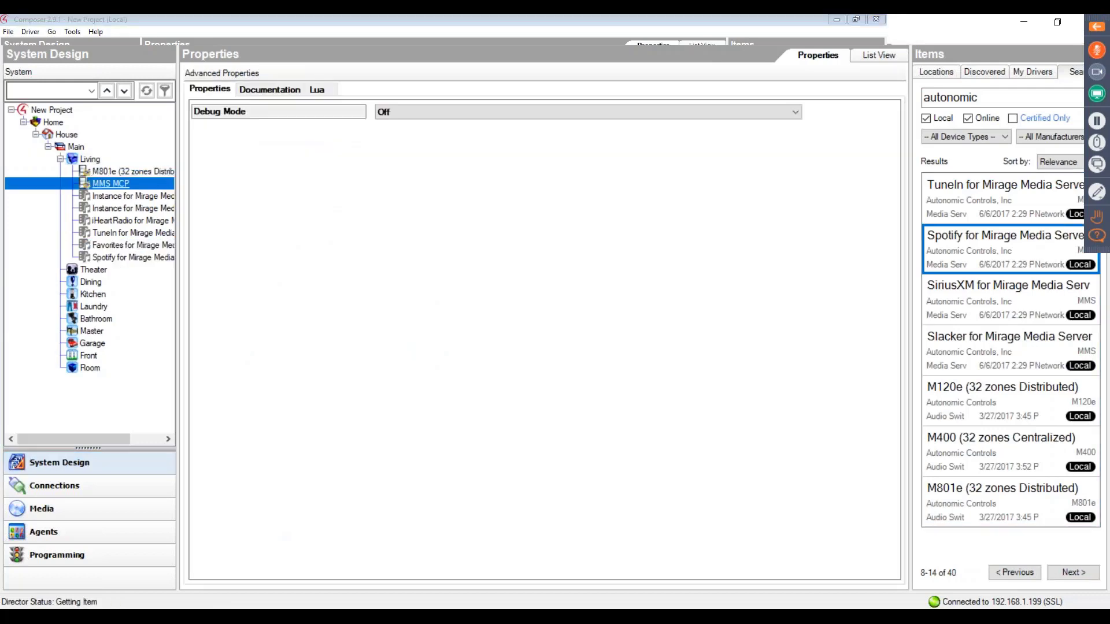
{"action": "left_click", "coordinate": [324, 89]}
{"action": "left_click", "coordinate": [269, 159]}
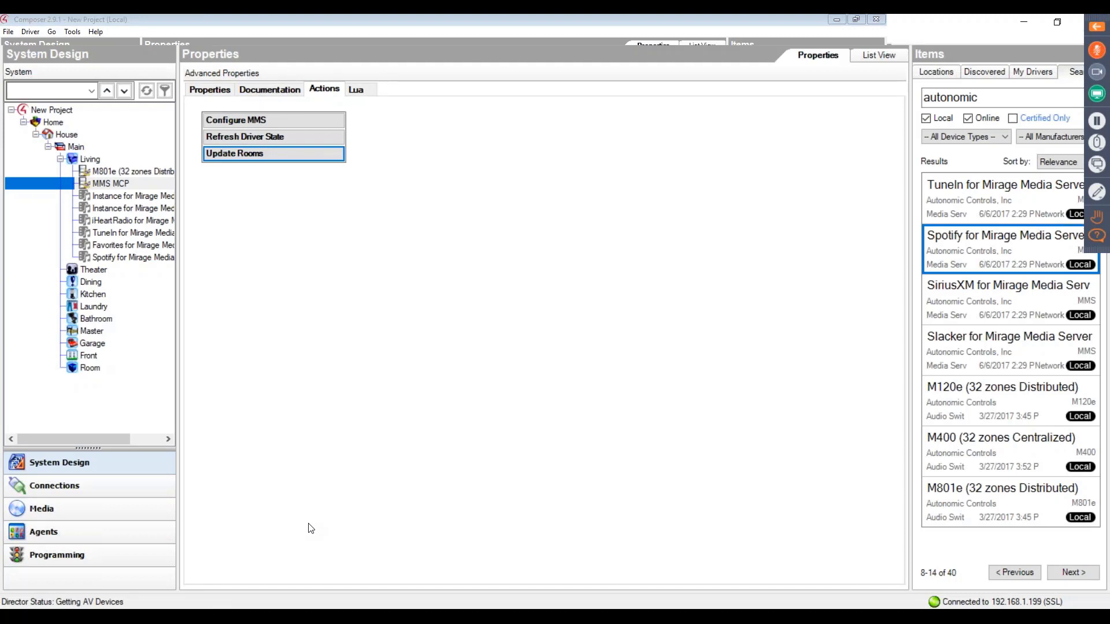
{"action": "left_click", "coordinate": [256, 141]}
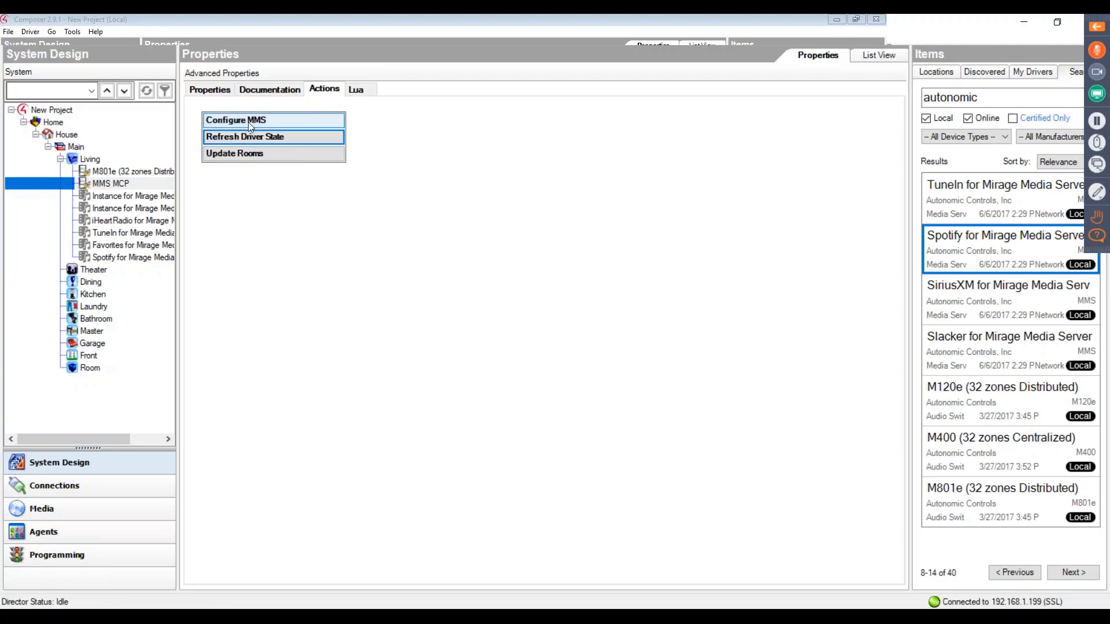
{"action": "left_click", "coordinate": [248, 123]}
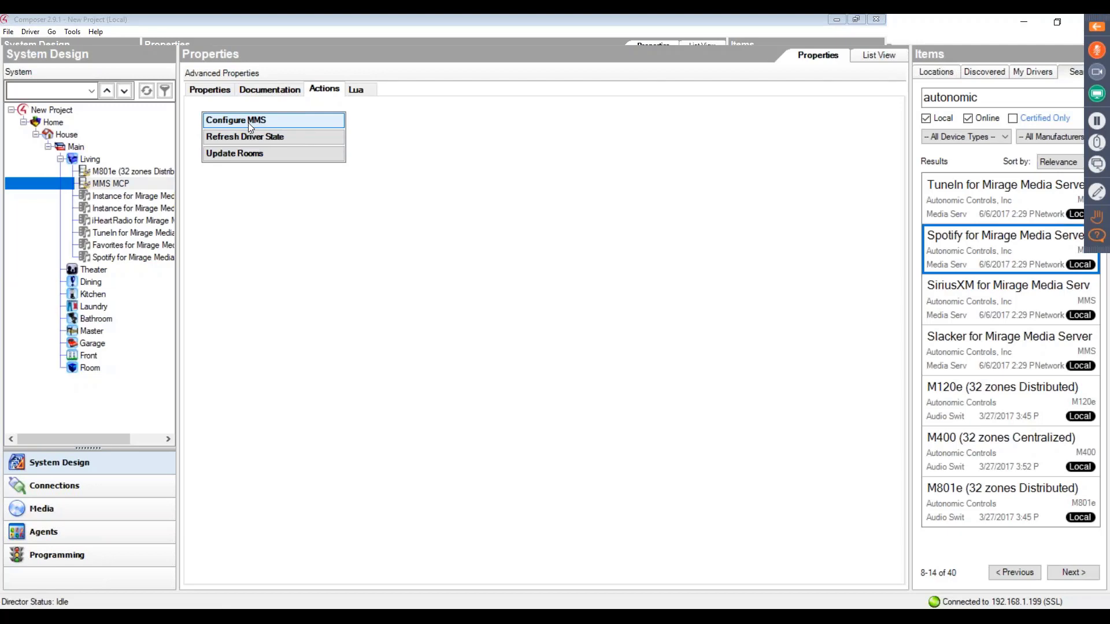
{"action": "left_click", "coordinate": [248, 122]}
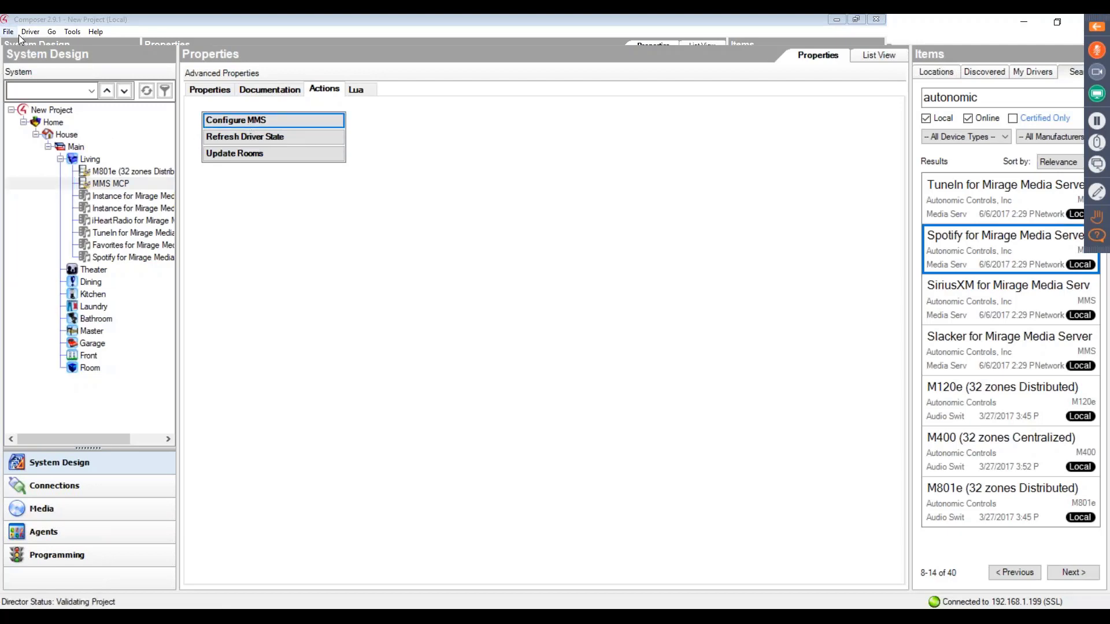
- Refresh the project and its navigators
{"action": "left_click", "coordinate": [19, 34]}
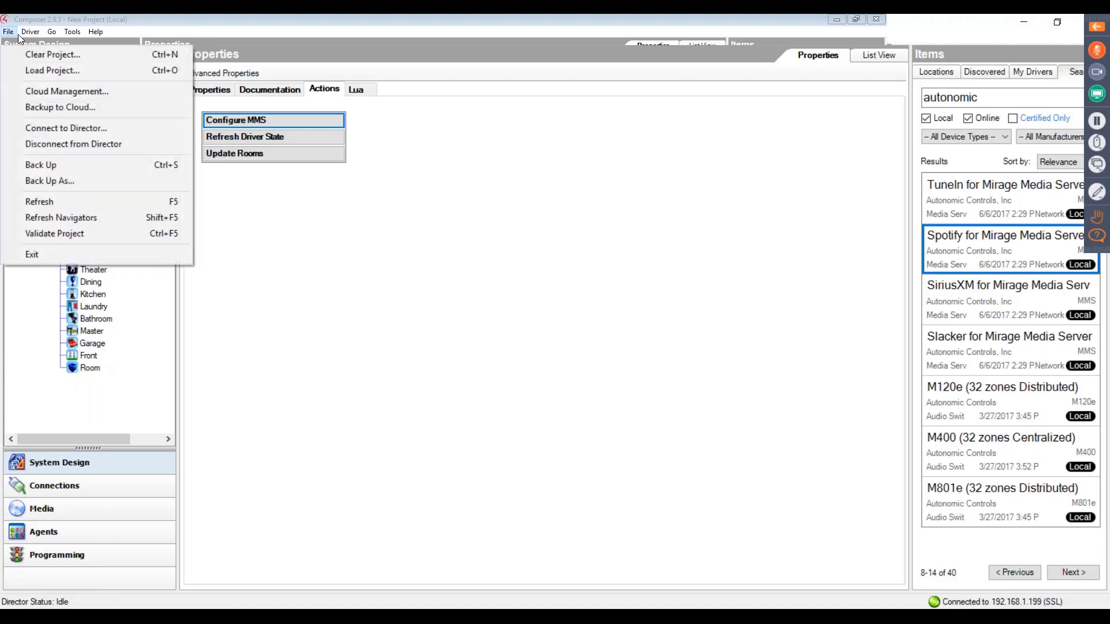
{"action": "left_click", "coordinate": [49, 202]}
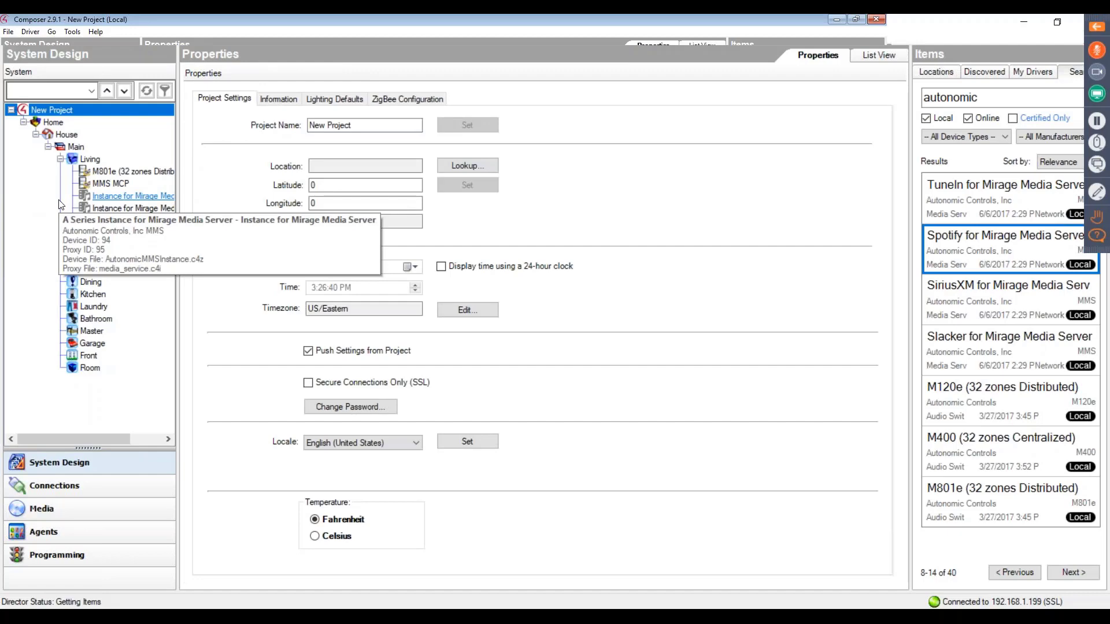
{"action": "left_click", "coordinate": [8, 32]}
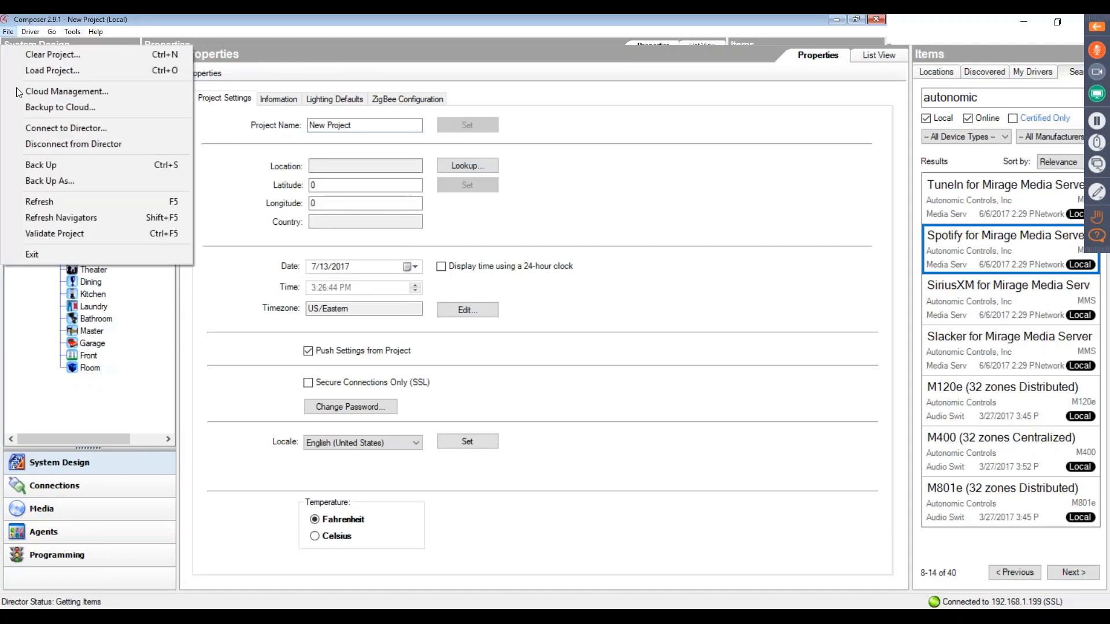
{"action": "left_click", "coordinate": [19, 215]}
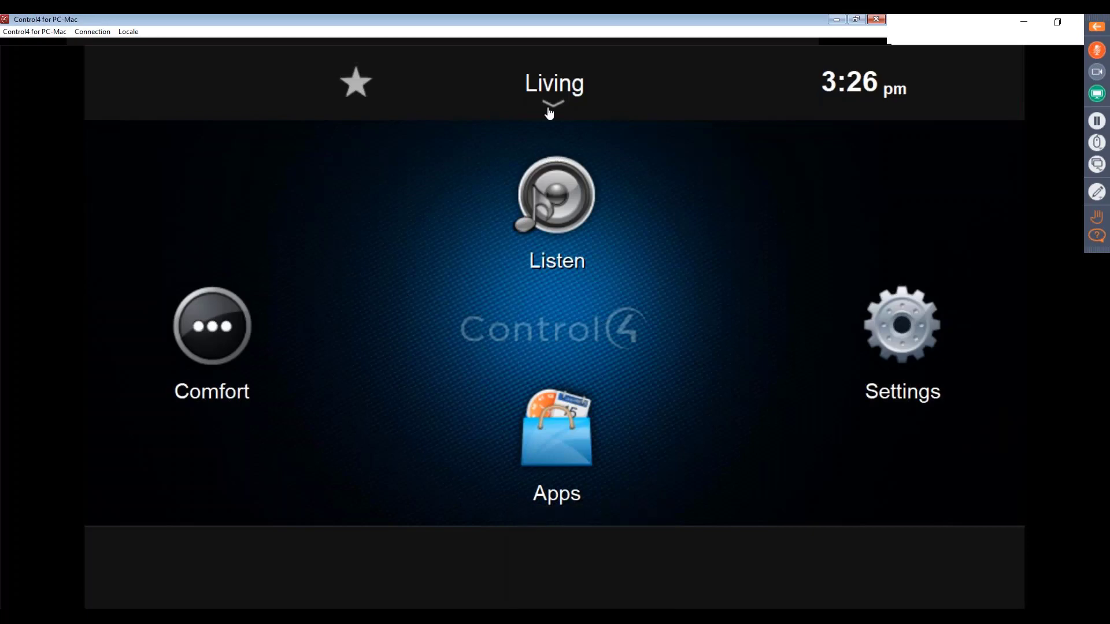
- Switch to Control4 for PC-Mac, check Spotify for Mirage among the Living room's Listen sources, and return to the source list
{"action": "left_click", "coordinate": [559, 228]}
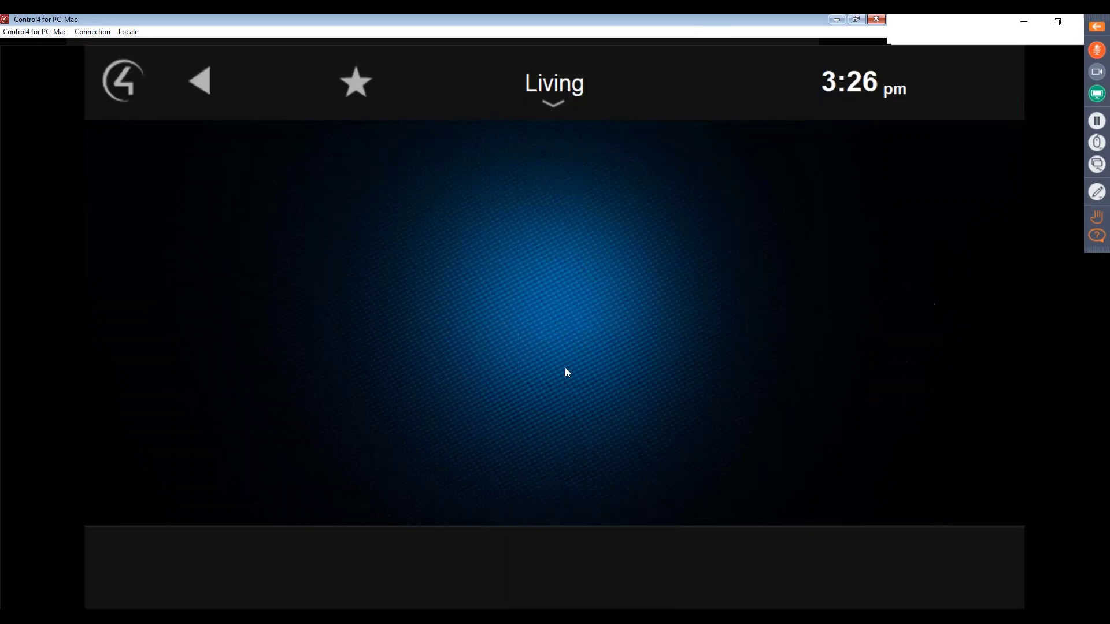
{"action": "left_click", "coordinate": [510, 408]}
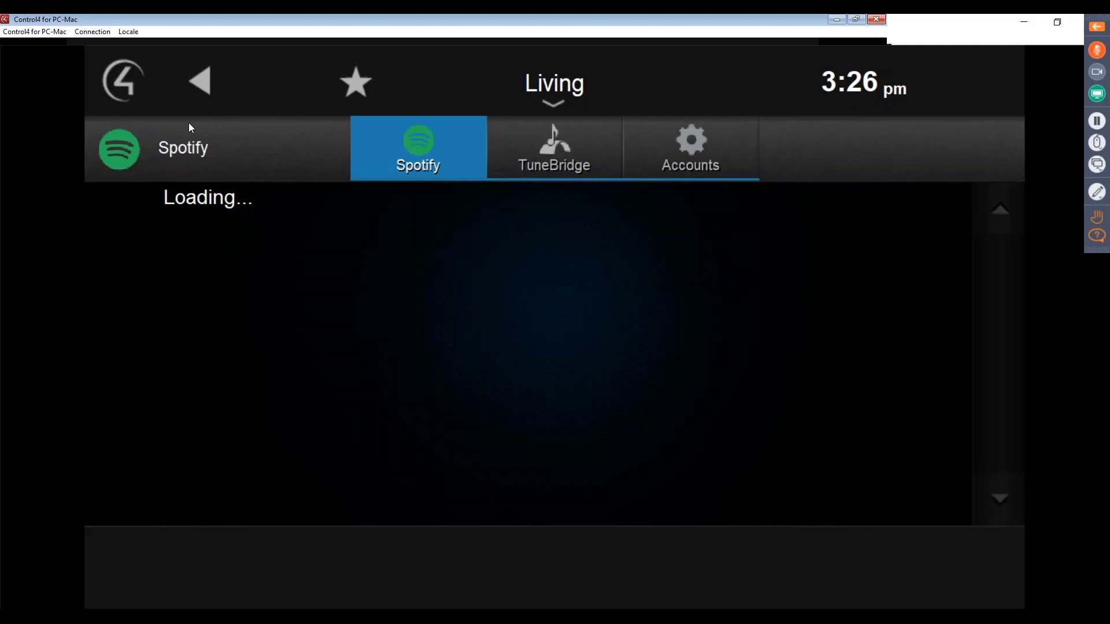
{"action": "left_click", "coordinate": [200, 82]}
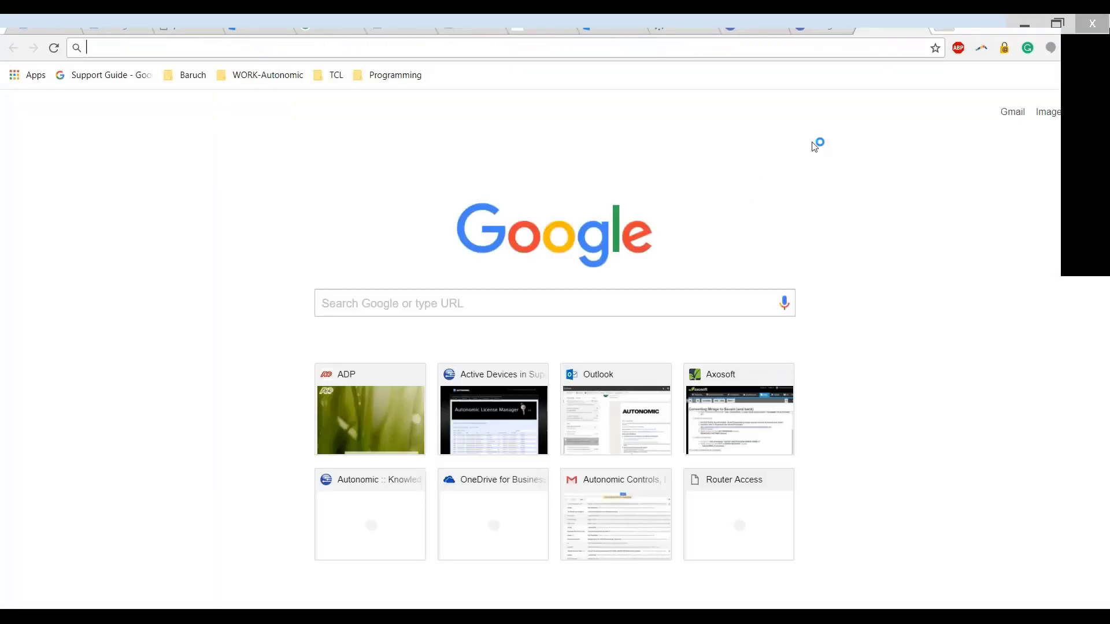
- Switch to the web browser and open the Mirage Media Server configuration page at 192.168.12.195/config
{"action": "type", "text": "192.168"}
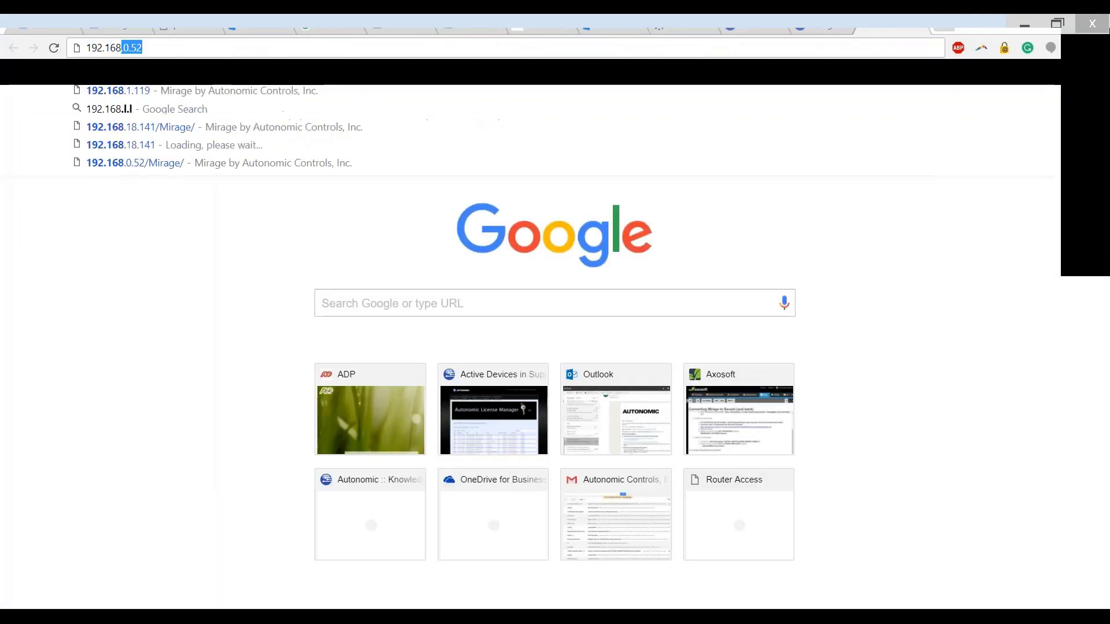
{"action": "type", "text": "."}
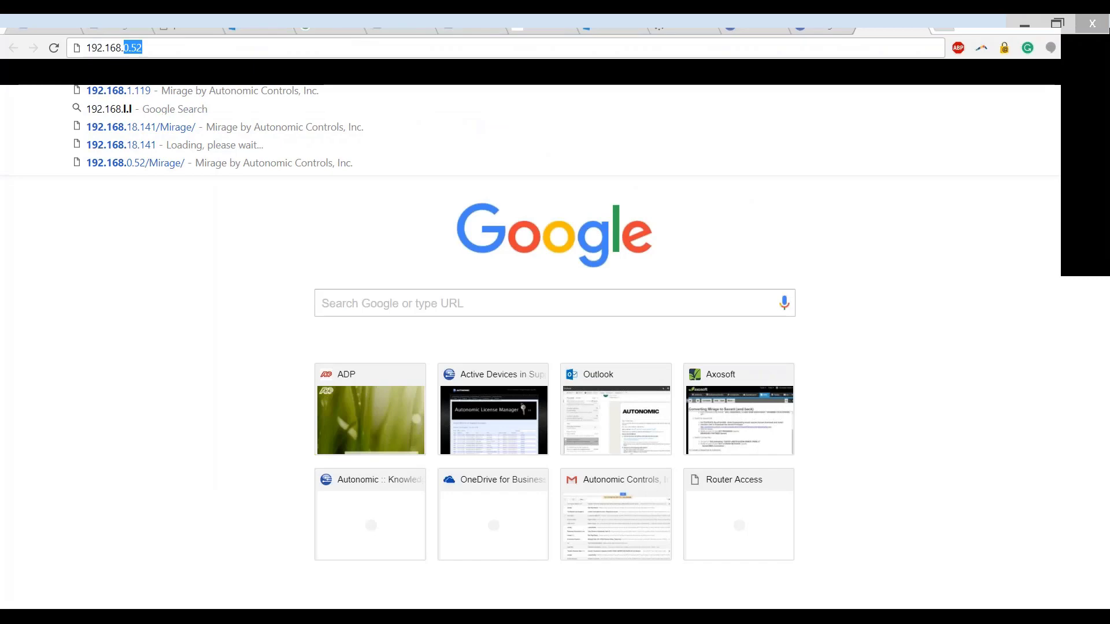
{"action": "type", "text": "12.195"}
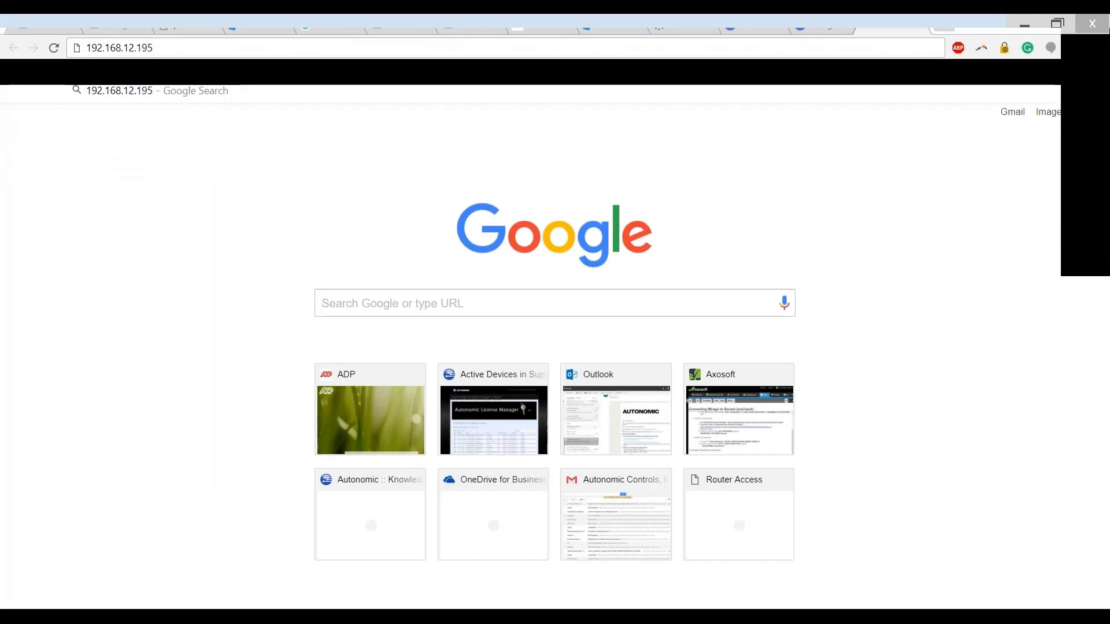
{"action": "type", "text": "/config"}
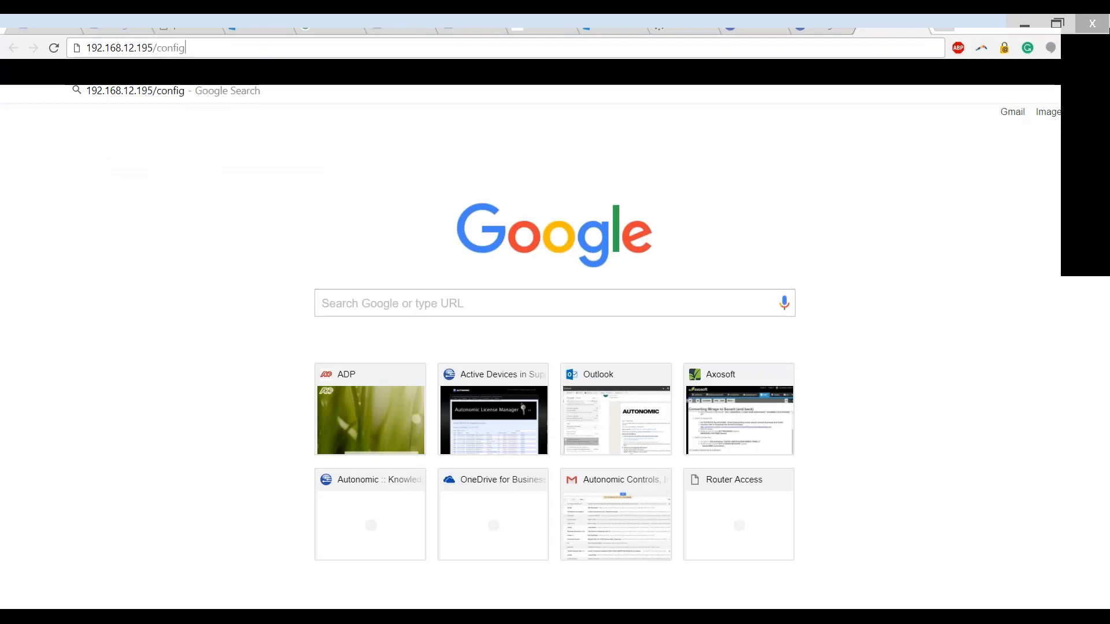
{"action": "key", "text": "Return"}
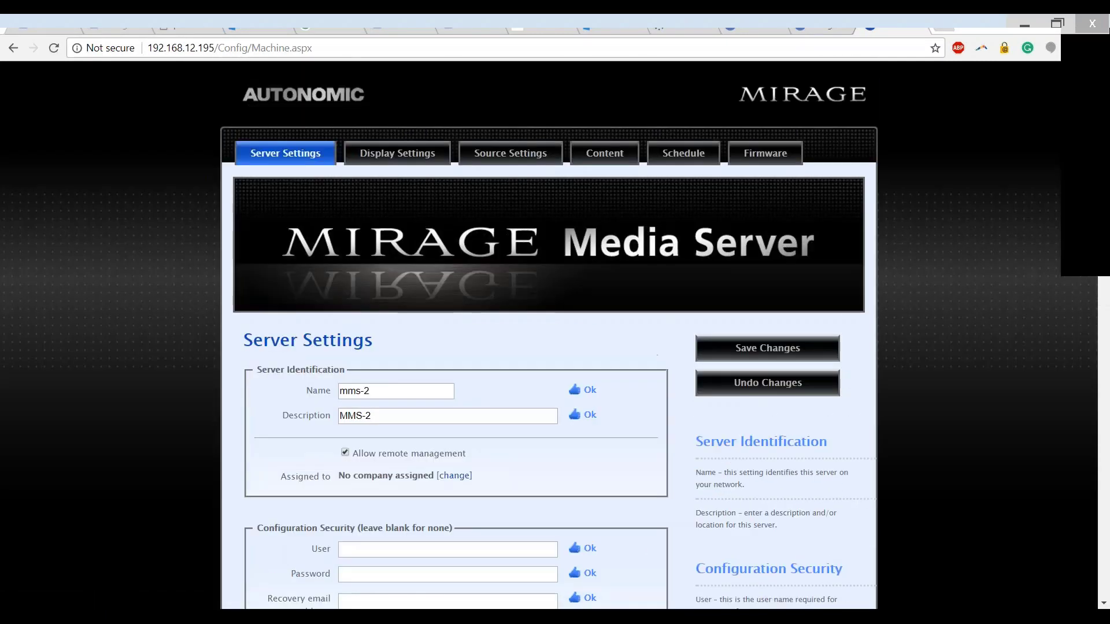
- Add a Spotify account to the media server's online credentials, entering the account user name and password, and dismiss the browser's password-saving offer
{"action": "left_click", "coordinate": [607, 155]}
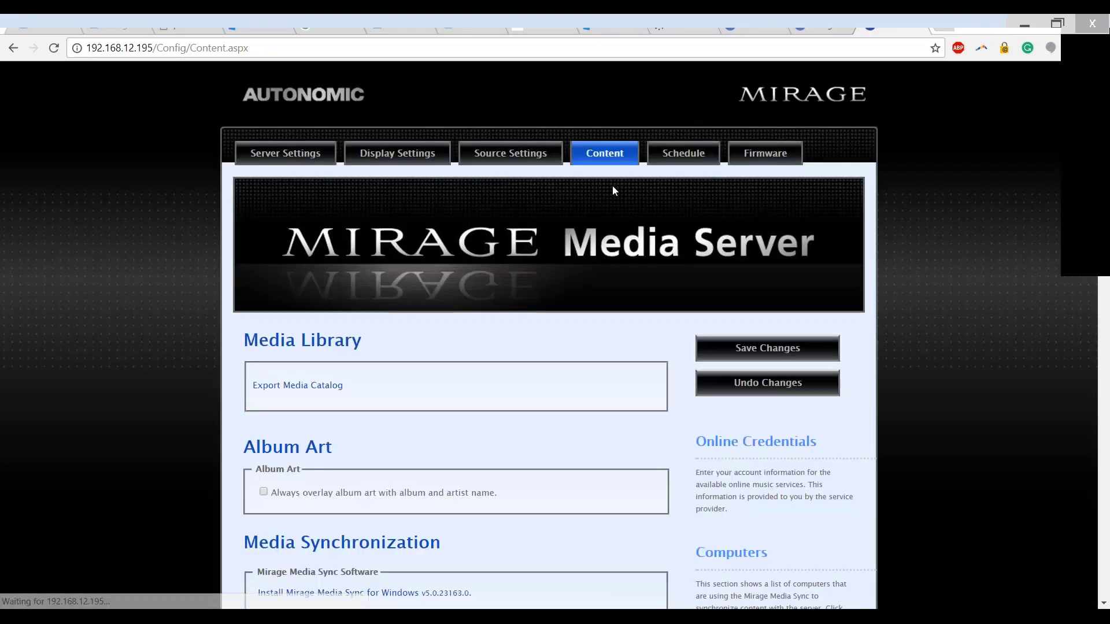
{"action": "scroll", "coordinate": [602, 282], "scroll_direction": "down", "scroll_amount": 5}
{"action": "scroll", "coordinate": [614, 373], "scroll_direction": "down", "scroll_amount": 10}
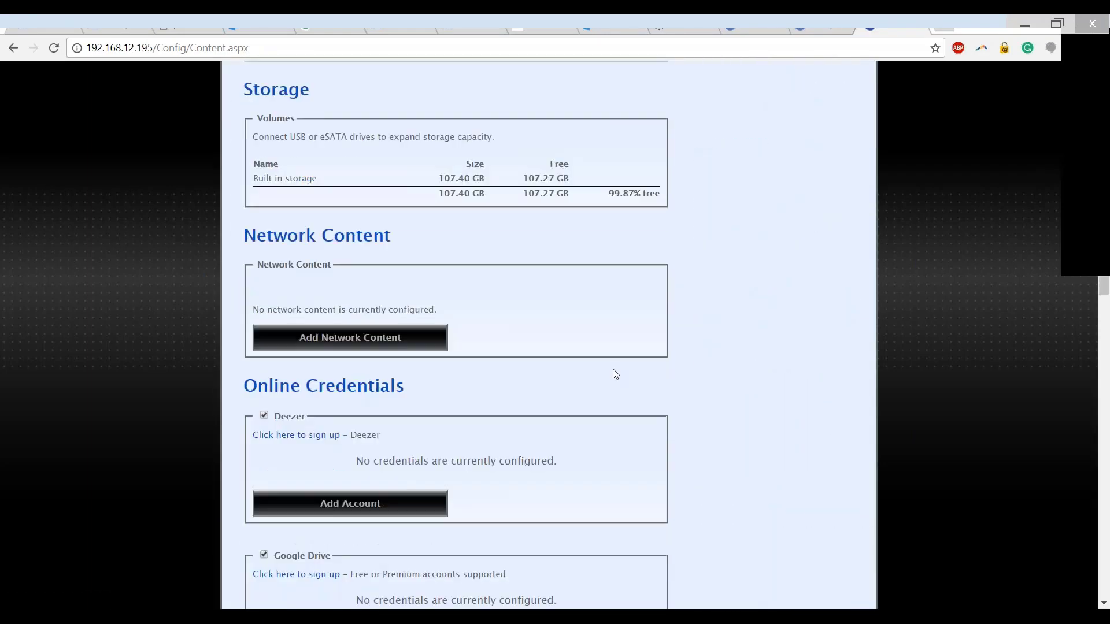
{"action": "scroll", "coordinate": [613, 369], "scroll_direction": "down", "scroll_amount": 10}
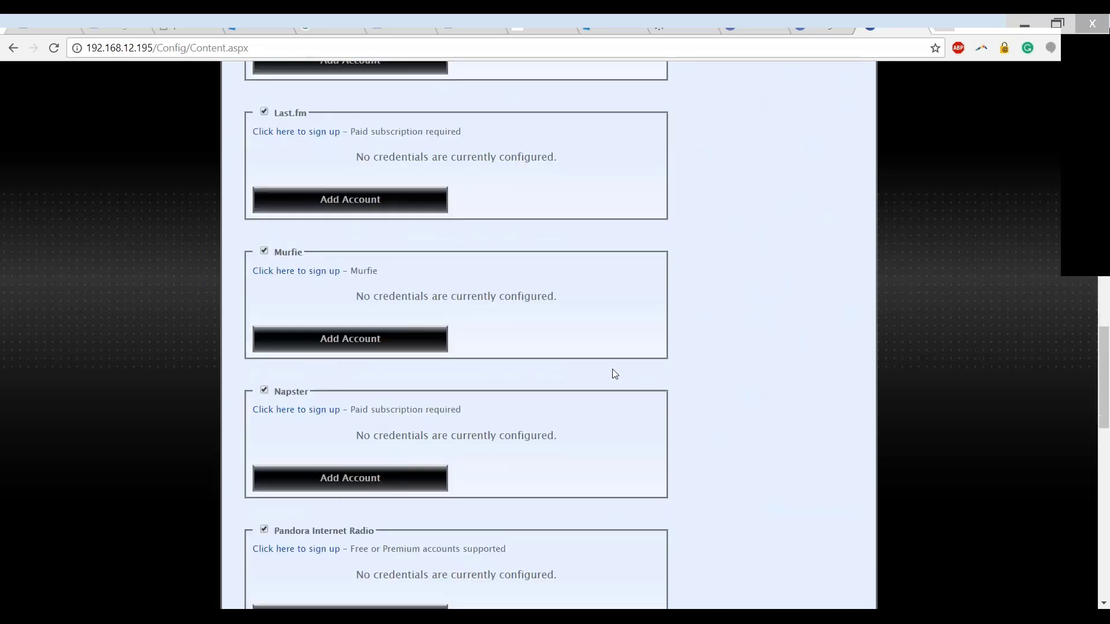
{"action": "scroll", "coordinate": [614, 372], "scroll_direction": "down", "scroll_amount": 9}
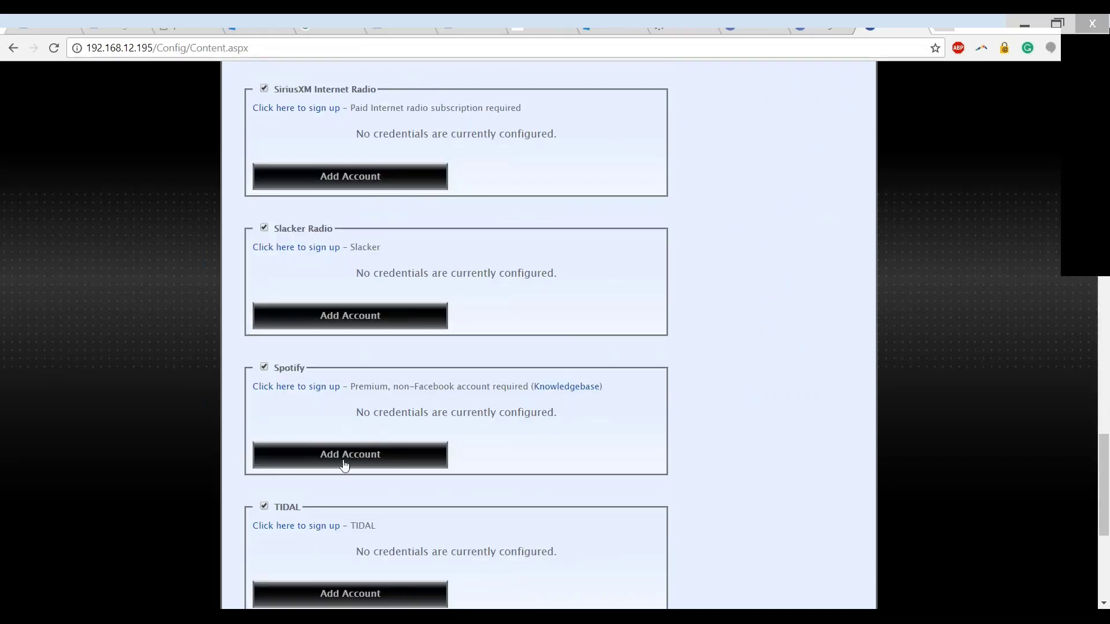
{"action": "left_click", "coordinate": [340, 453]}
{"action": "type", "text": "autonomic"}
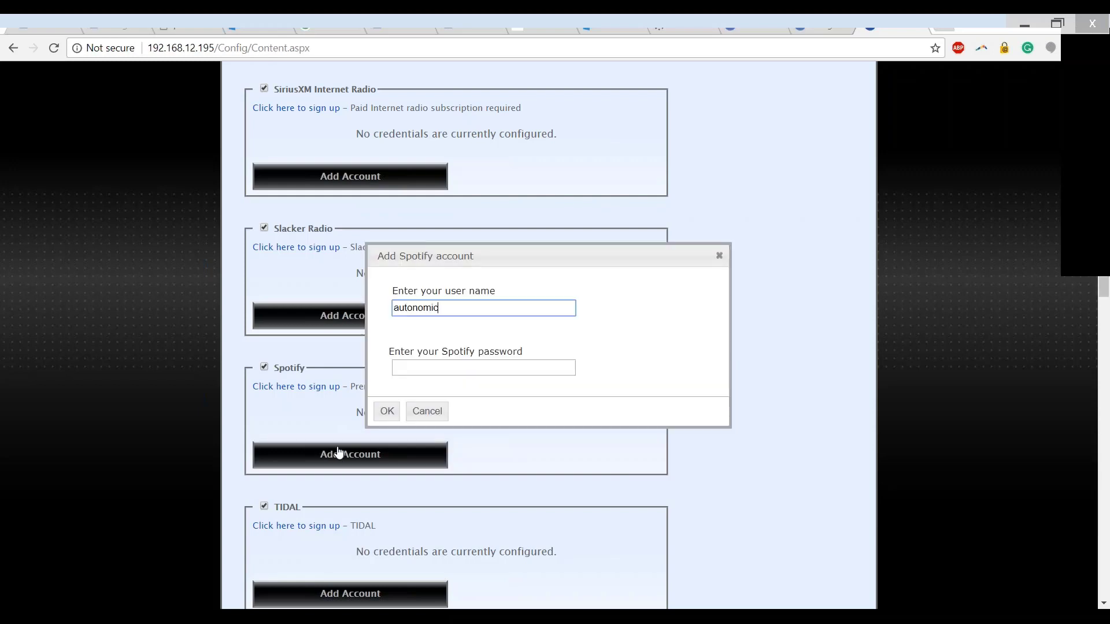
{"action": "key", "text": "Tab"}
{"action": "type", "text": "••••••••"}
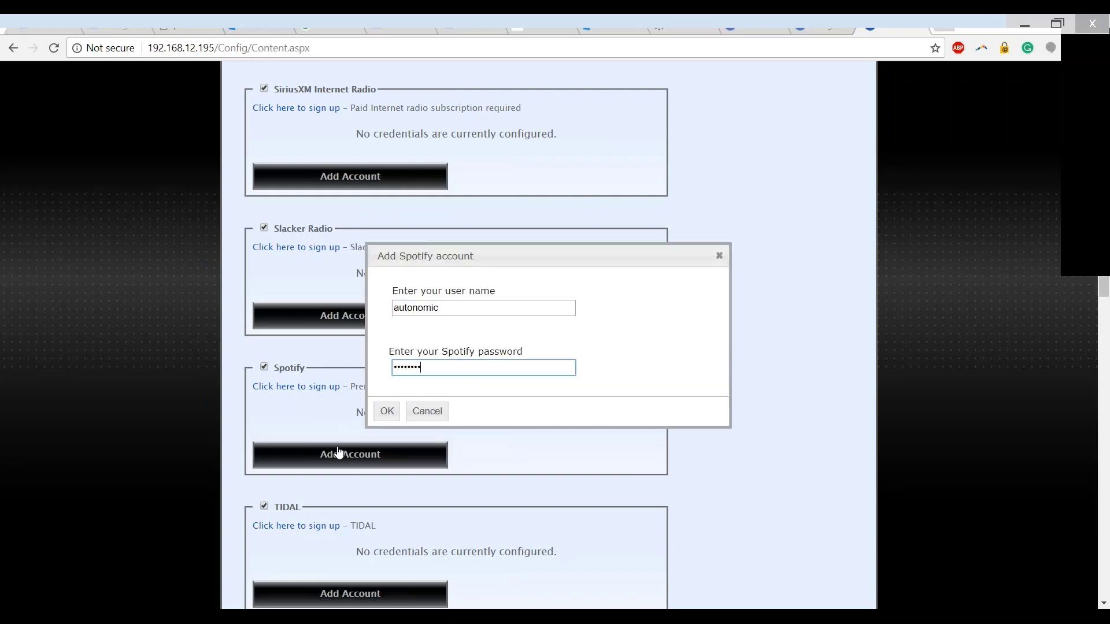
{"action": "left_click", "coordinate": [396, 420]}
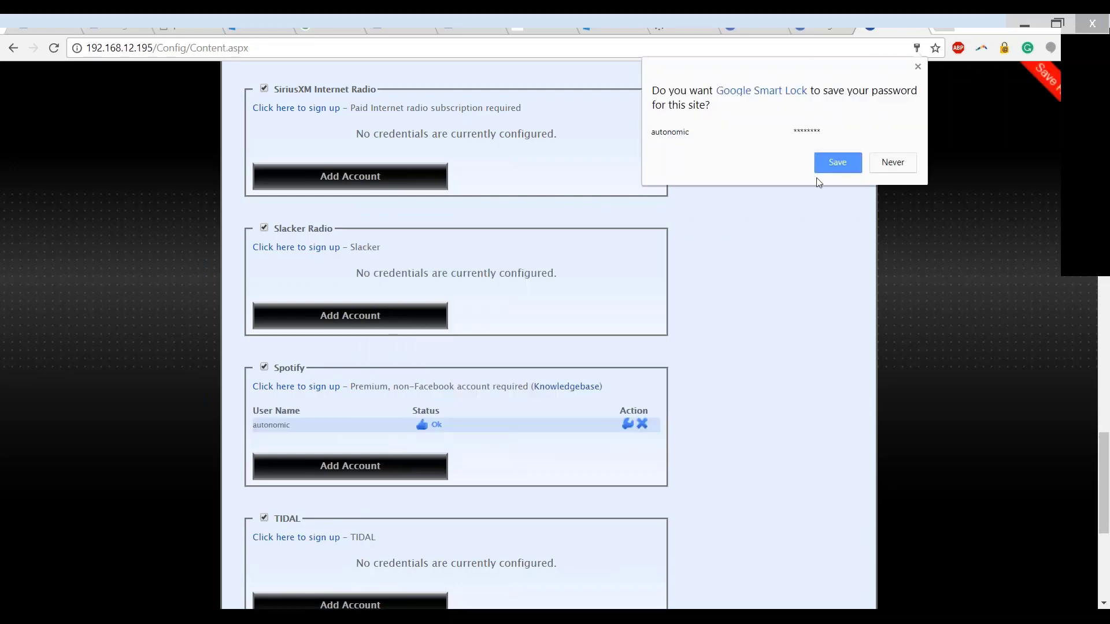
{"action": "left_click", "coordinate": [989, 177]}
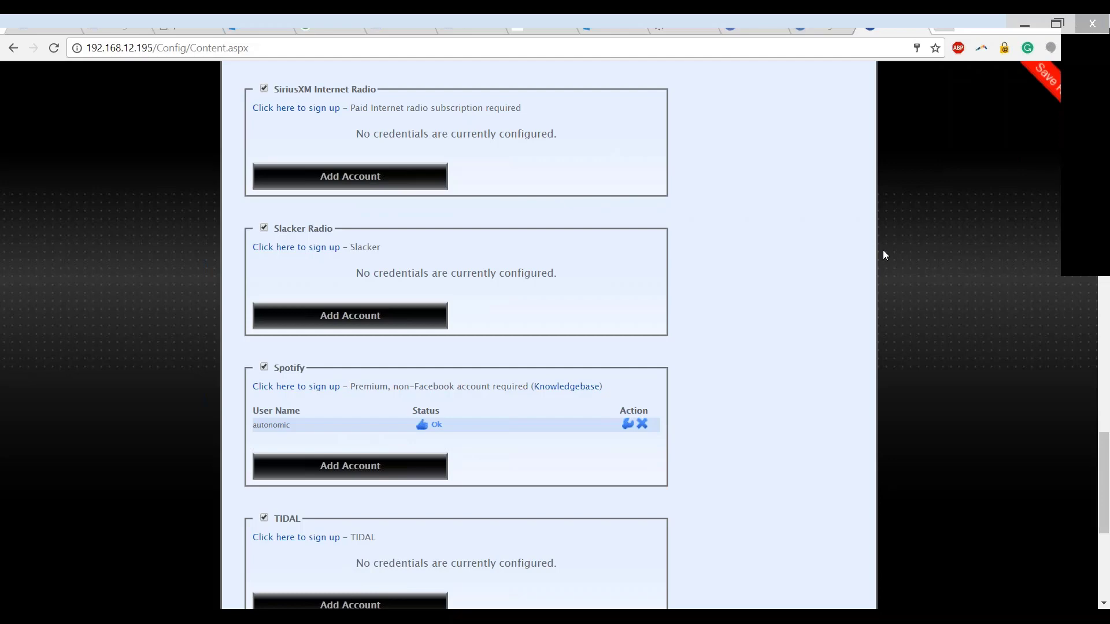
- Restart the Mirage Media Server from its server settings and confirm the restart
{"action": "scroll", "coordinate": [882, 250], "scroll_direction": "up", "scroll_amount": 20}
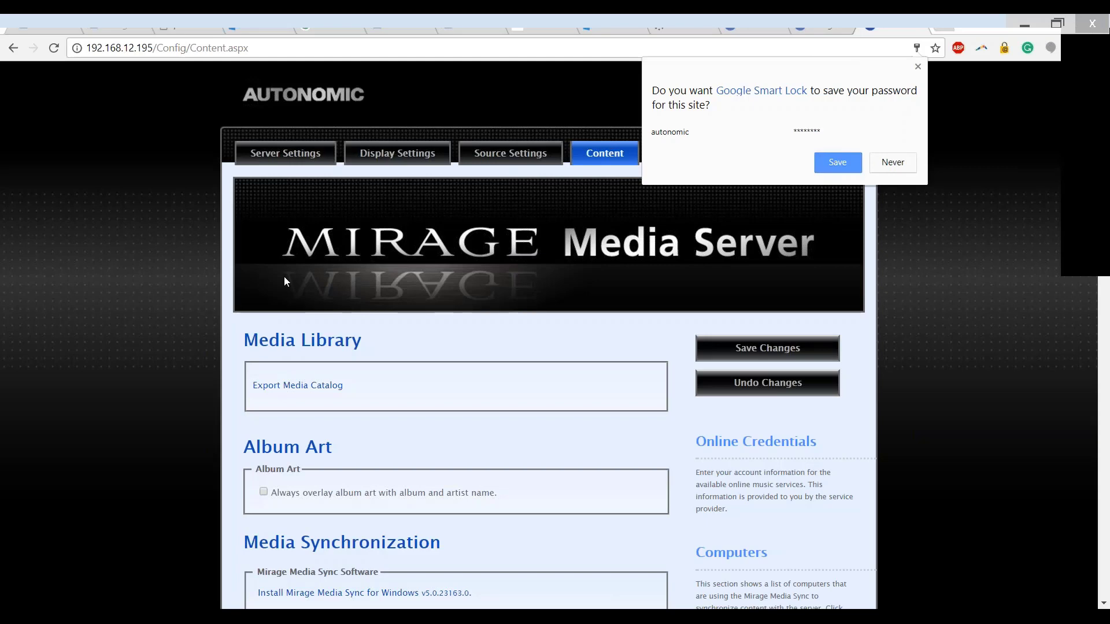
{"action": "left_click", "coordinate": [200, 215]}
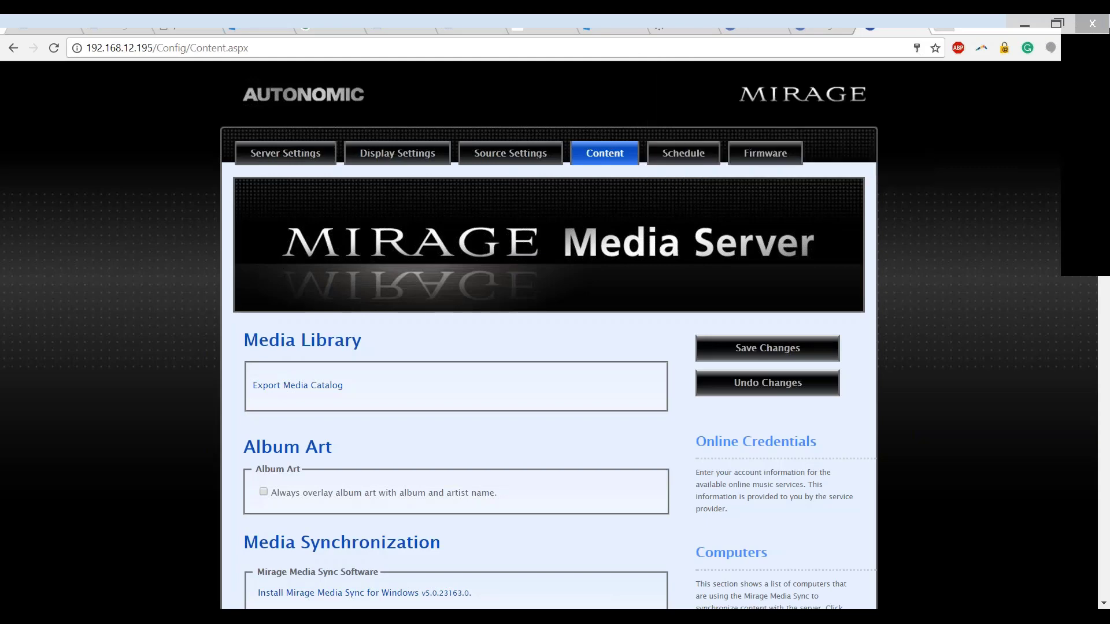
{"action": "left_click", "coordinate": [285, 153]}
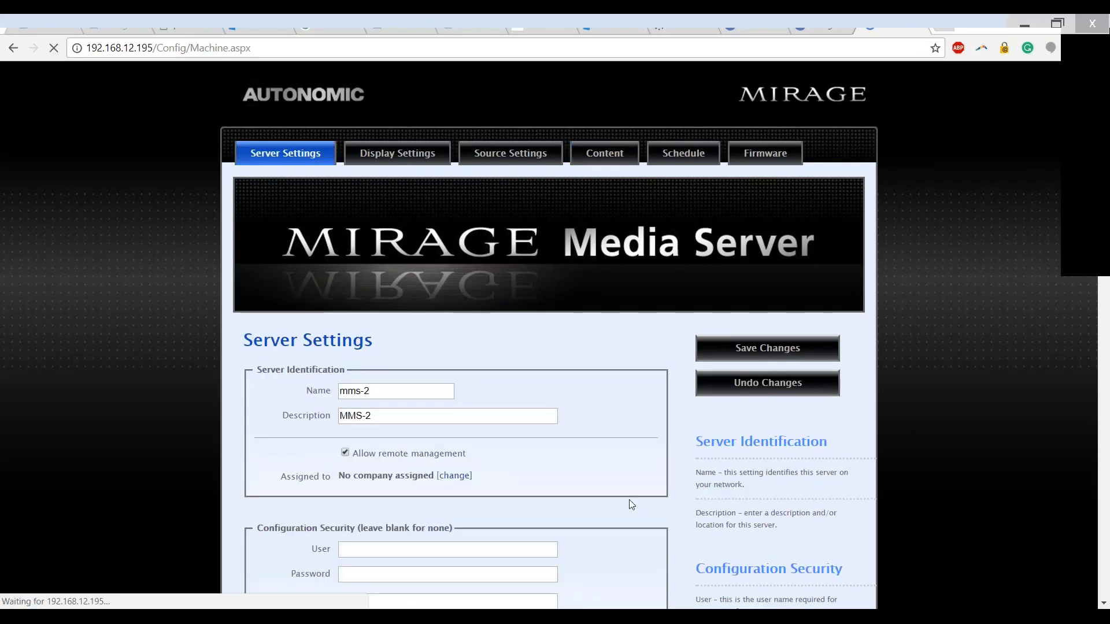
{"action": "scroll", "coordinate": [629, 506], "scroll_direction": "down", "scroll_amount": 15}
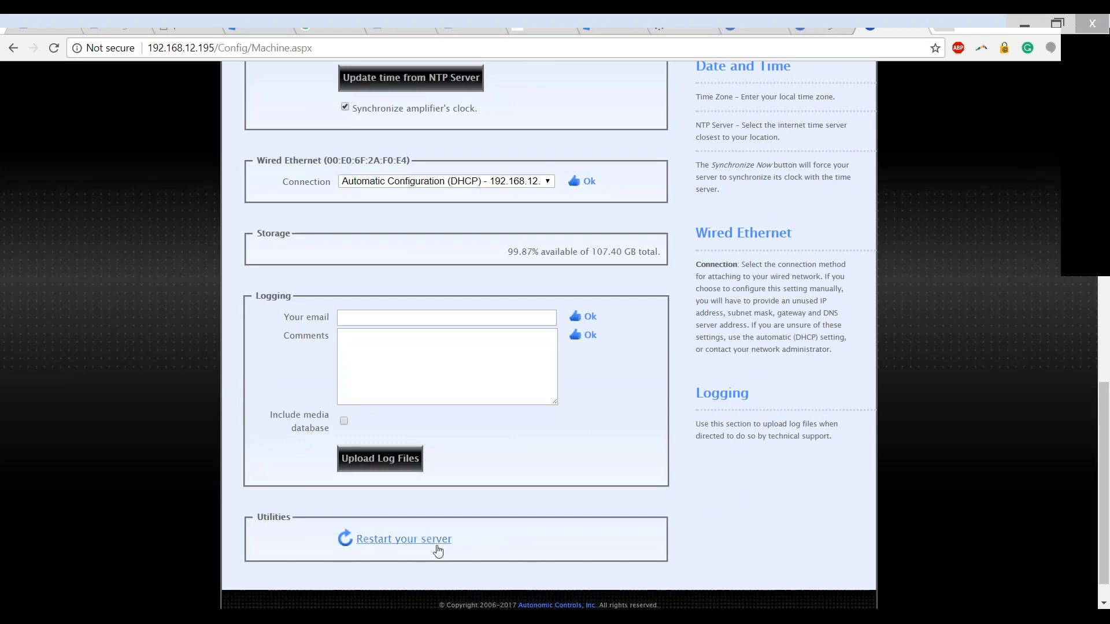
{"action": "left_click", "coordinate": [438, 547]}
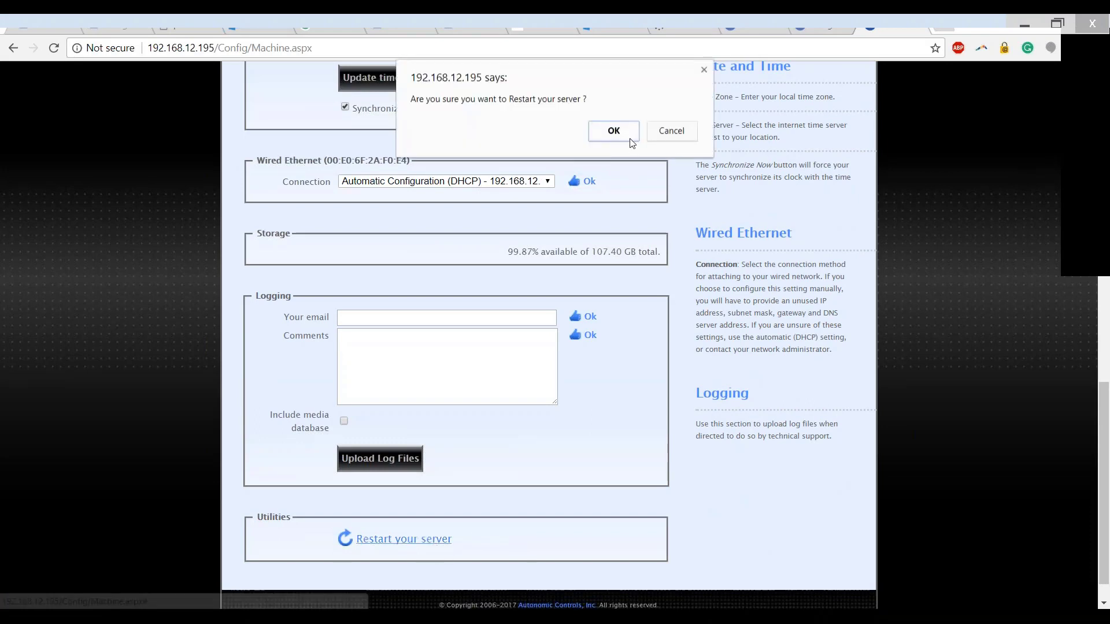
{"action": "left_click", "coordinate": [629, 137]}
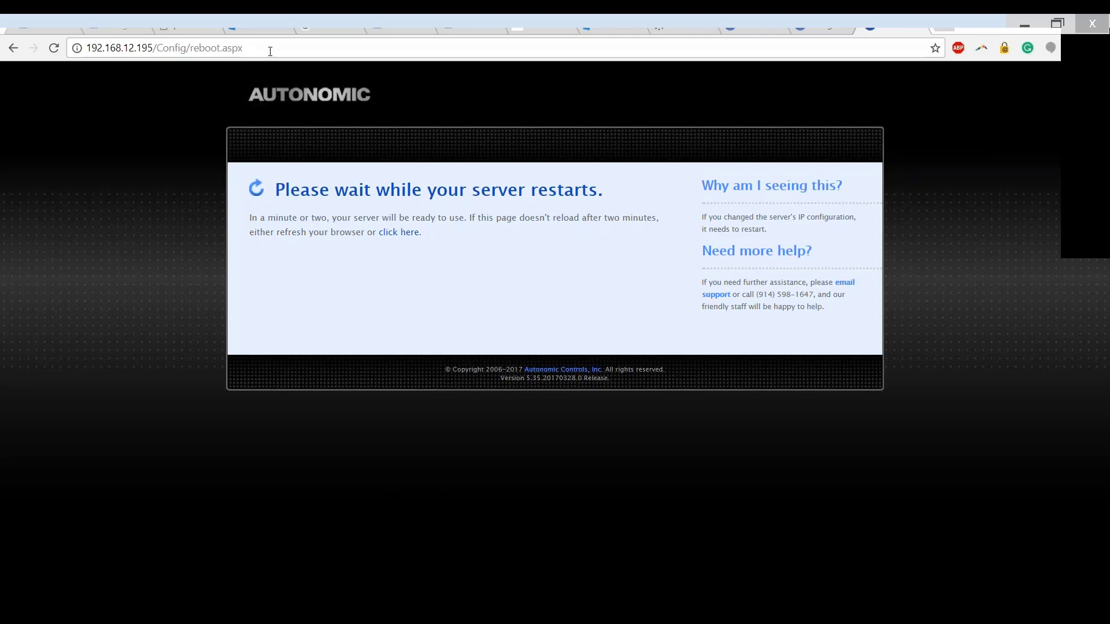
- Load the Mirage web player at 192.168.12.195 and reload it to check the server's connection
{"action": "left_click_drag", "start_coordinate": [243, 48], "coordinate": [159, 56]}
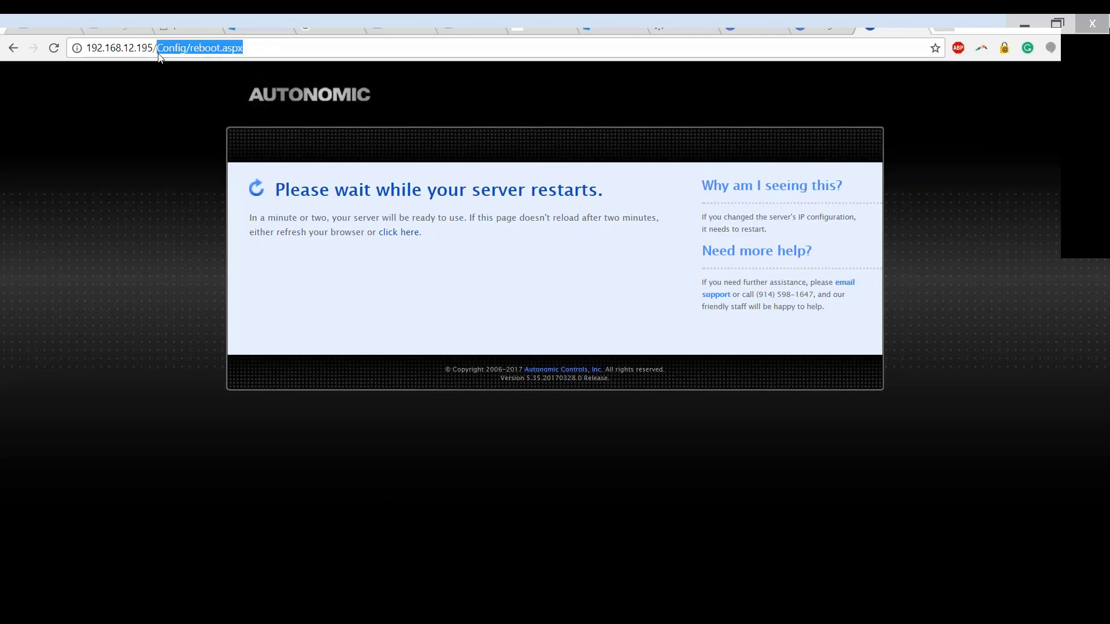
{"action": "key", "text": "BackSpace"}
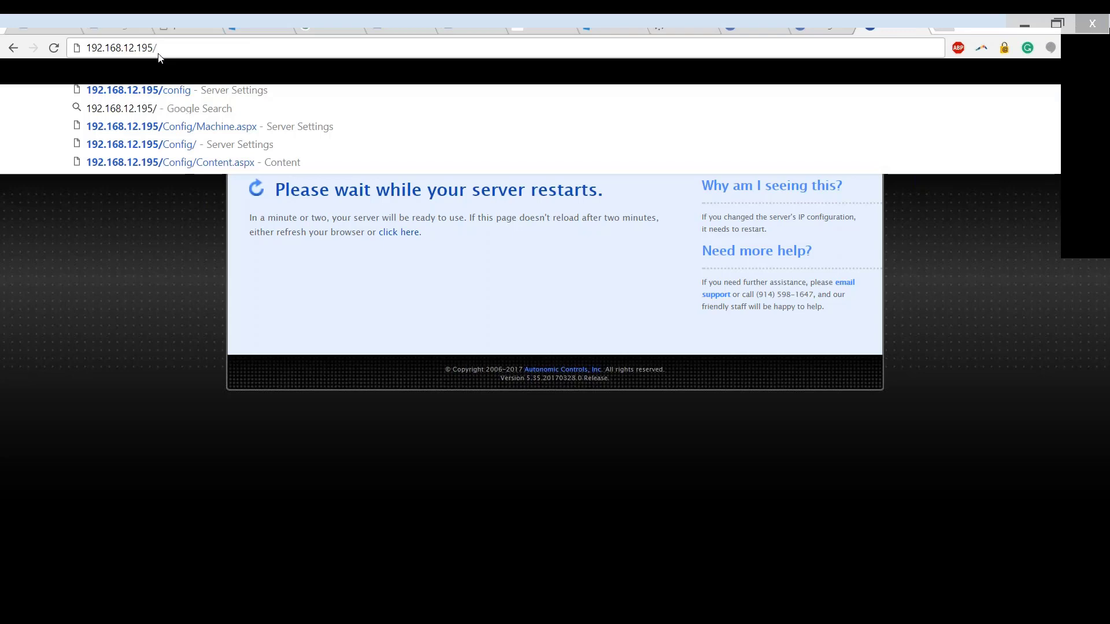
{"action": "key", "text": "Return"}
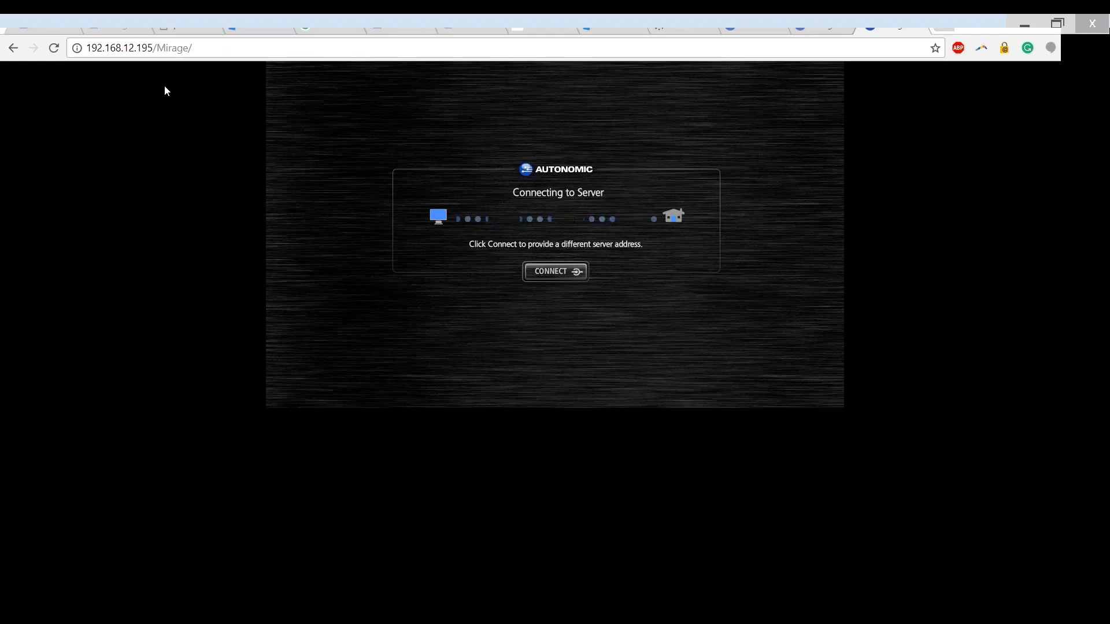
{"action": "left_click", "coordinate": [53, 48]}
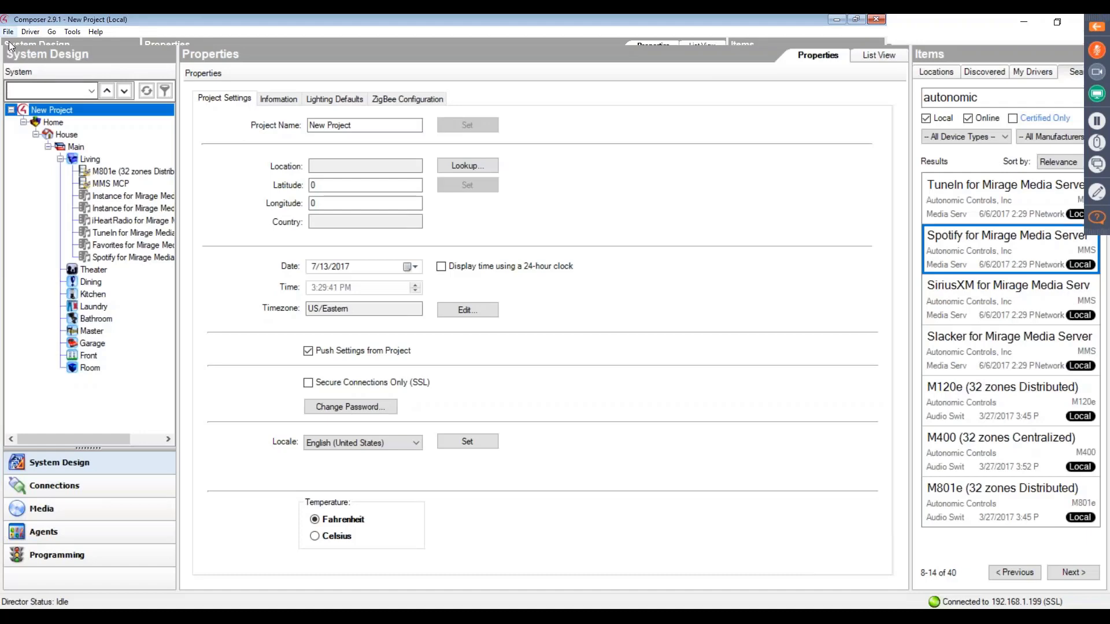
- Switch to the web browser and reload the Mirage web player to recheck its connection after the server restart
{"action": "left_click", "coordinate": [8, 32]}
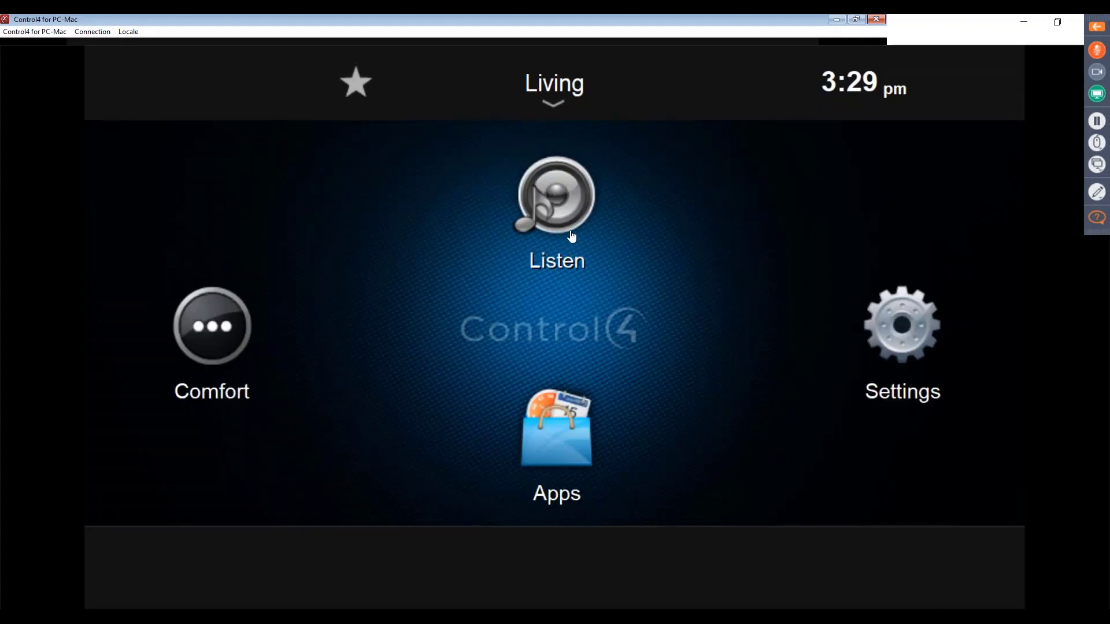
{"action": "key", "text": "alt+Tab"}
{"action": "key", "text": "alt+Tab"}
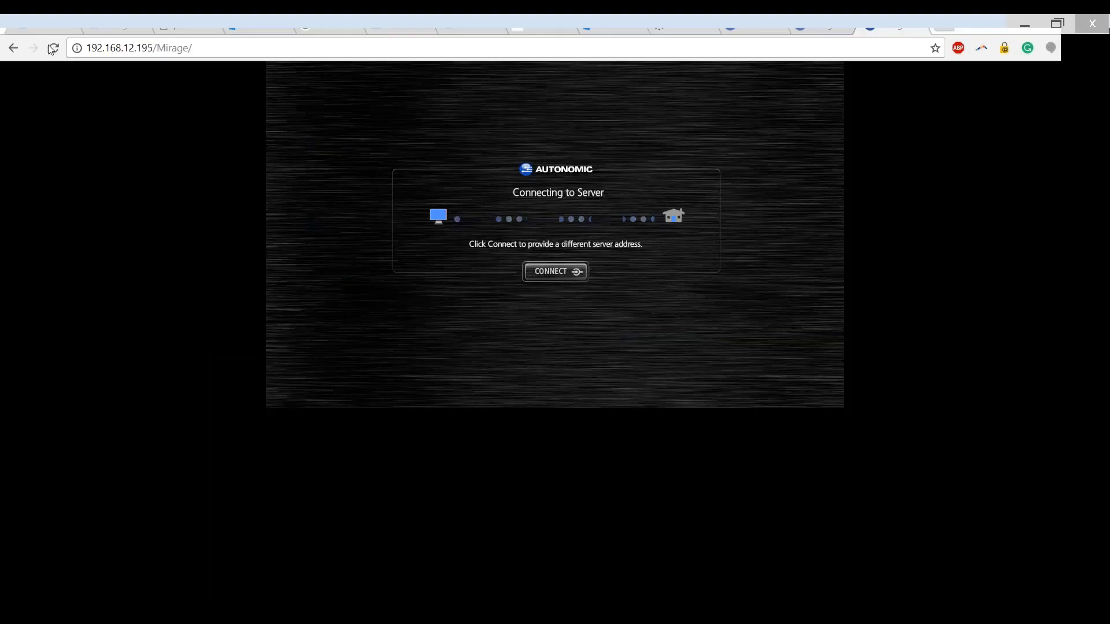
{"action": "left_click", "coordinate": [54, 49]}
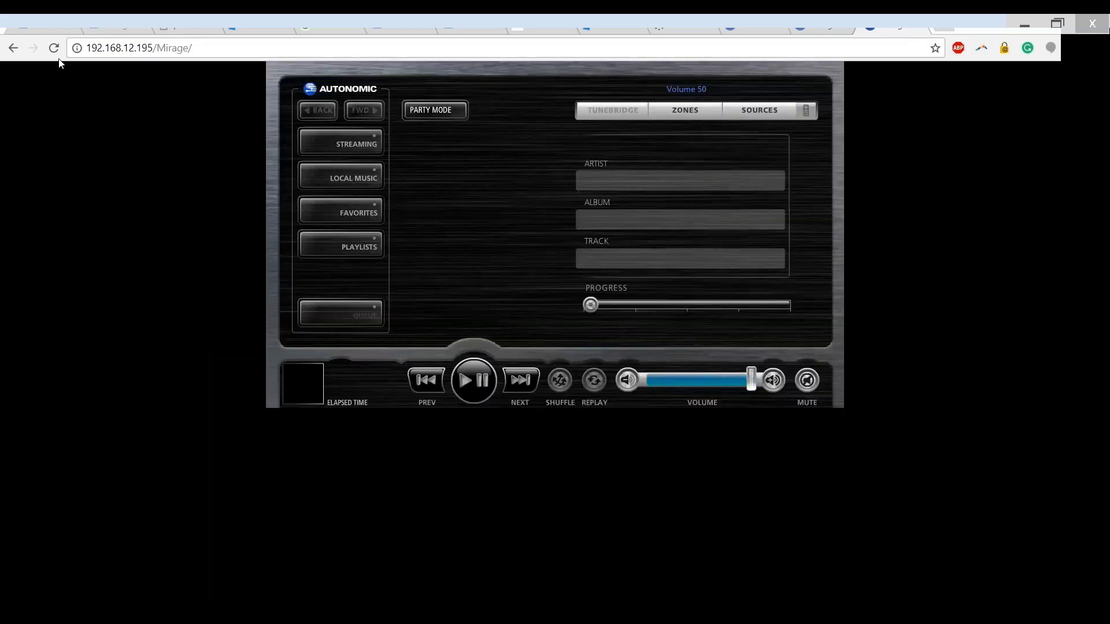
- Return to the Control4 interface, open Spotify for Mirage from the Living room's Listen sources and search for Beyonce
{"action": "key", "text": "alt+Tab"}
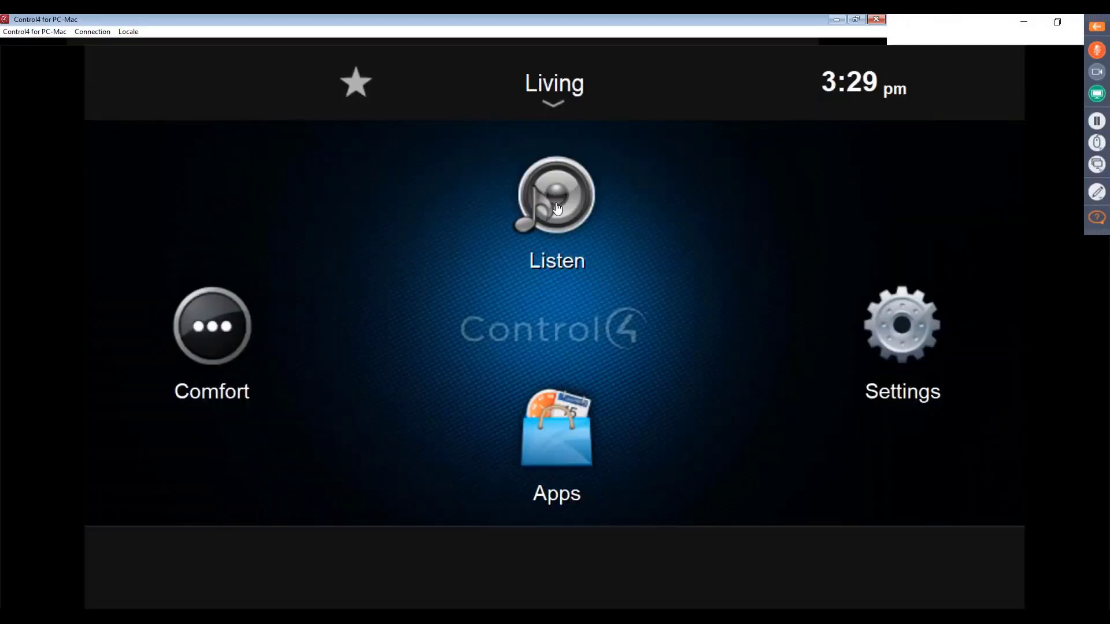
{"action": "left_click", "coordinate": [556, 208]}
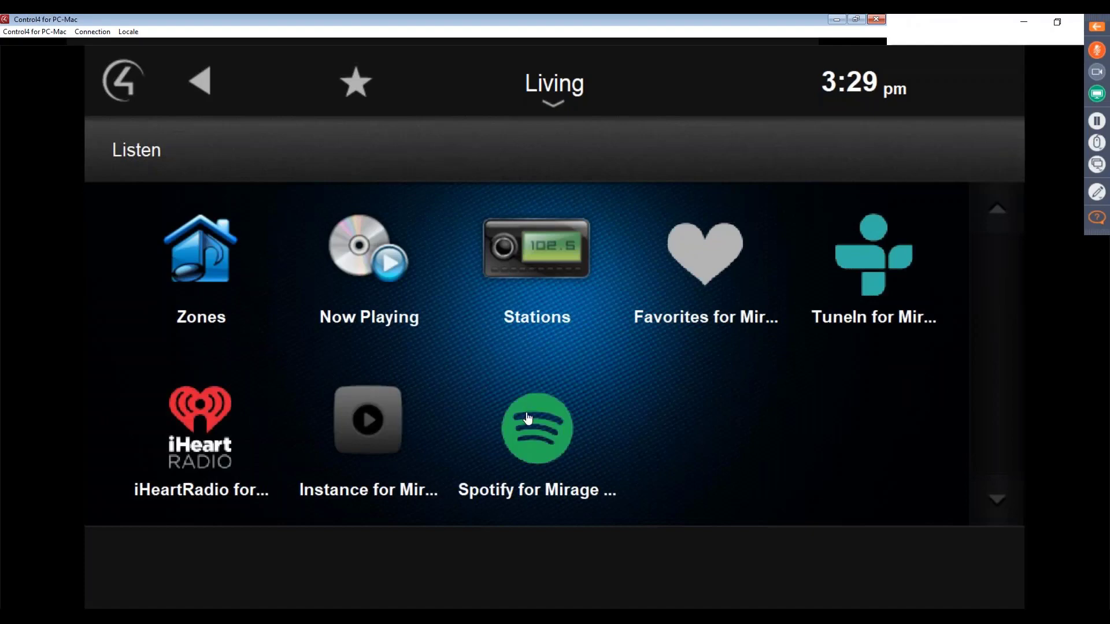
{"action": "left_click", "coordinate": [527, 418]}
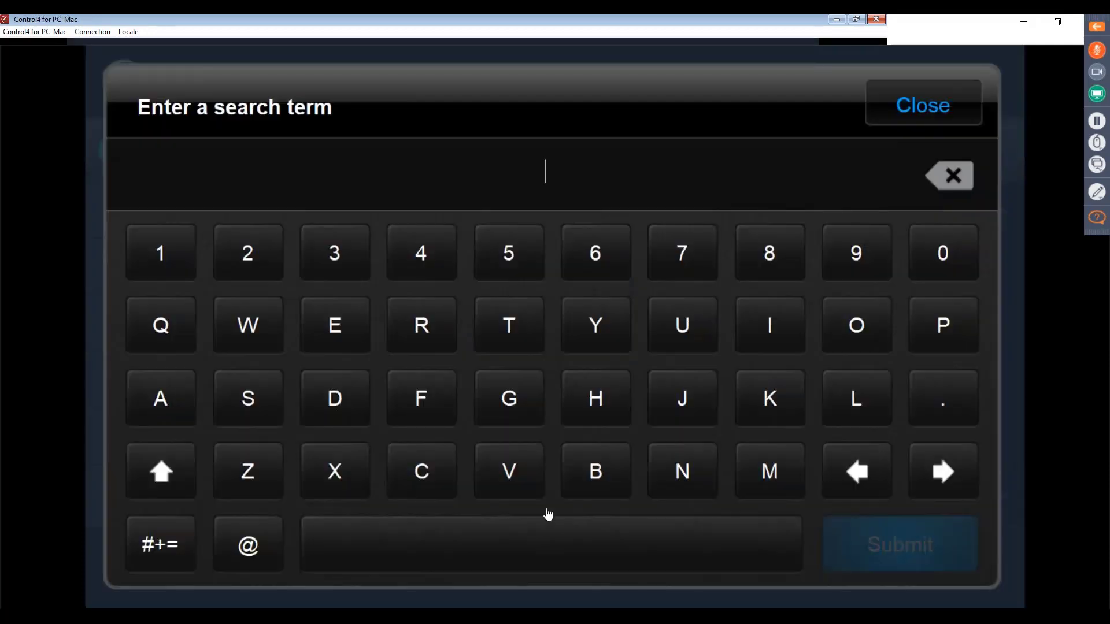
{"action": "left_click", "coordinate": [612, 487]}
{"action": "left_click", "coordinate": [348, 338]}
{"action": "left_click", "coordinate": [585, 340]}
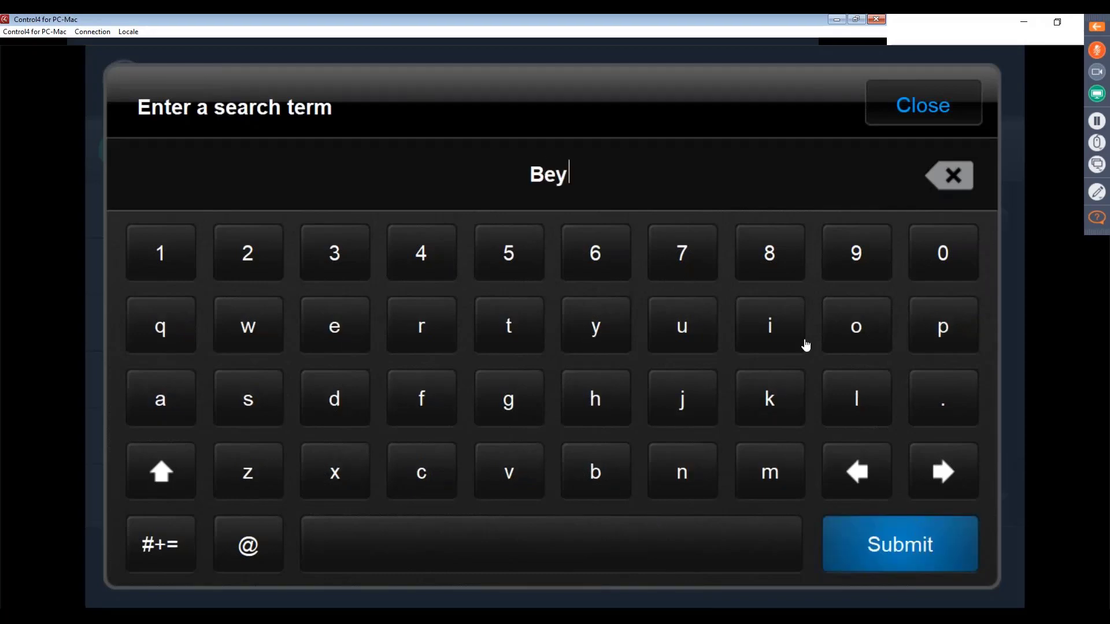
{"action": "left_click", "coordinate": [850, 332]}
{"action": "left_click", "coordinate": [676, 475]}
{"action": "left_click", "coordinate": [448, 474]}
{"action": "left_click", "coordinate": [341, 324]}
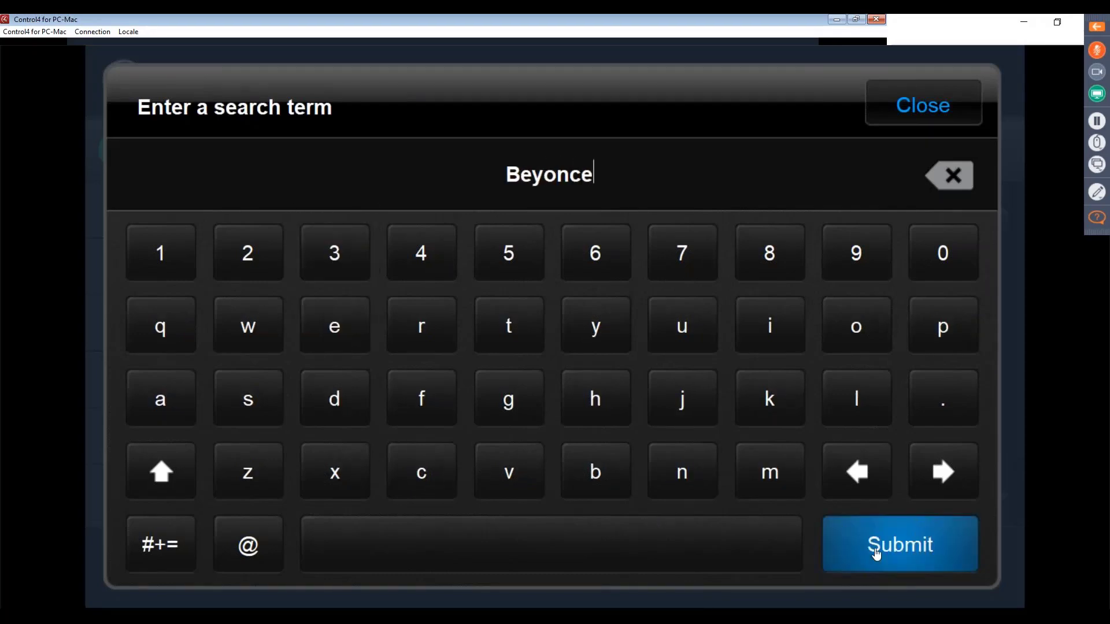
{"action": "left_click", "coordinate": [894, 551]}
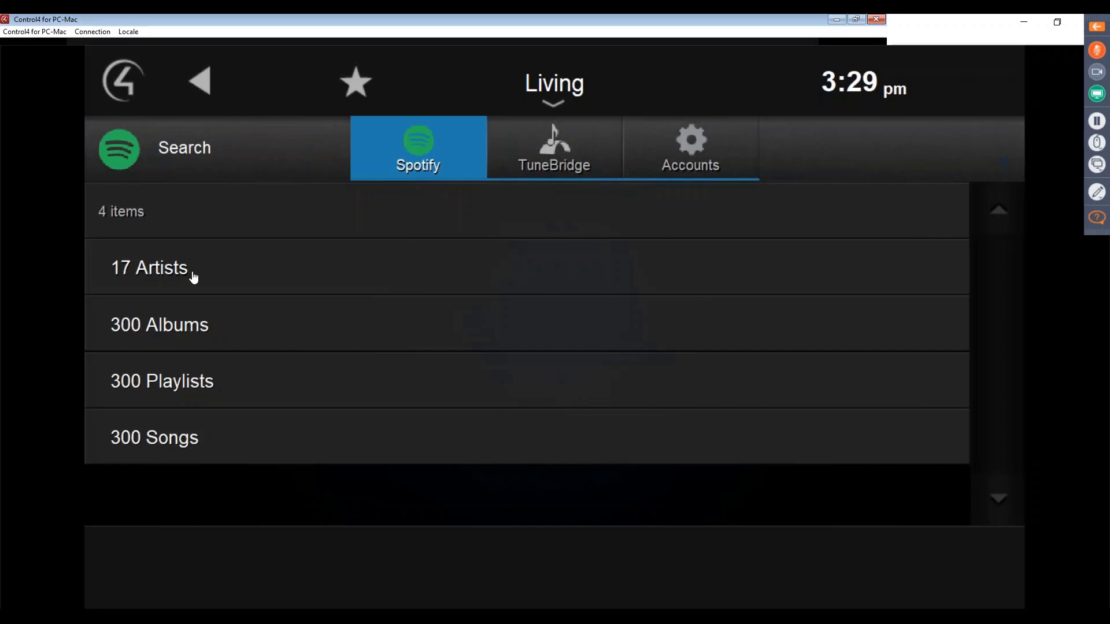
- Open Beyoncé from the artist results, play all of the Top Tracks now and show the now-playing queue
{"action": "left_click", "coordinate": [191, 272]}
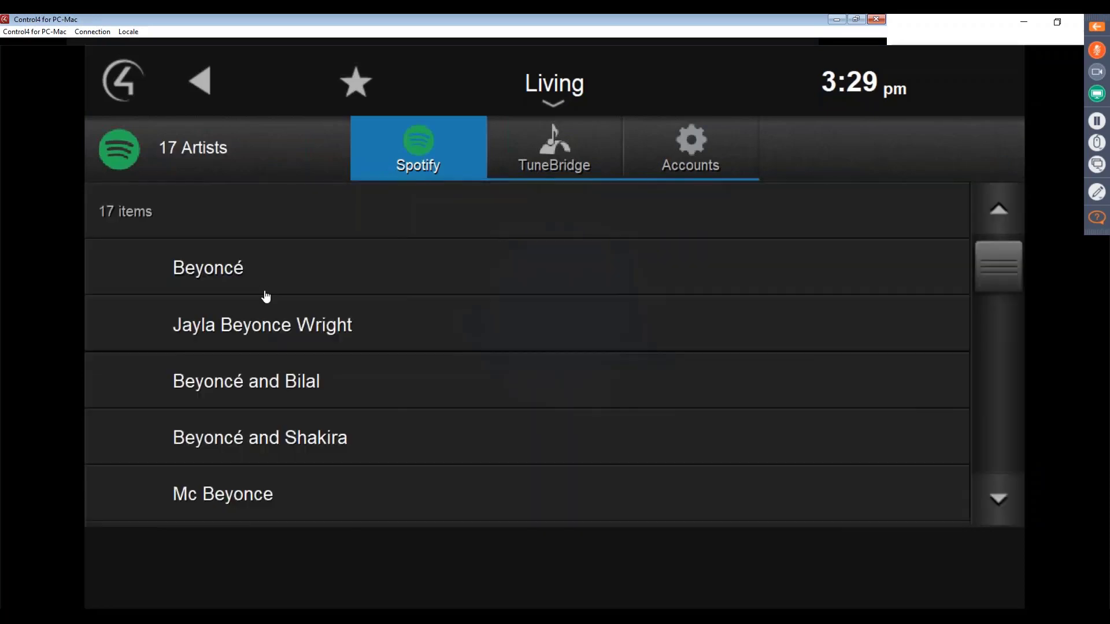
{"action": "left_click", "coordinate": [264, 285]}
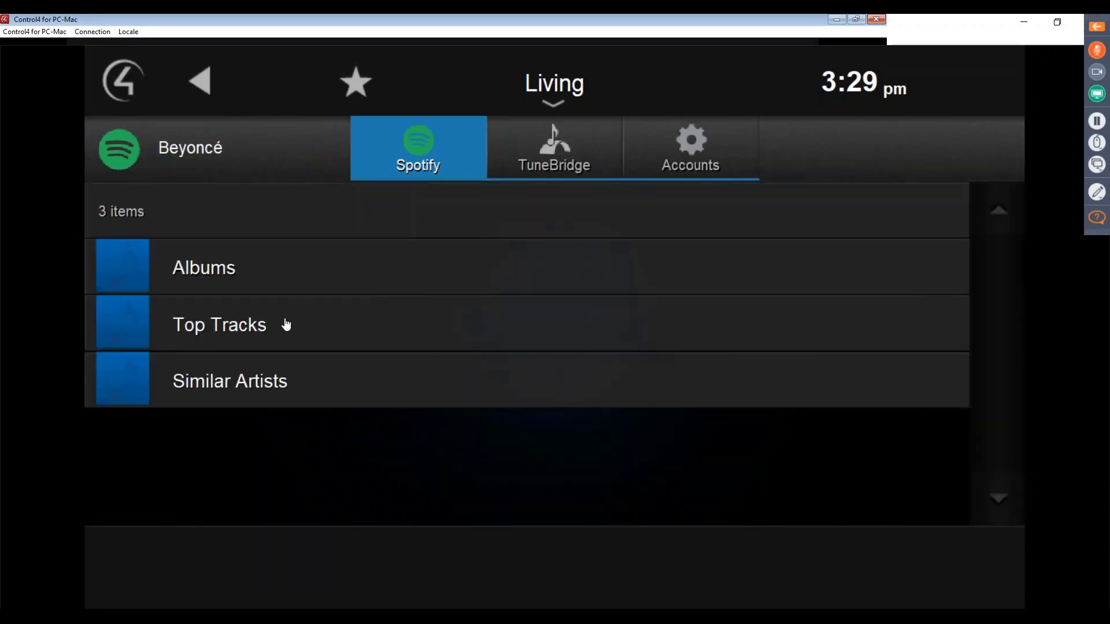
{"action": "left_click", "coordinate": [286, 324]}
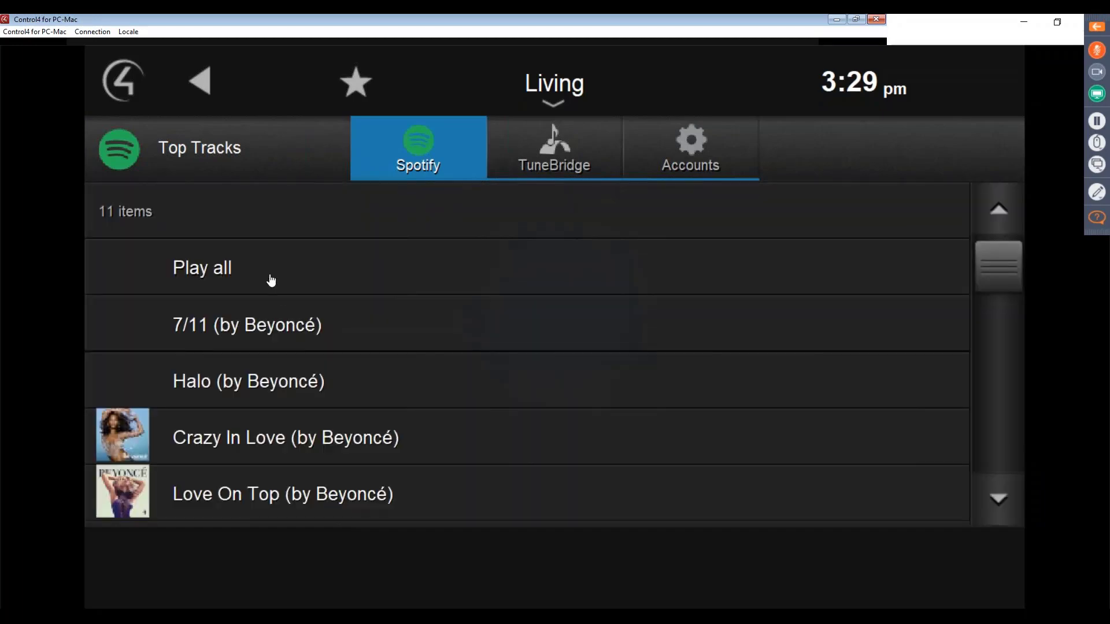
{"action": "left_click", "coordinate": [272, 280]}
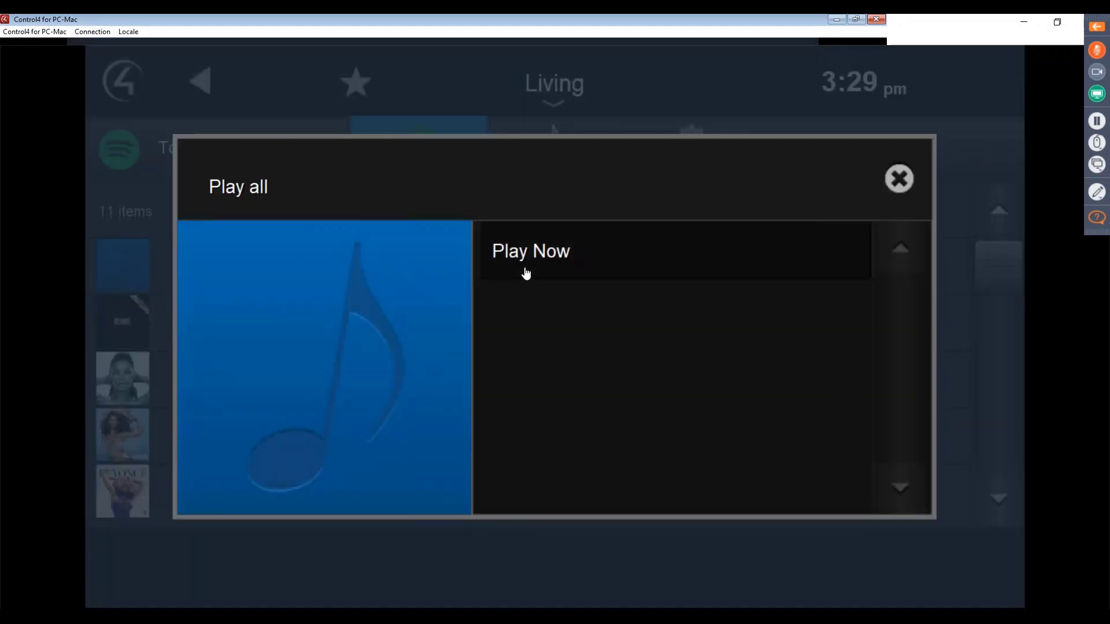
{"action": "left_click", "coordinate": [522, 269]}
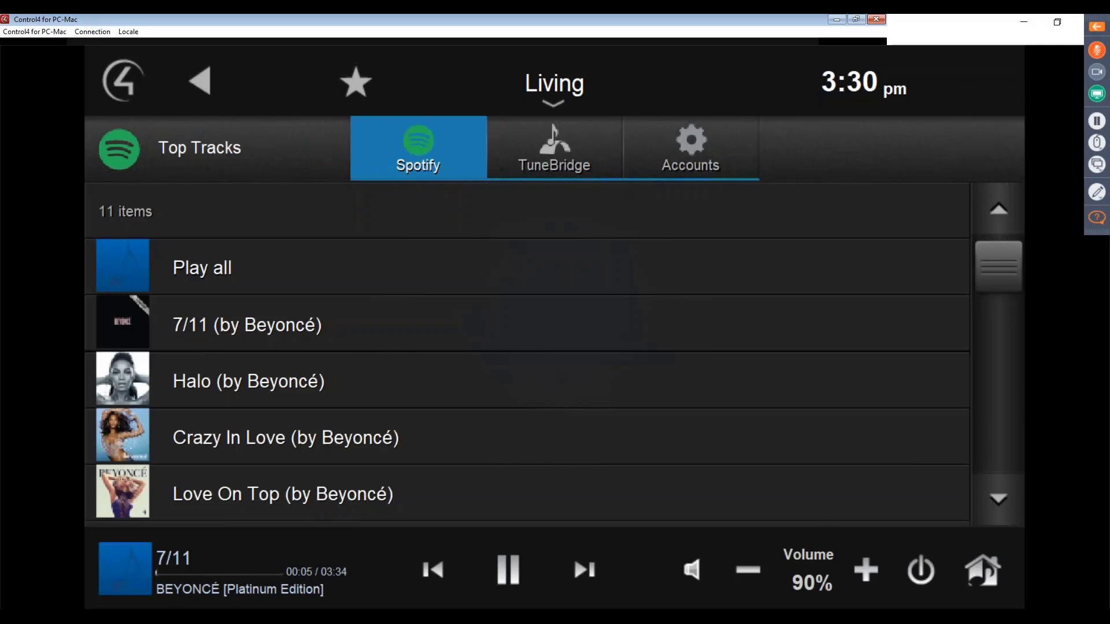
{"action": "left_click", "coordinate": [139, 578]}
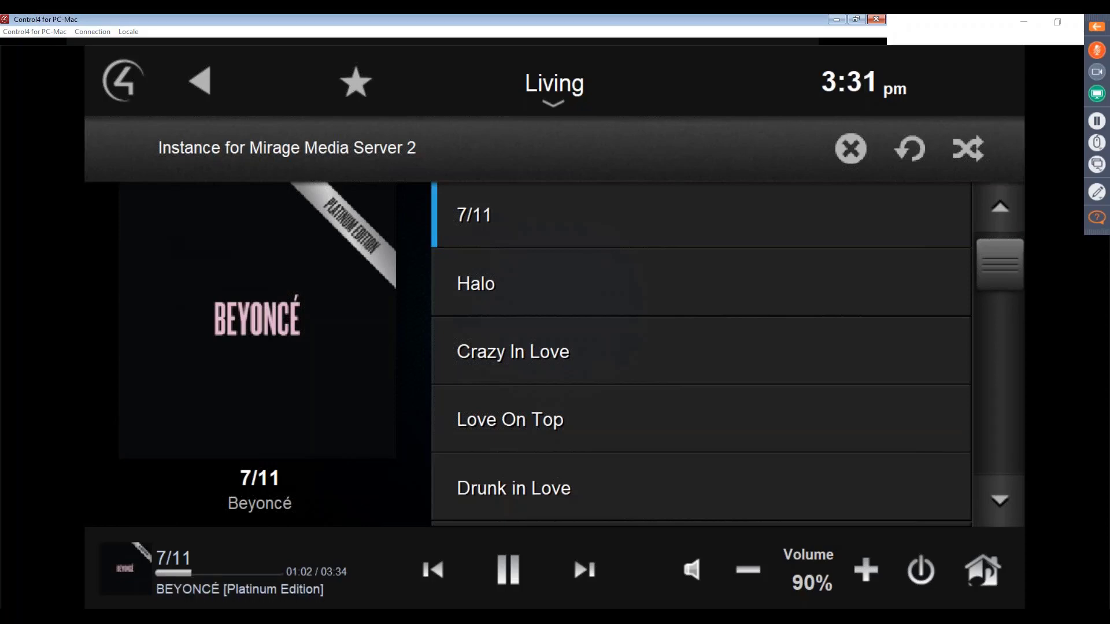
- Switch to Composer and display the properties of the MMS MCP driver in the Living room
{"action": "left_click", "coordinate": [1020, 24]}
{"action": "left_click", "coordinate": [1020, 25]}
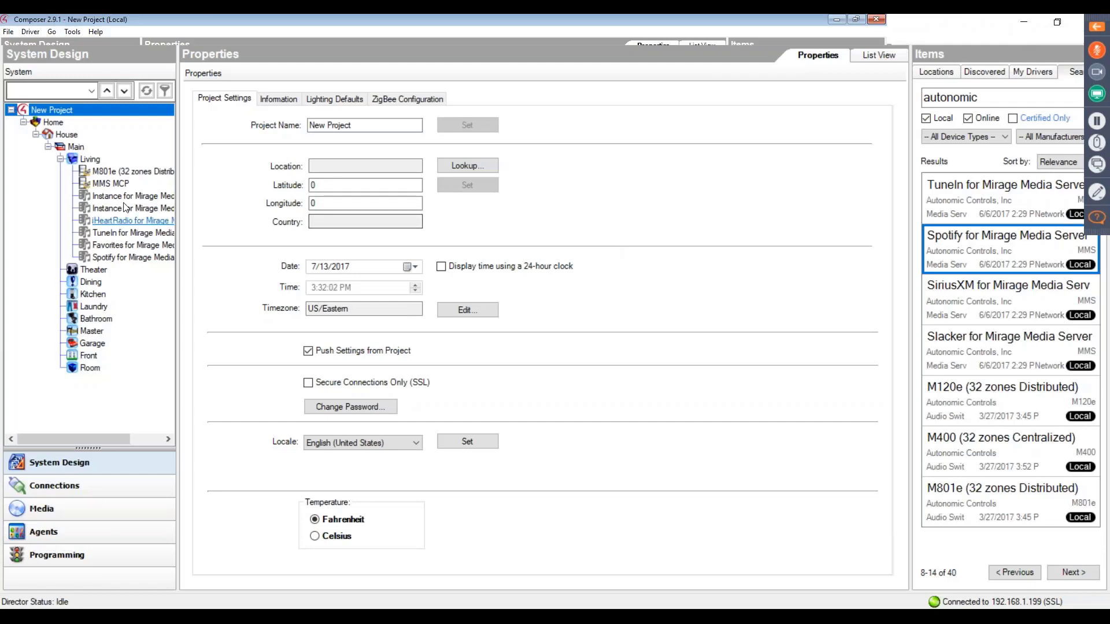
{"action": "left_click", "coordinate": [120, 184]}
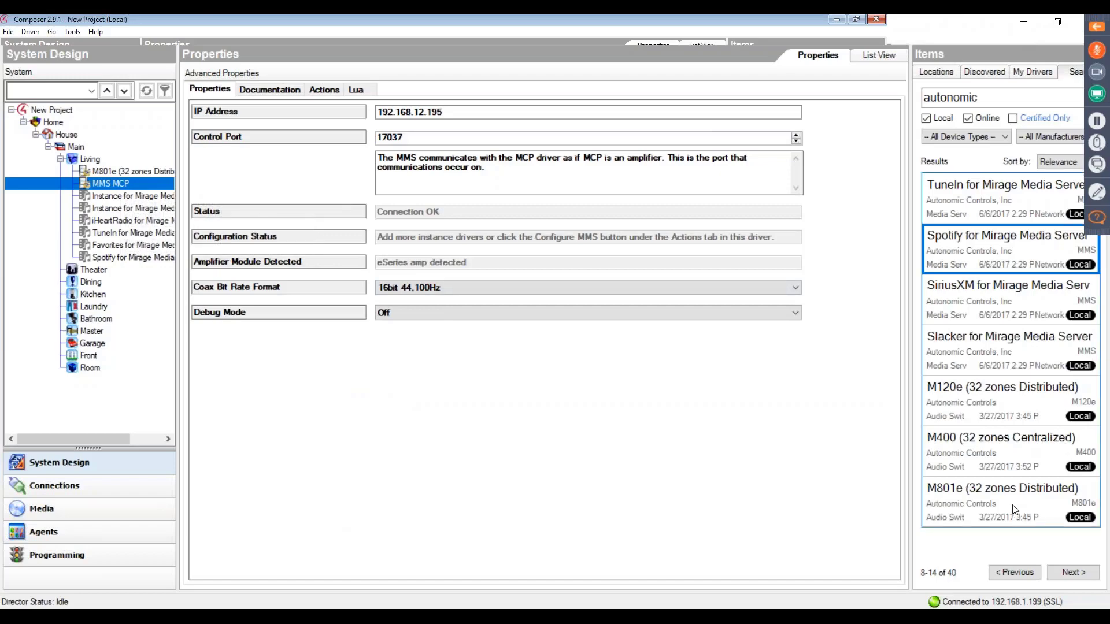
- Browse the Autonomic driver search results for the MCP for Mirage Media Server and eSeries Instance drivers
{"action": "left_click", "coordinate": [1016, 573]}
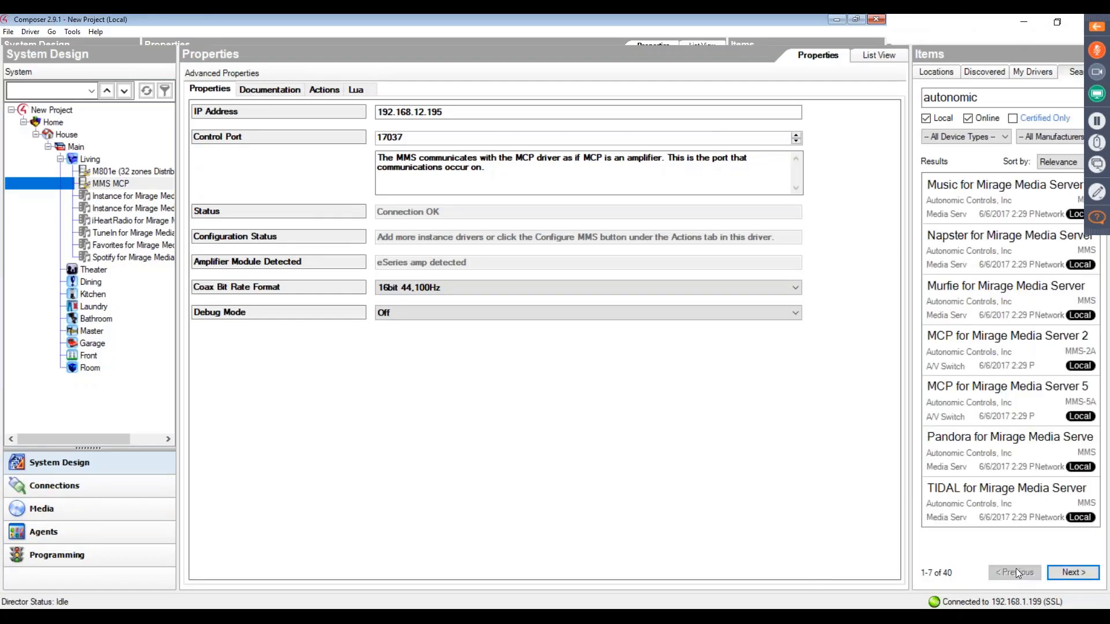
{"action": "left_click", "coordinate": [988, 198]}
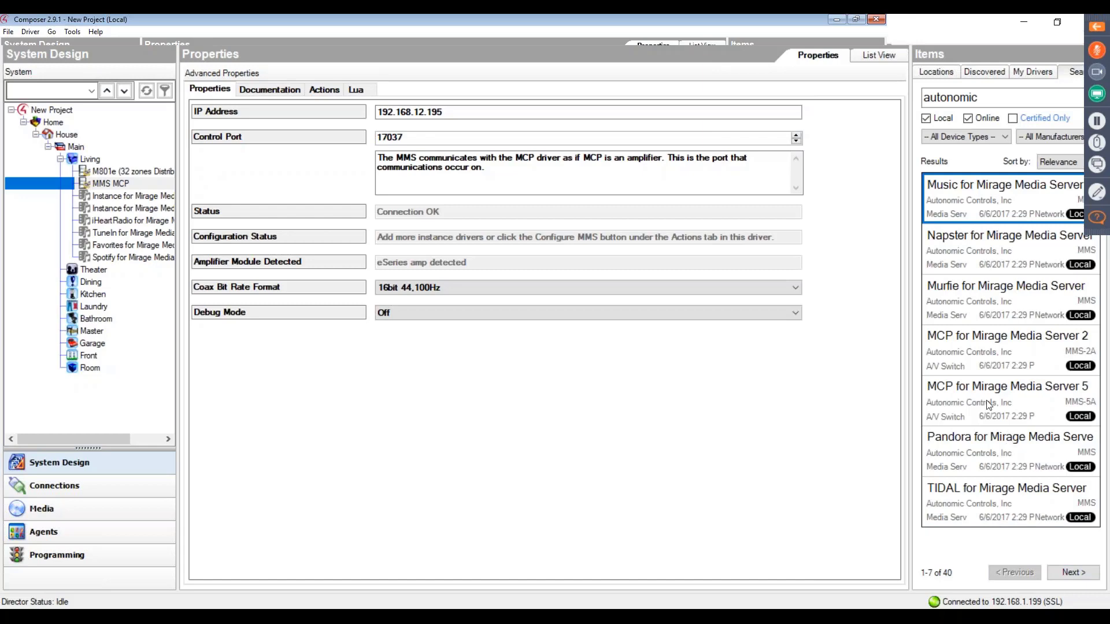
{"action": "left_click", "coordinate": [1063, 576]}
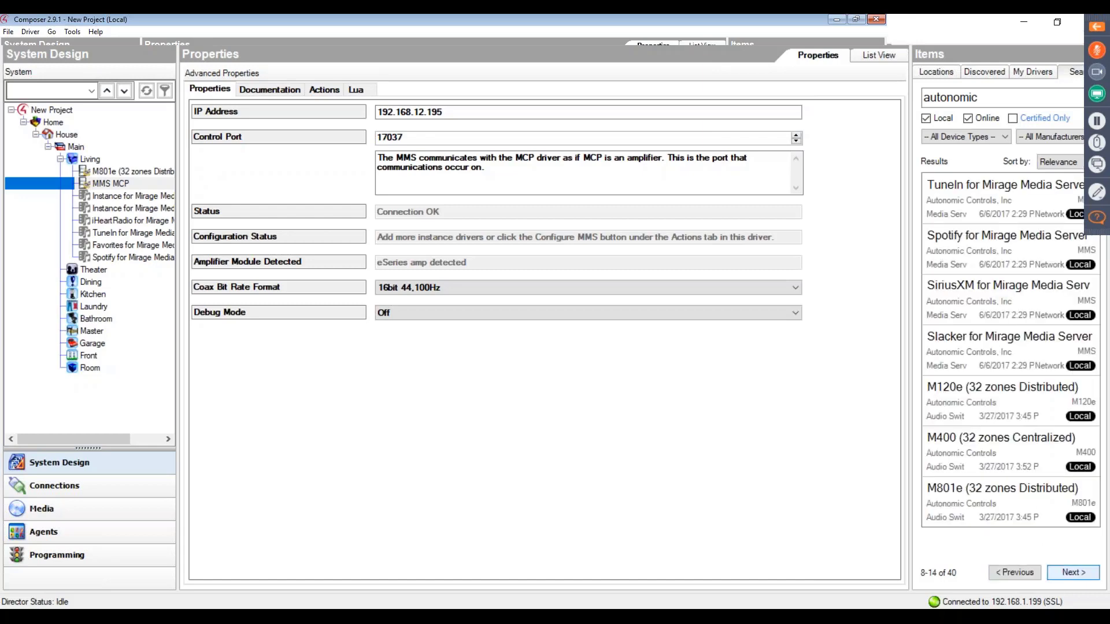
{"action": "left_click", "coordinate": [1064, 574]}
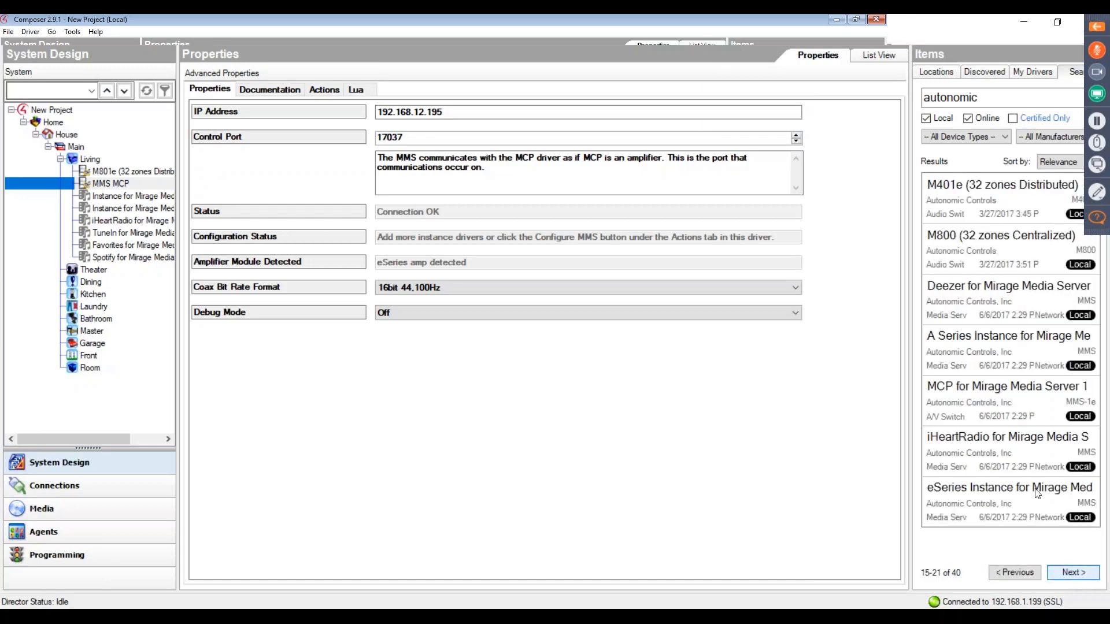
{"action": "left_click", "coordinate": [1024, 407]}
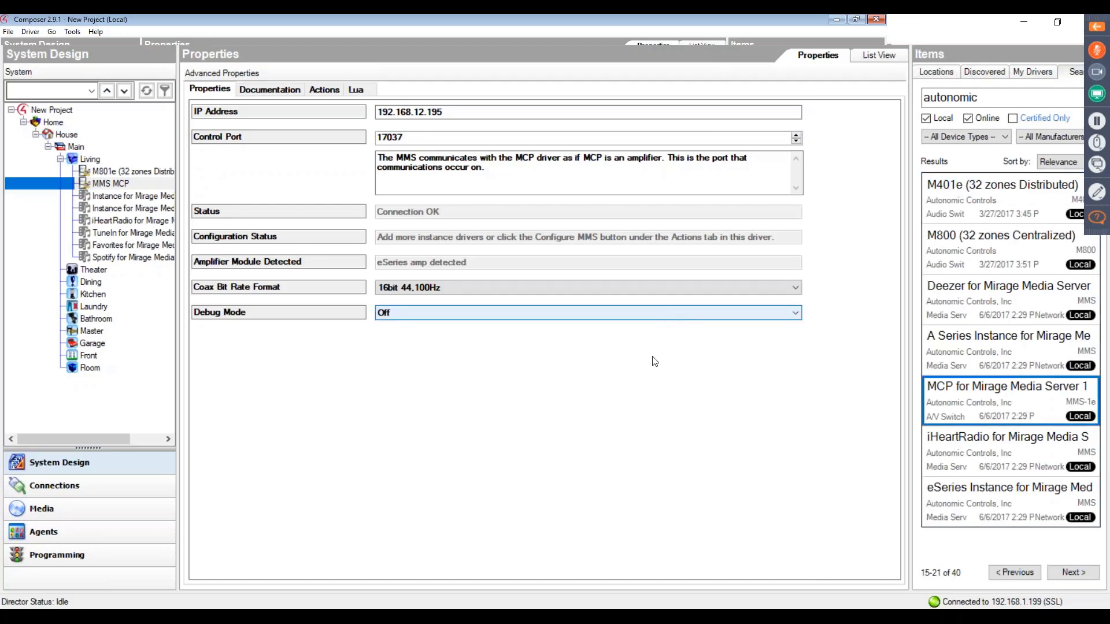
{"action": "left_click", "coordinate": [1007, 577]}
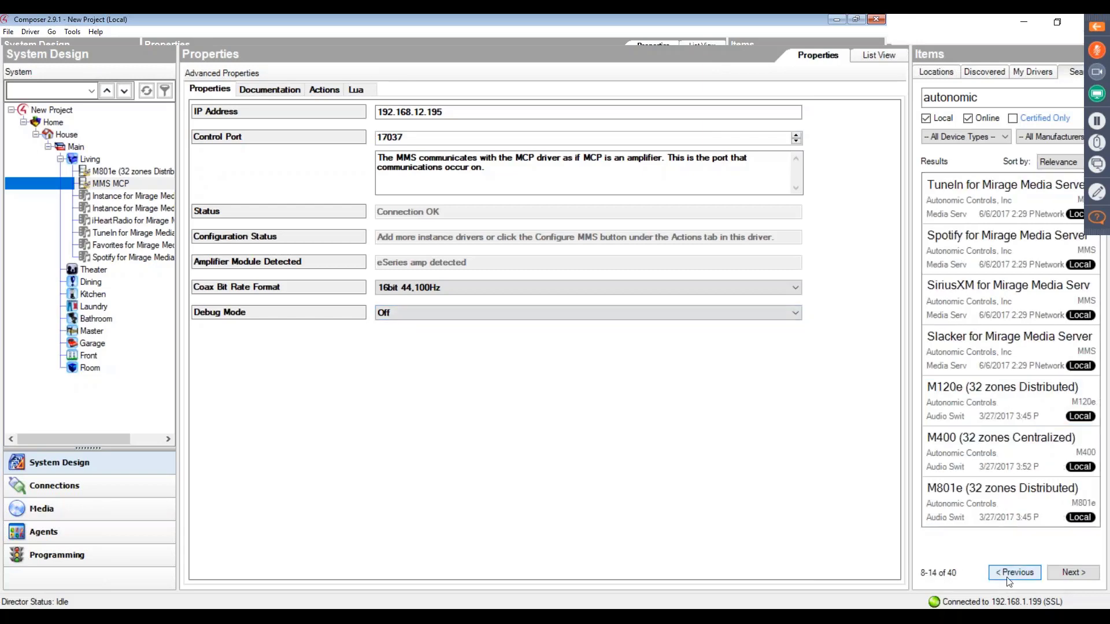
{"action": "left_click", "coordinate": [1063, 576]}
{"action": "left_click", "coordinate": [960, 516]}
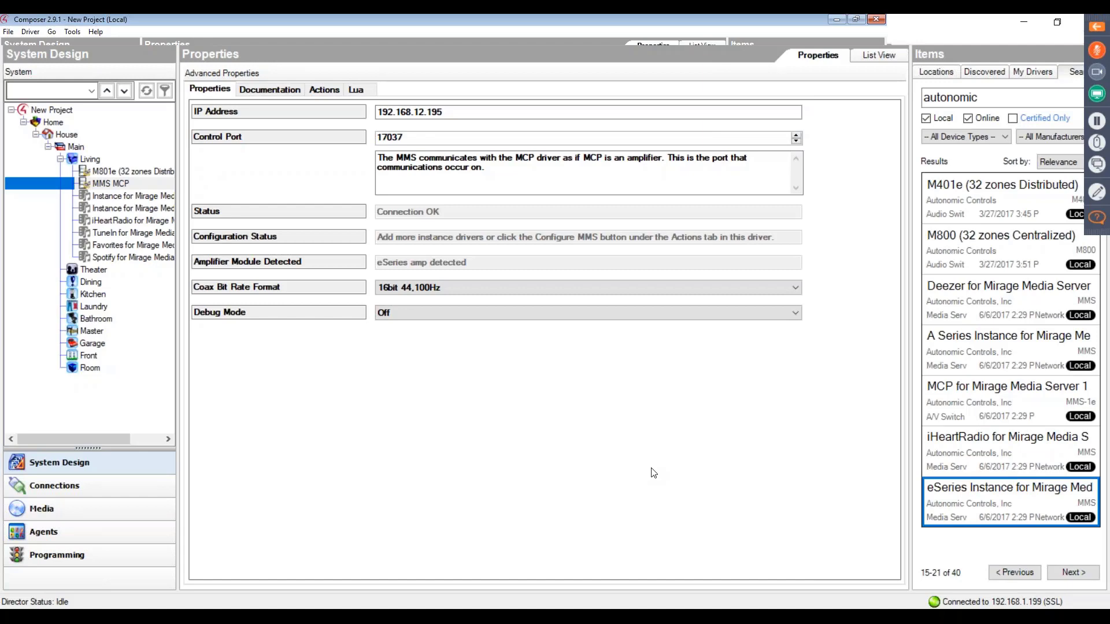
- Take the M801e driver's amplifier IP address, open its configuration page at 192.168.13.61 in the browser and set the System ID to 49
{"action": "left_click", "coordinate": [124, 172]}
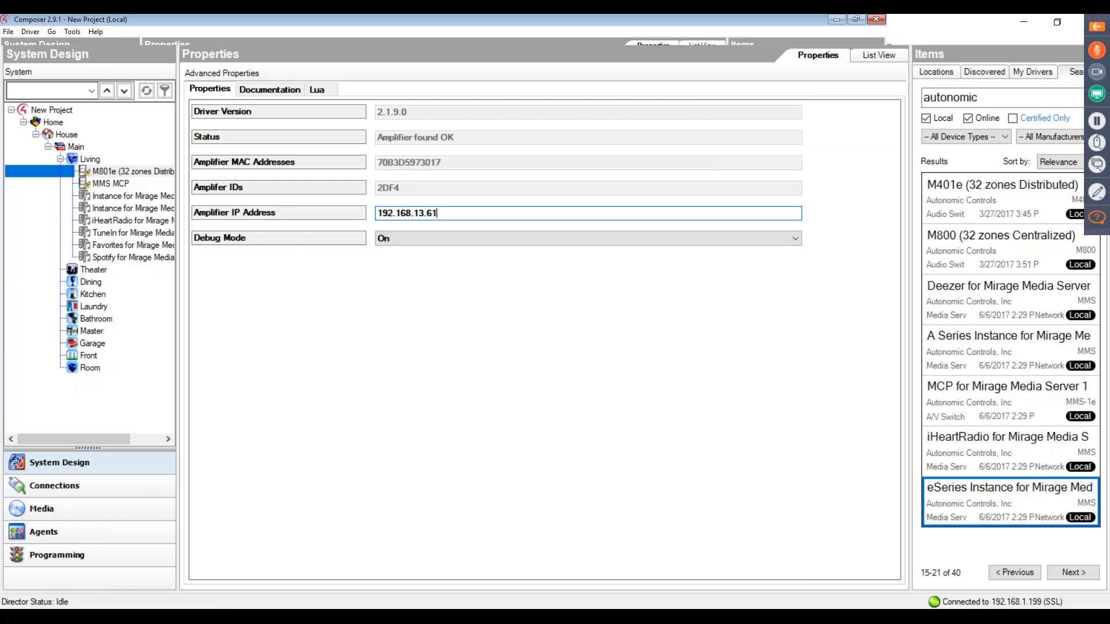
{"action": "key", "text": "ctrl+a"}
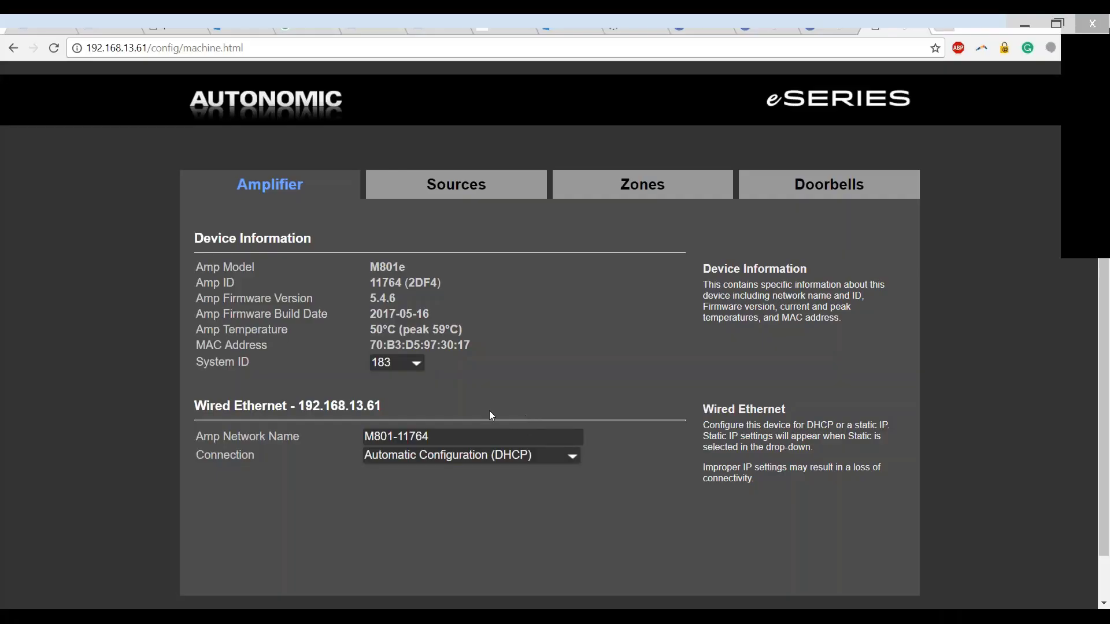
{"action": "left_click", "coordinate": [412, 364]}
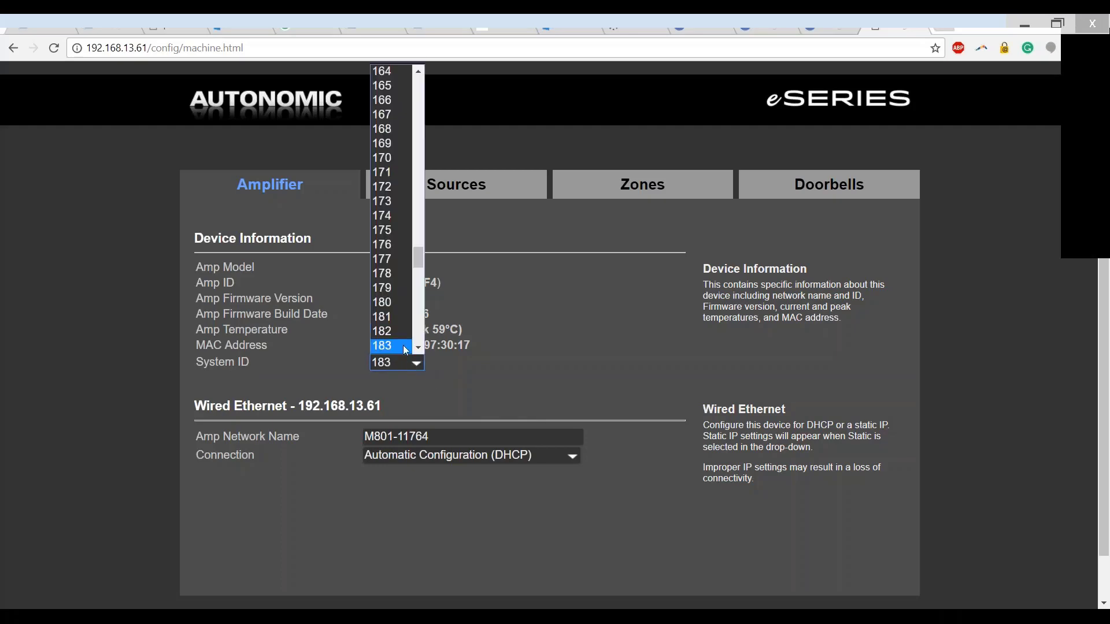
{"action": "scroll", "coordinate": [403, 330], "scroll_direction": "up", "scroll_amount": 1}
{"action": "scroll", "coordinate": [404, 330], "scroll_direction": "up", "scroll_amount": 20}
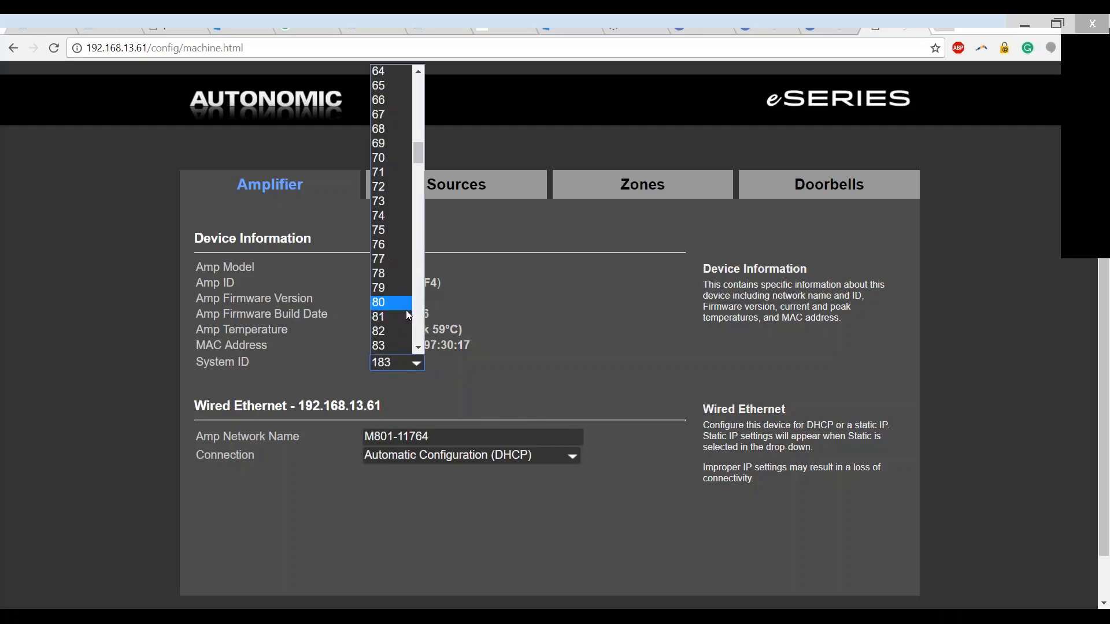
{"action": "scroll", "coordinate": [398, 292], "scroll_direction": "up", "scroll_amount": 10}
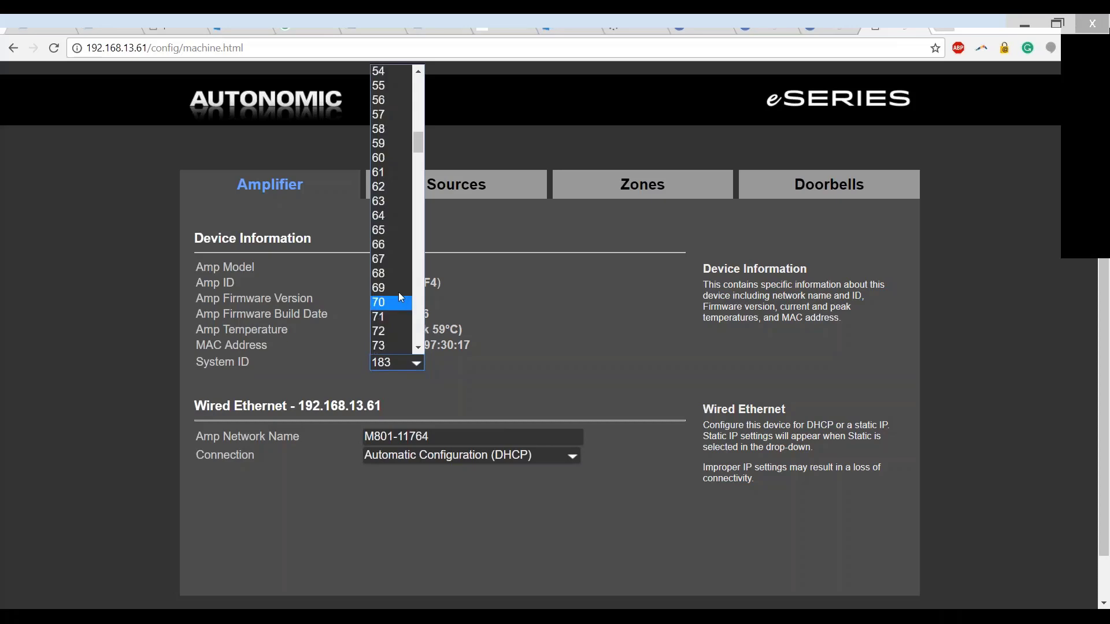
{"action": "left_click", "coordinate": [398, 290]}
{"action": "left_click", "coordinate": [639, 324]}
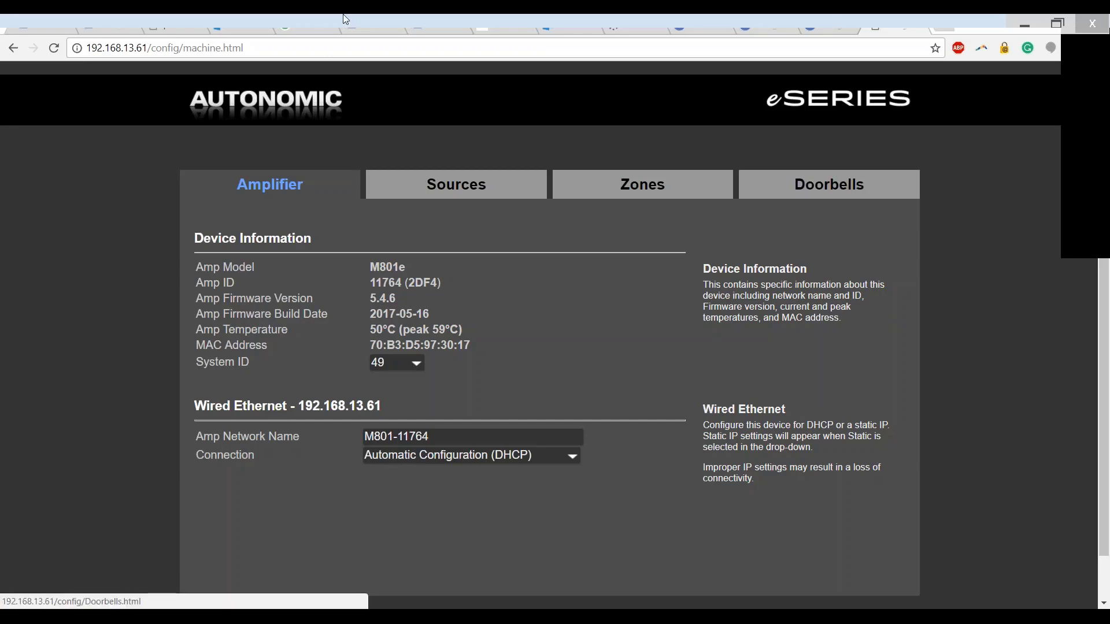
- Return to the Control4 interface, open TuneBridge for the playing Spotify track and look through its save, follow and search options
{"action": "left_click", "coordinate": [842, 19]}
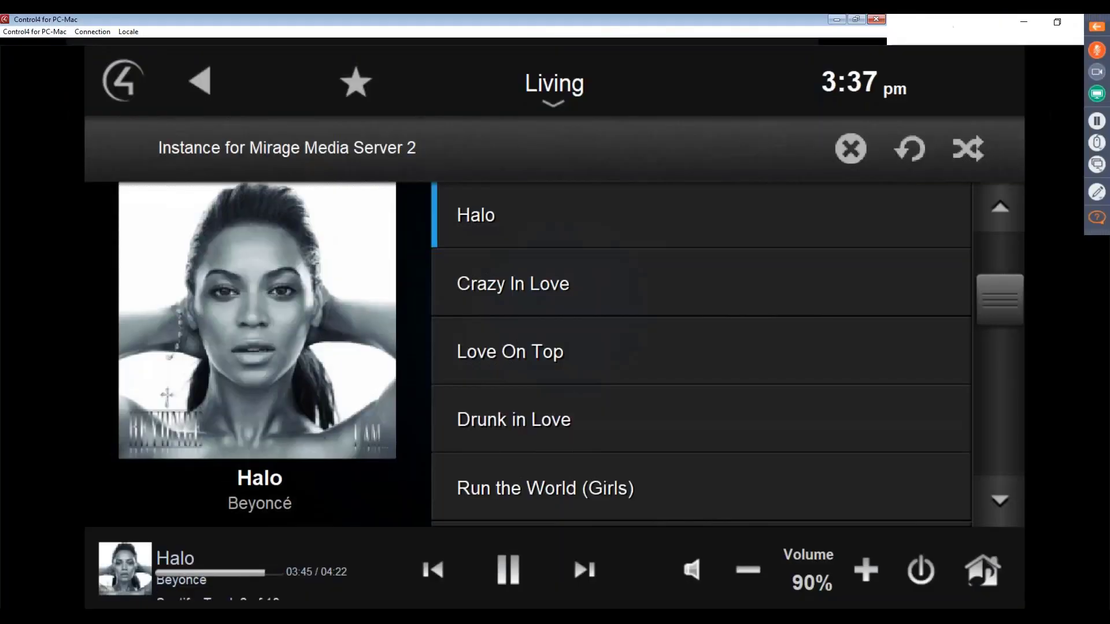
{"action": "left_click", "coordinate": [202, 94]}
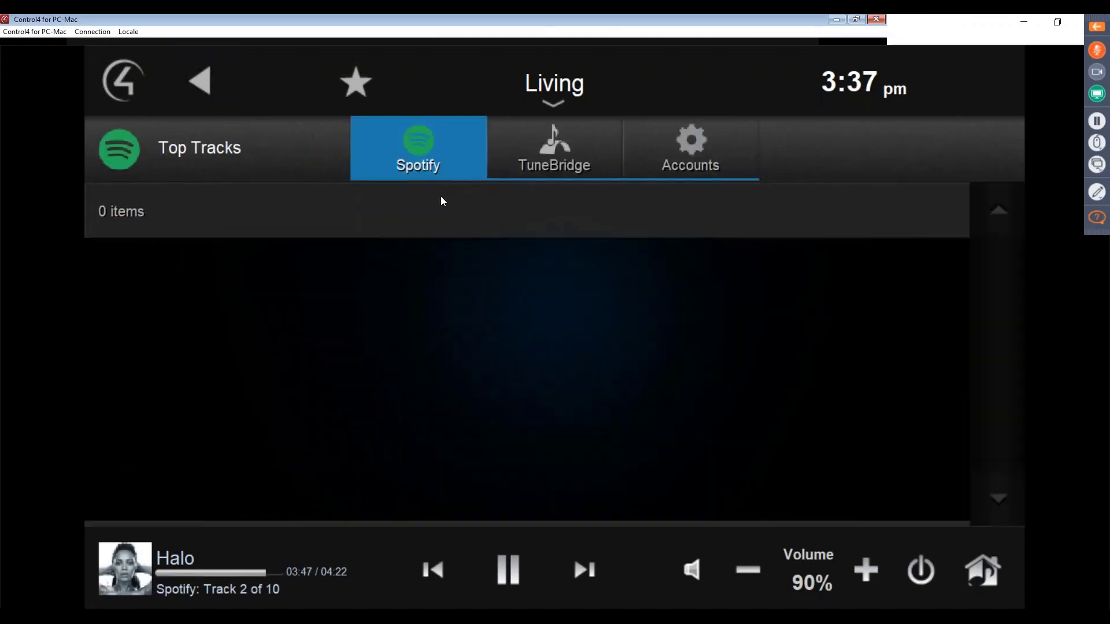
{"action": "left_click", "coordinate": [540, 164]}
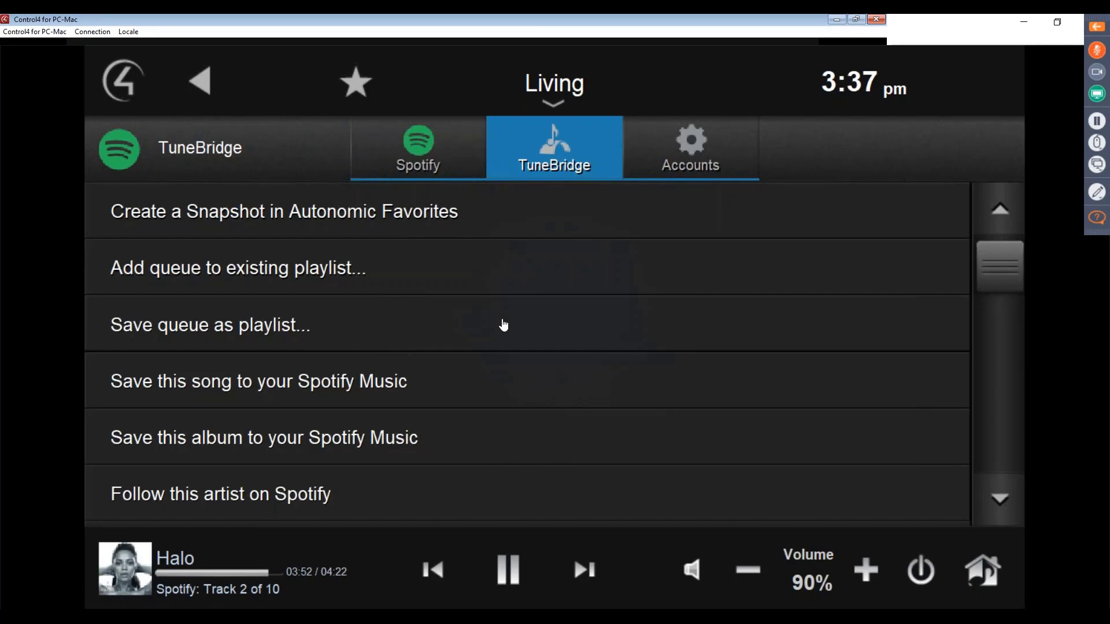
{"action": "left_click_drag", "start_coordinate": [994, 284], "coordinate": [988, 361]}
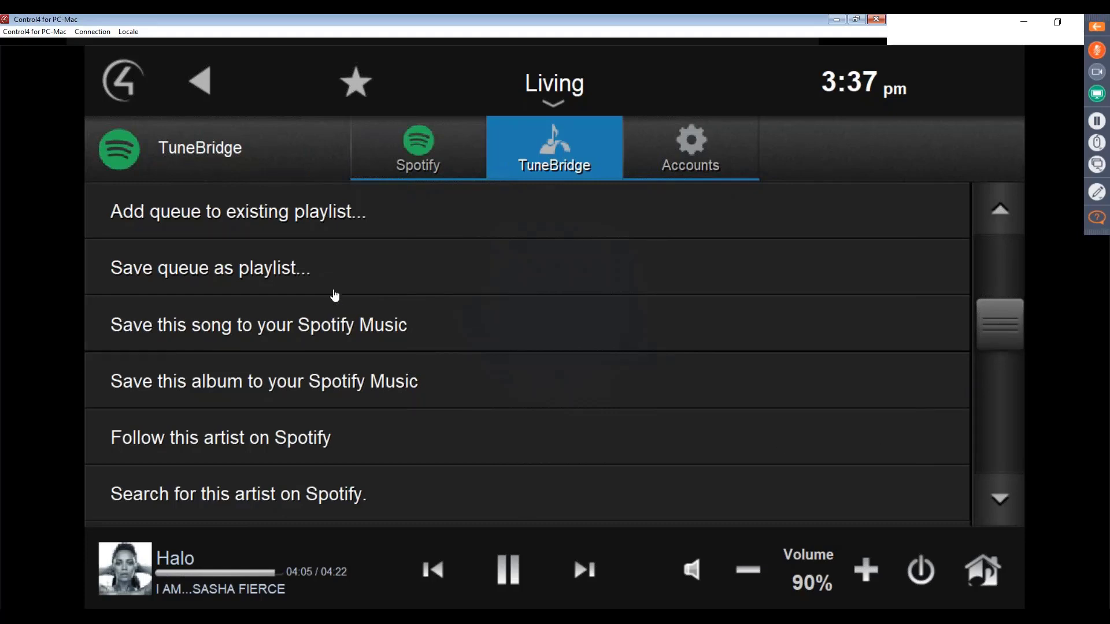
{"action": "left_click", "coordinate": [999, 501]}
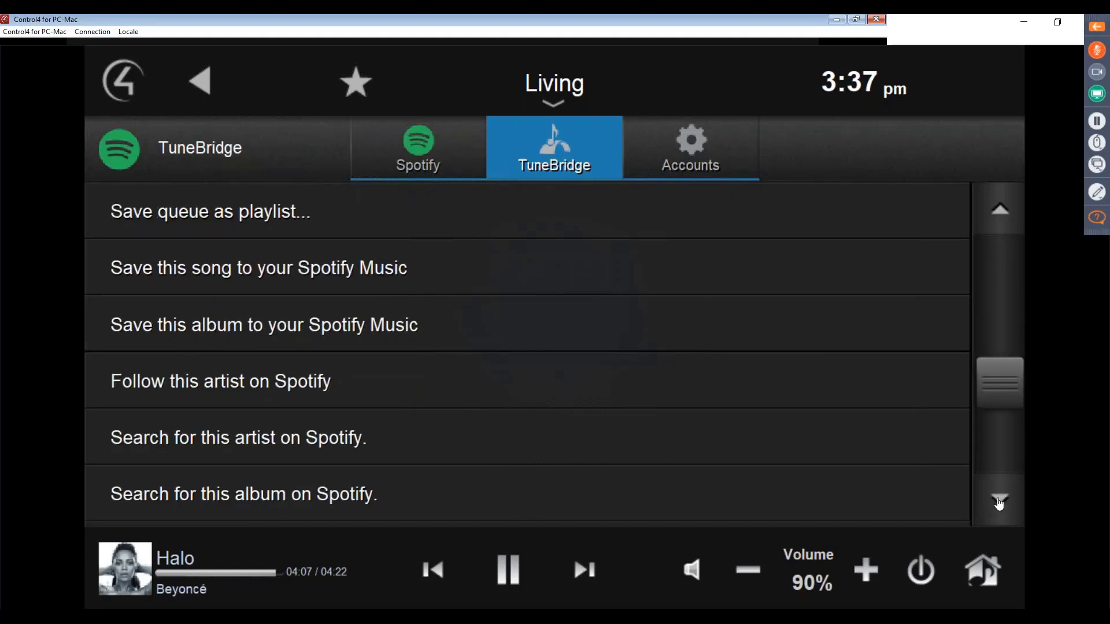
{"action": "left_click", "coordinate": [998, 500]}
{"action": "left_click_drag", "start_coordinate": [998, 441], "coordinate": [998, 273]}
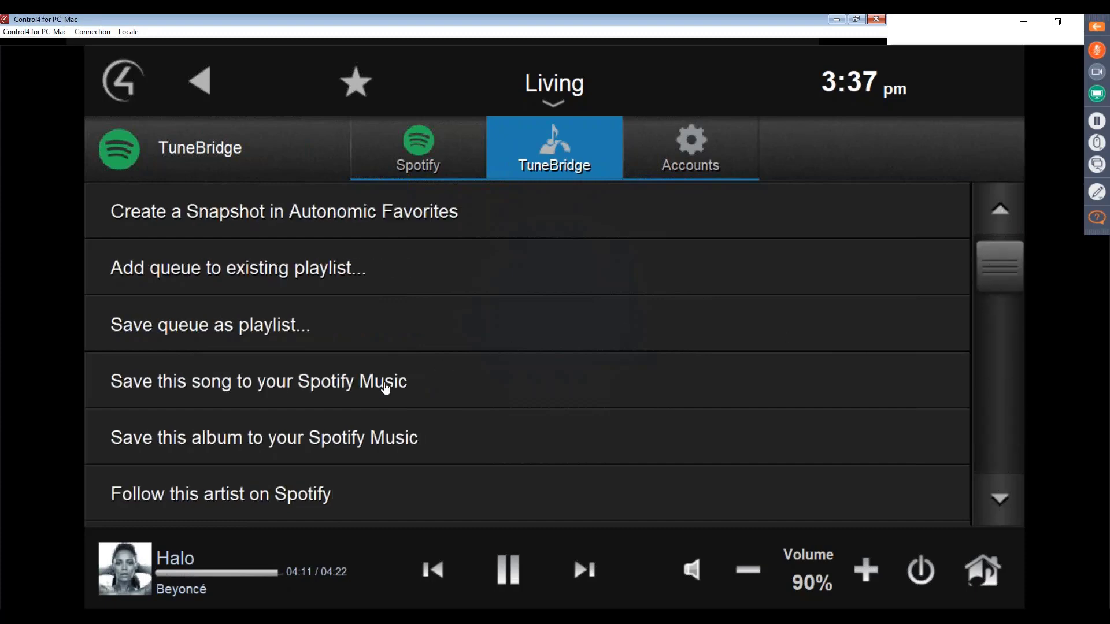